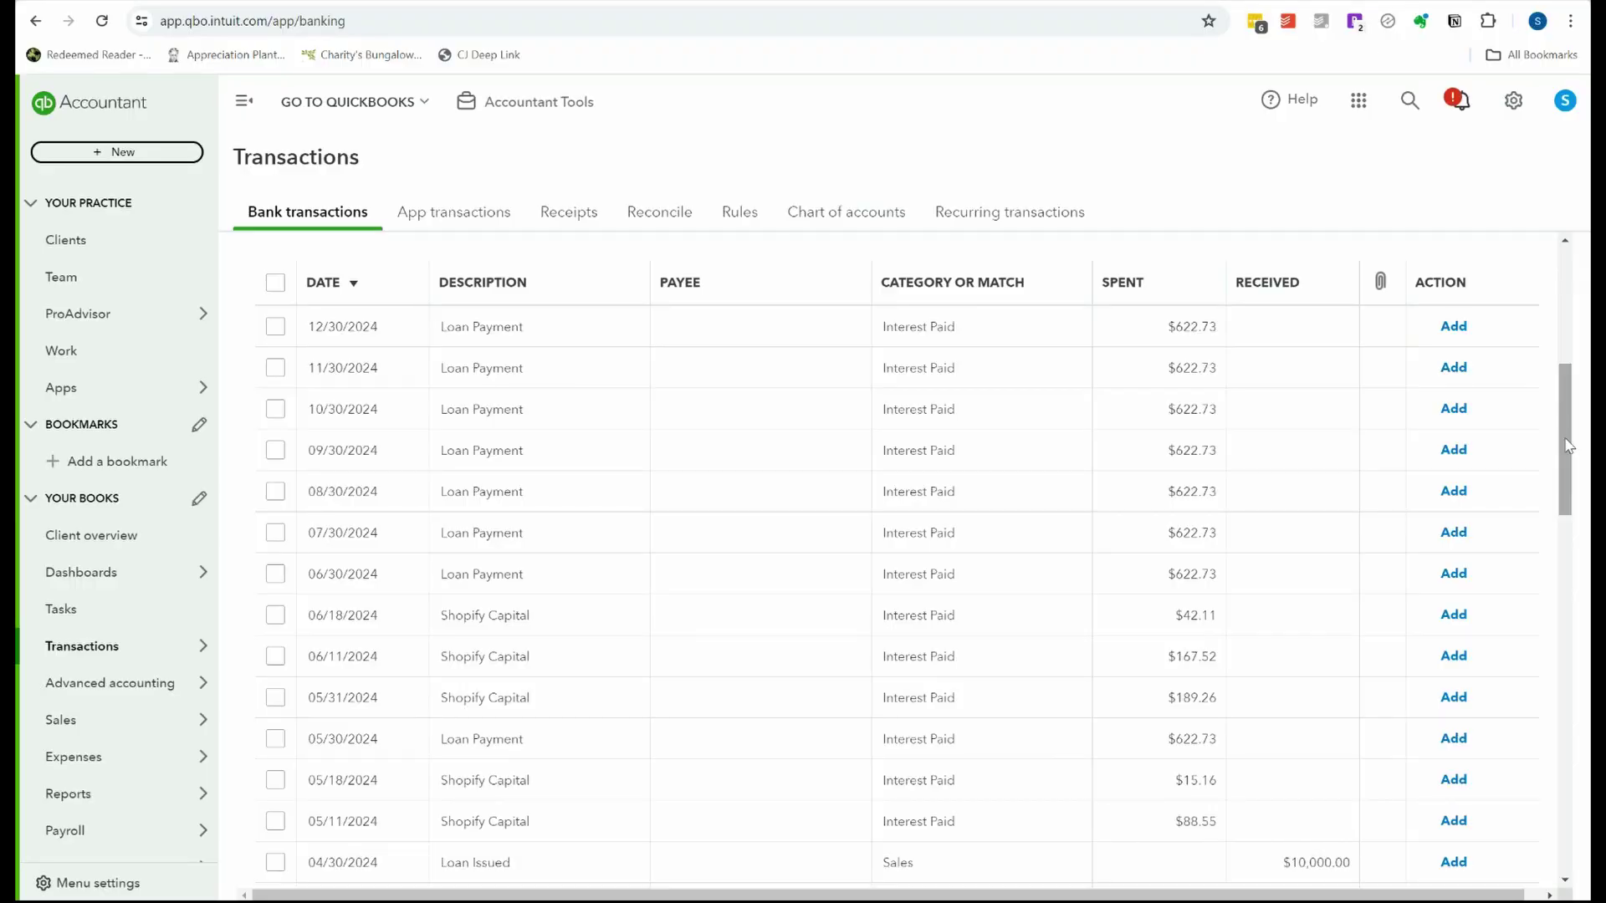
{"action": "left_click_drag", "start_coordinate": [1569, 446], "coordinate": [1581, 334]}
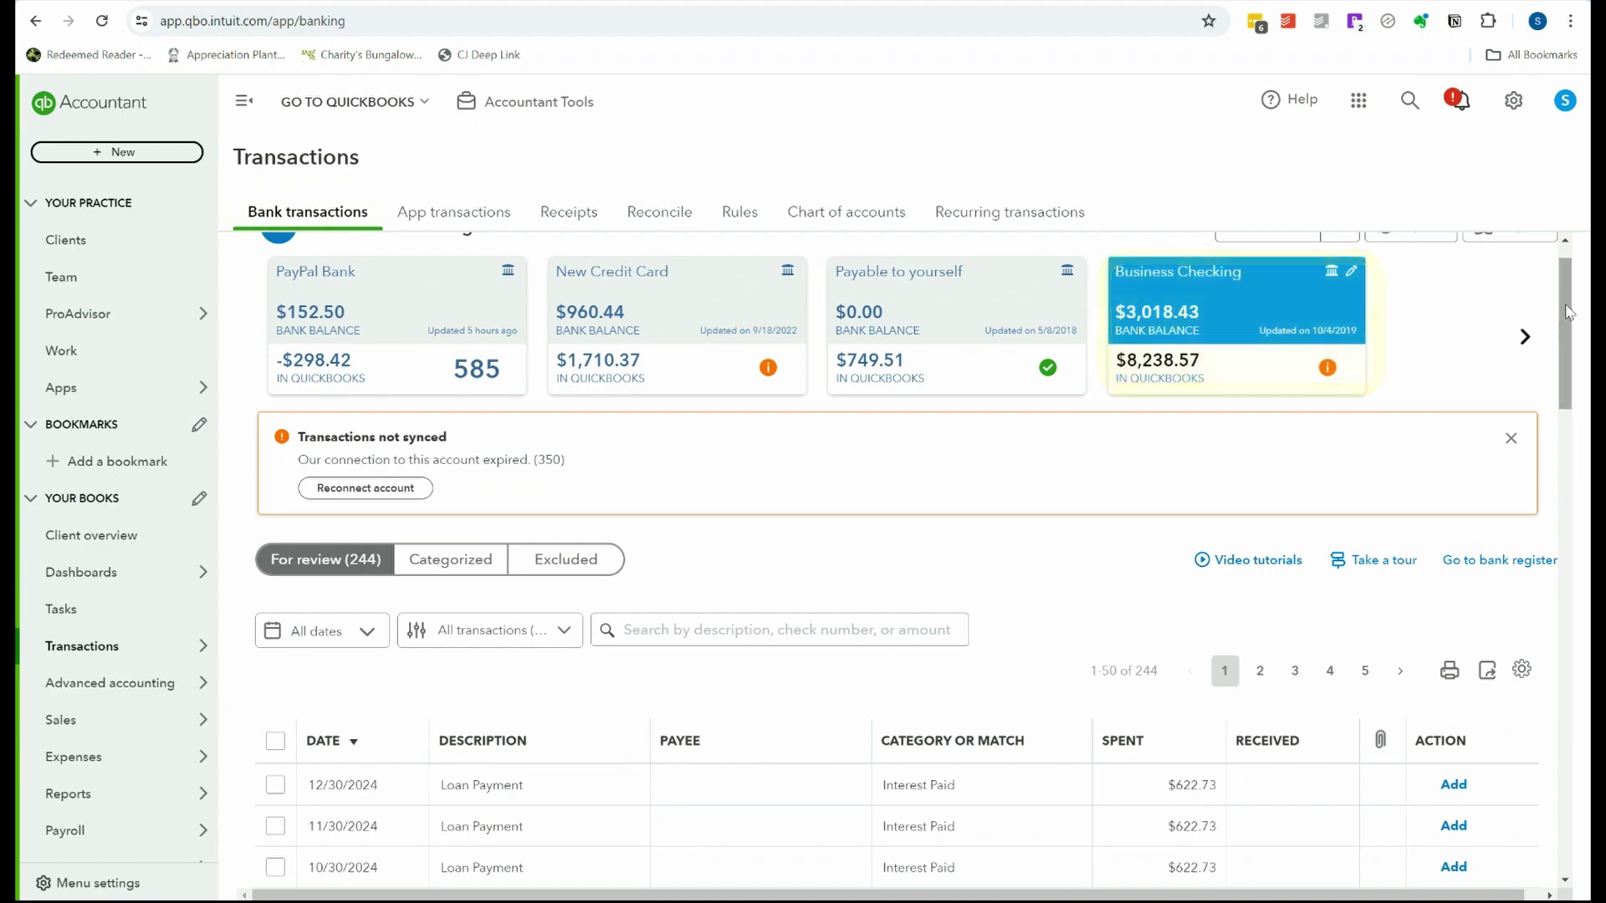
{"action": "scroll", "coordinate": [1198, 674], "scroll_direction": "down", "scroll_amount": 8}
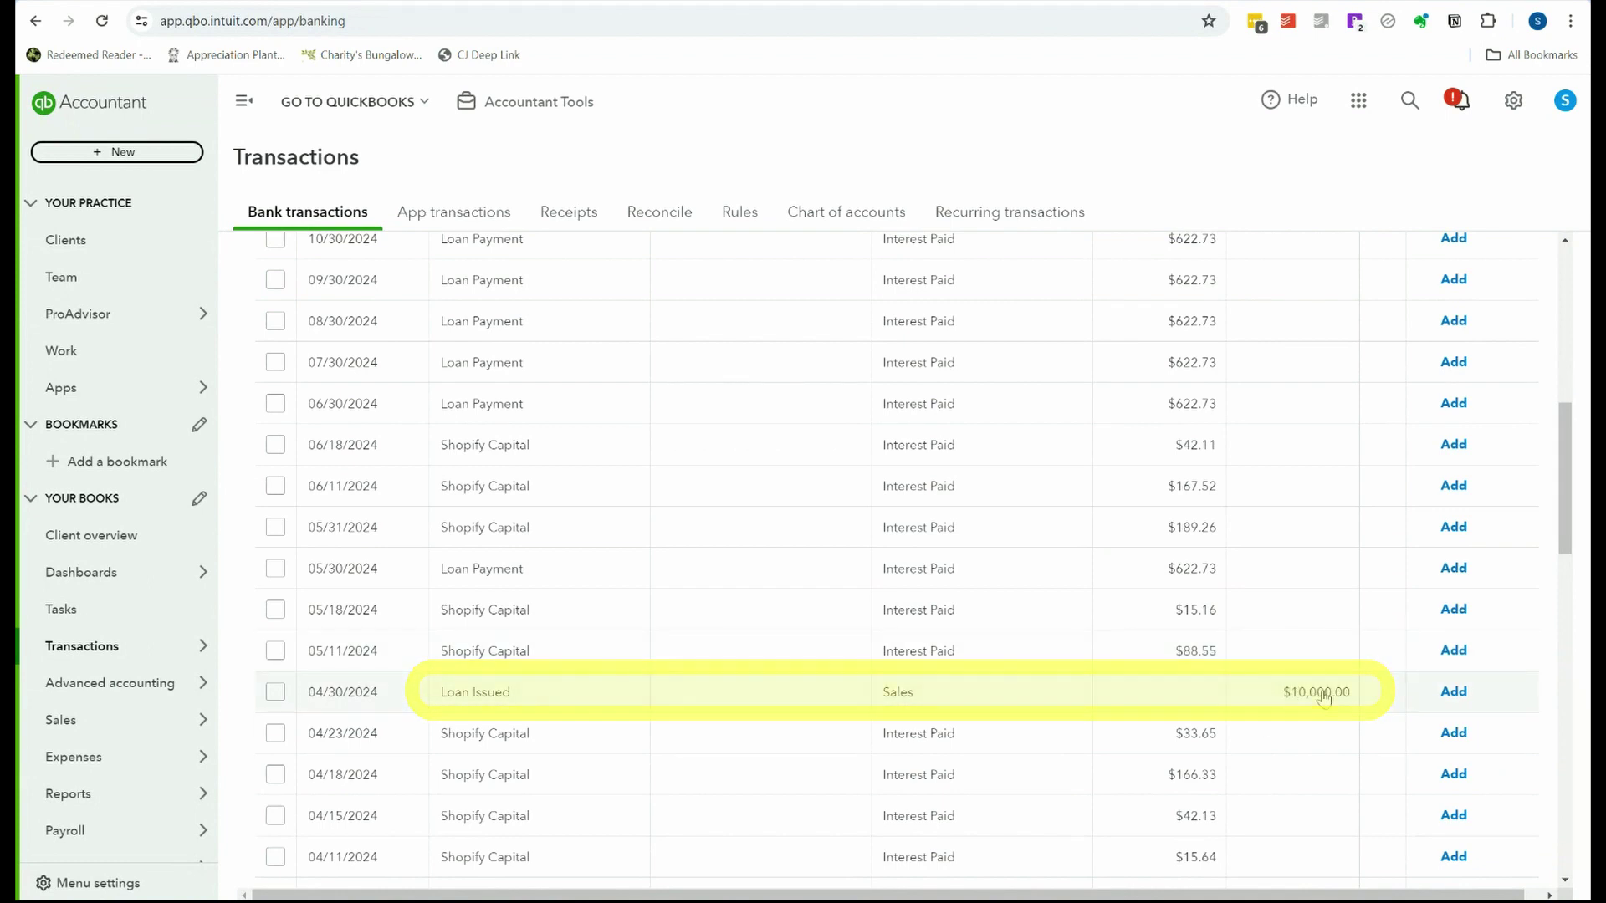
{"action": "left_click_drag", "start_coordinate": [1570, 512], "coordinate": [1575, 471]}
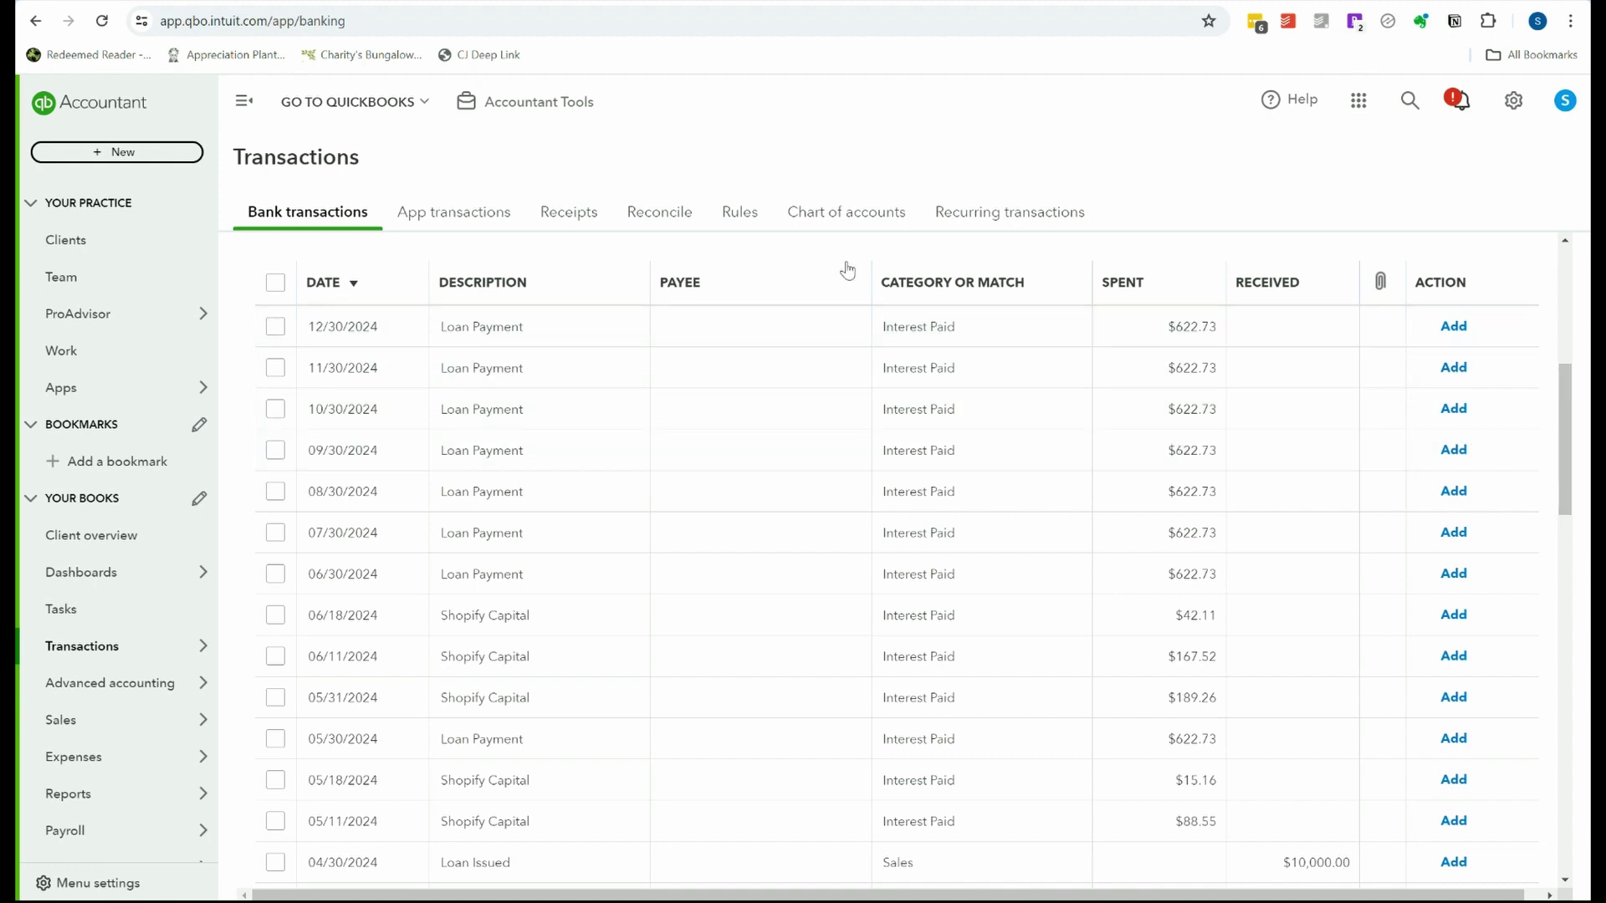
- Create a Loan Payble account of type Other Current Liabilities with Loan Payable detail type
{"action": "left_click", "coordinate": [840, 219]}
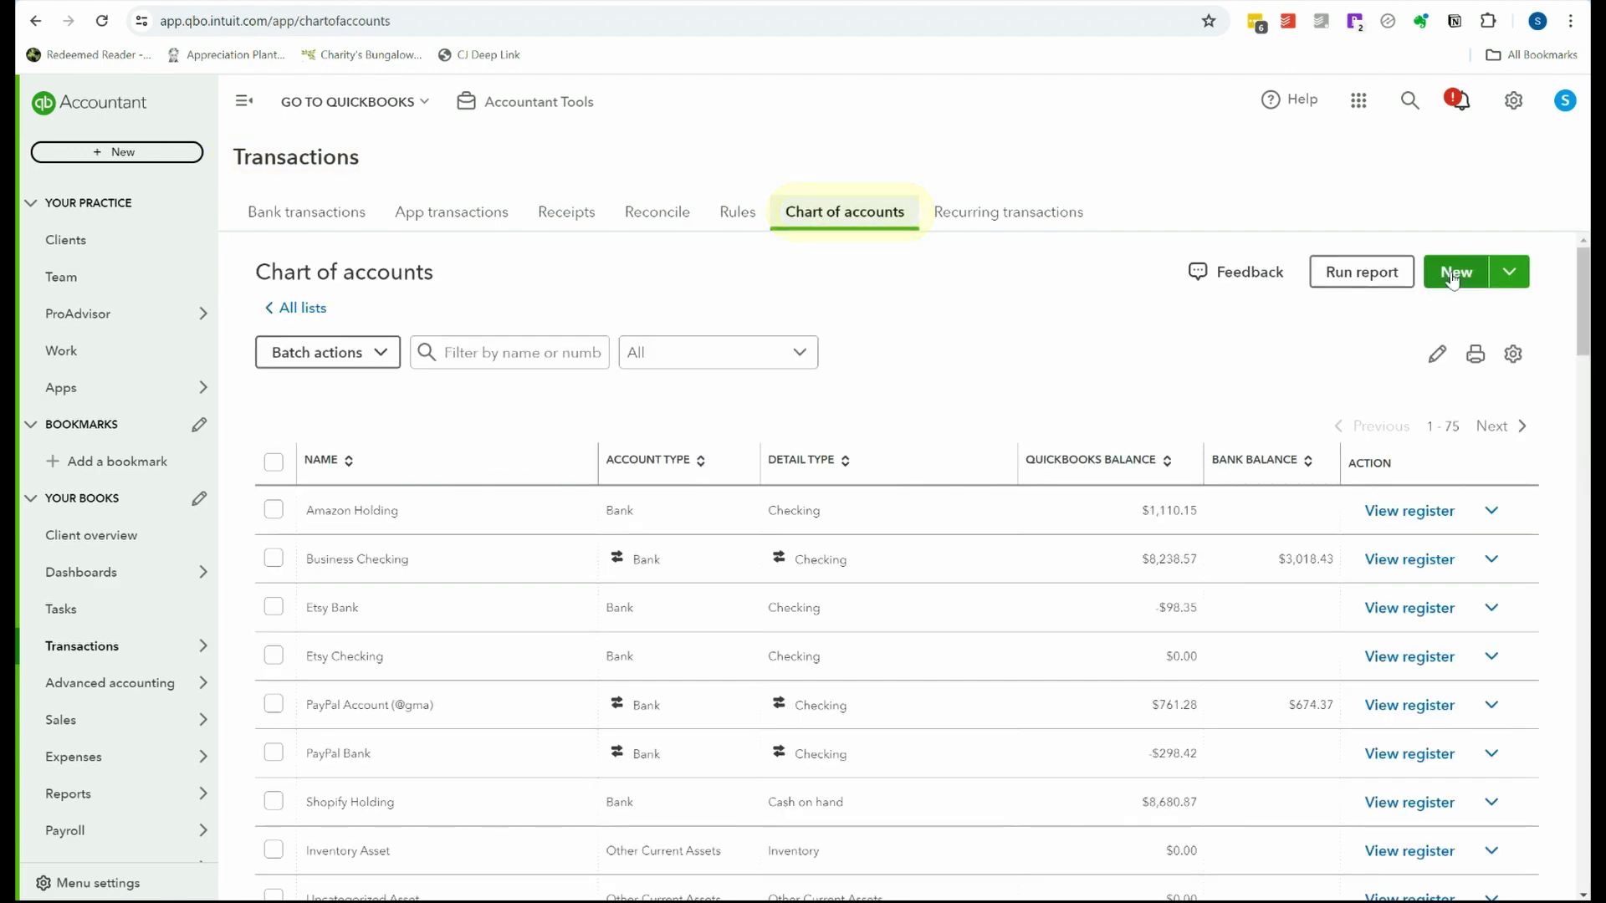
{"action": "left_click", "coordinate": [1455, 274]}
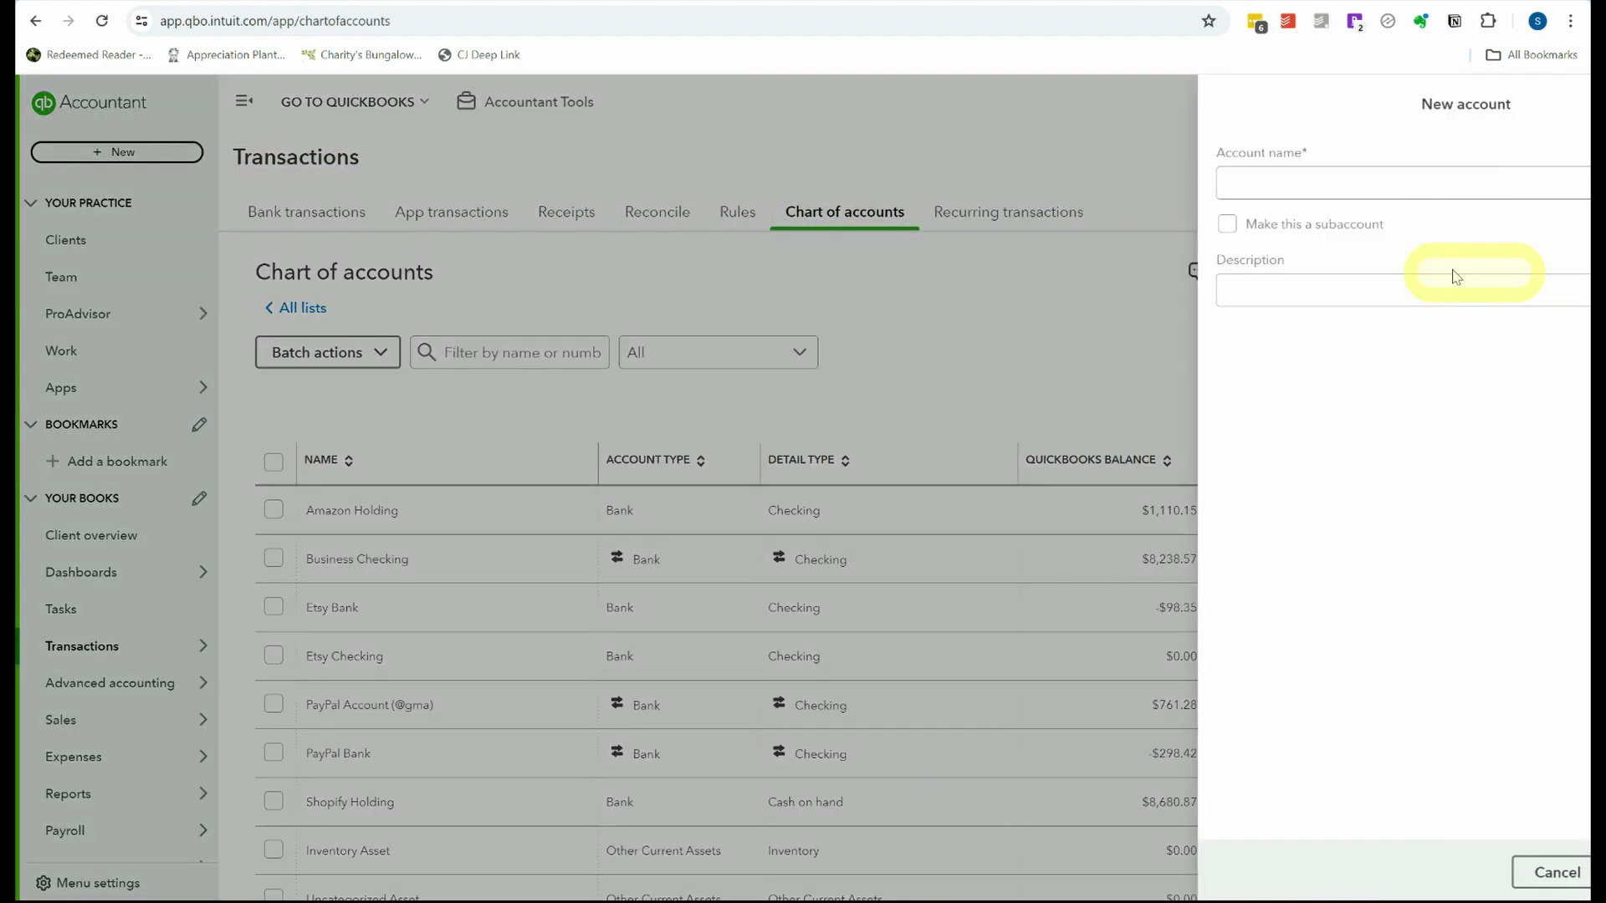
{"action": "left_click", "coordinate": [1316, 184]}
{"action": "type", "text": "Loan Payble"}
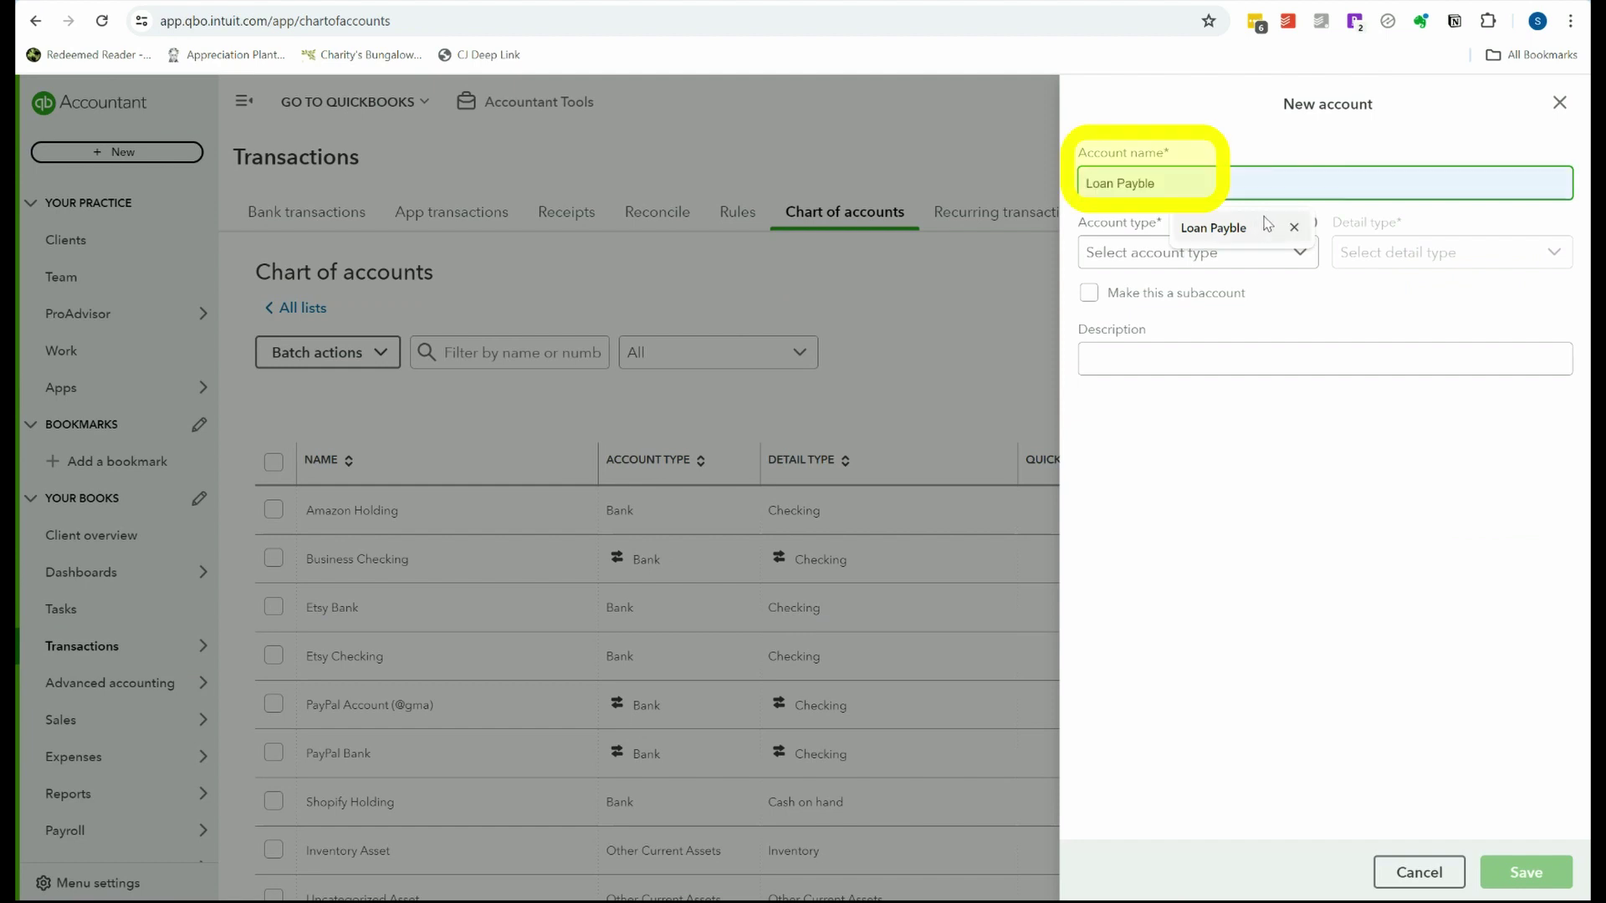
{"action": "left_click", "coordinate": [1213, 228]}
{"action": "left_click", "coordinate": [1238, 253]}
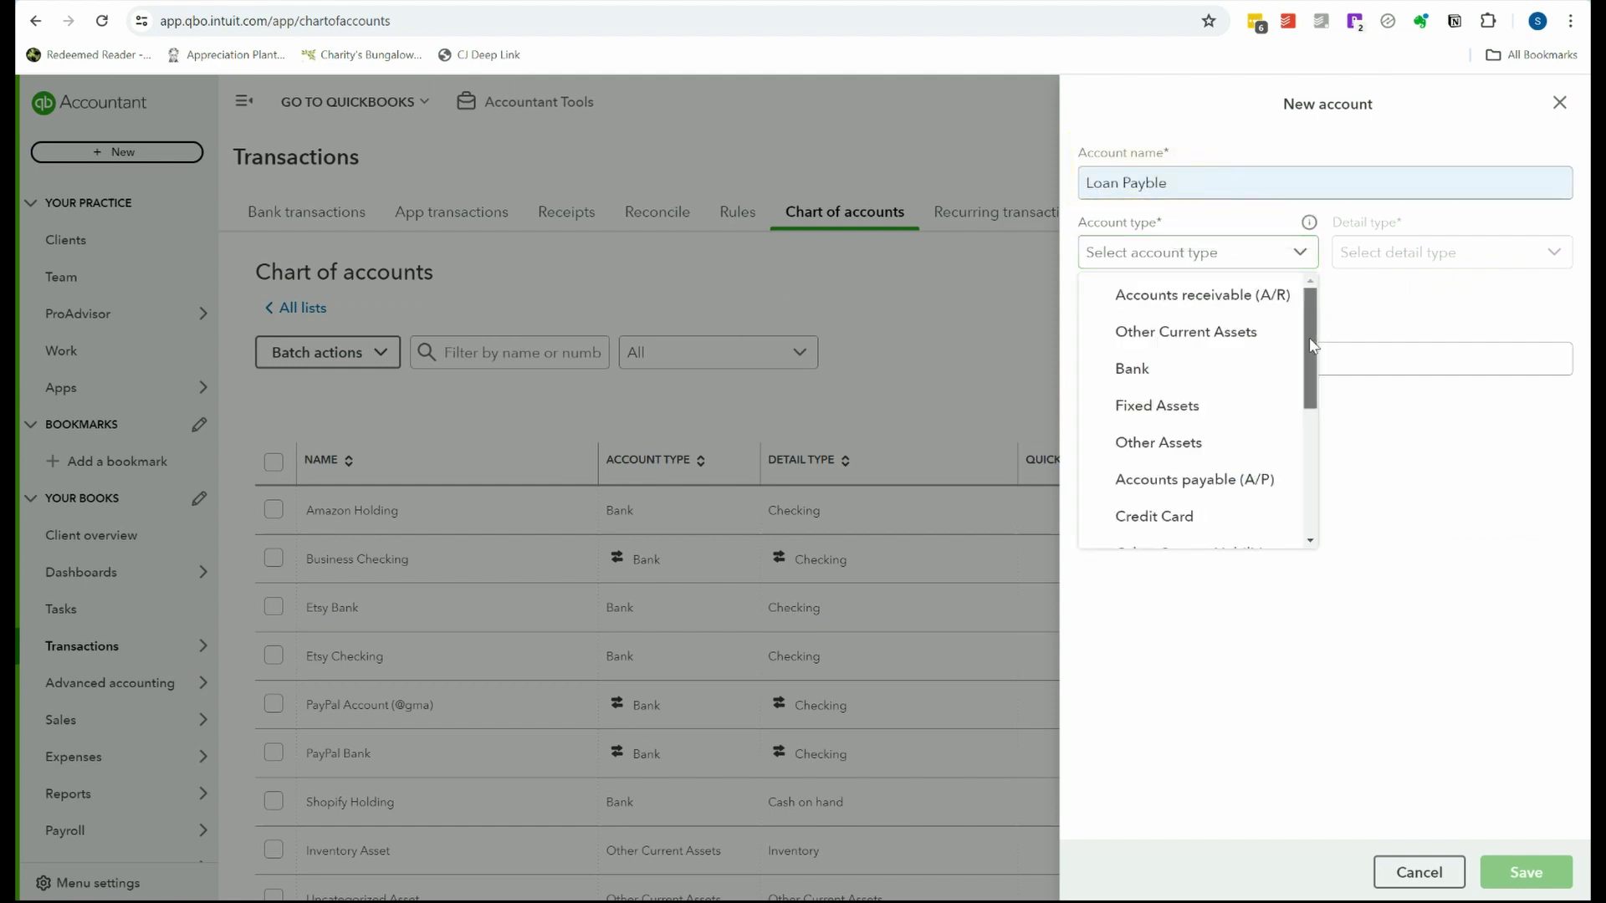
{"action": "left_click_drag", "start_coordinate": [1311, 345], "coordinate": [1296, 403]}
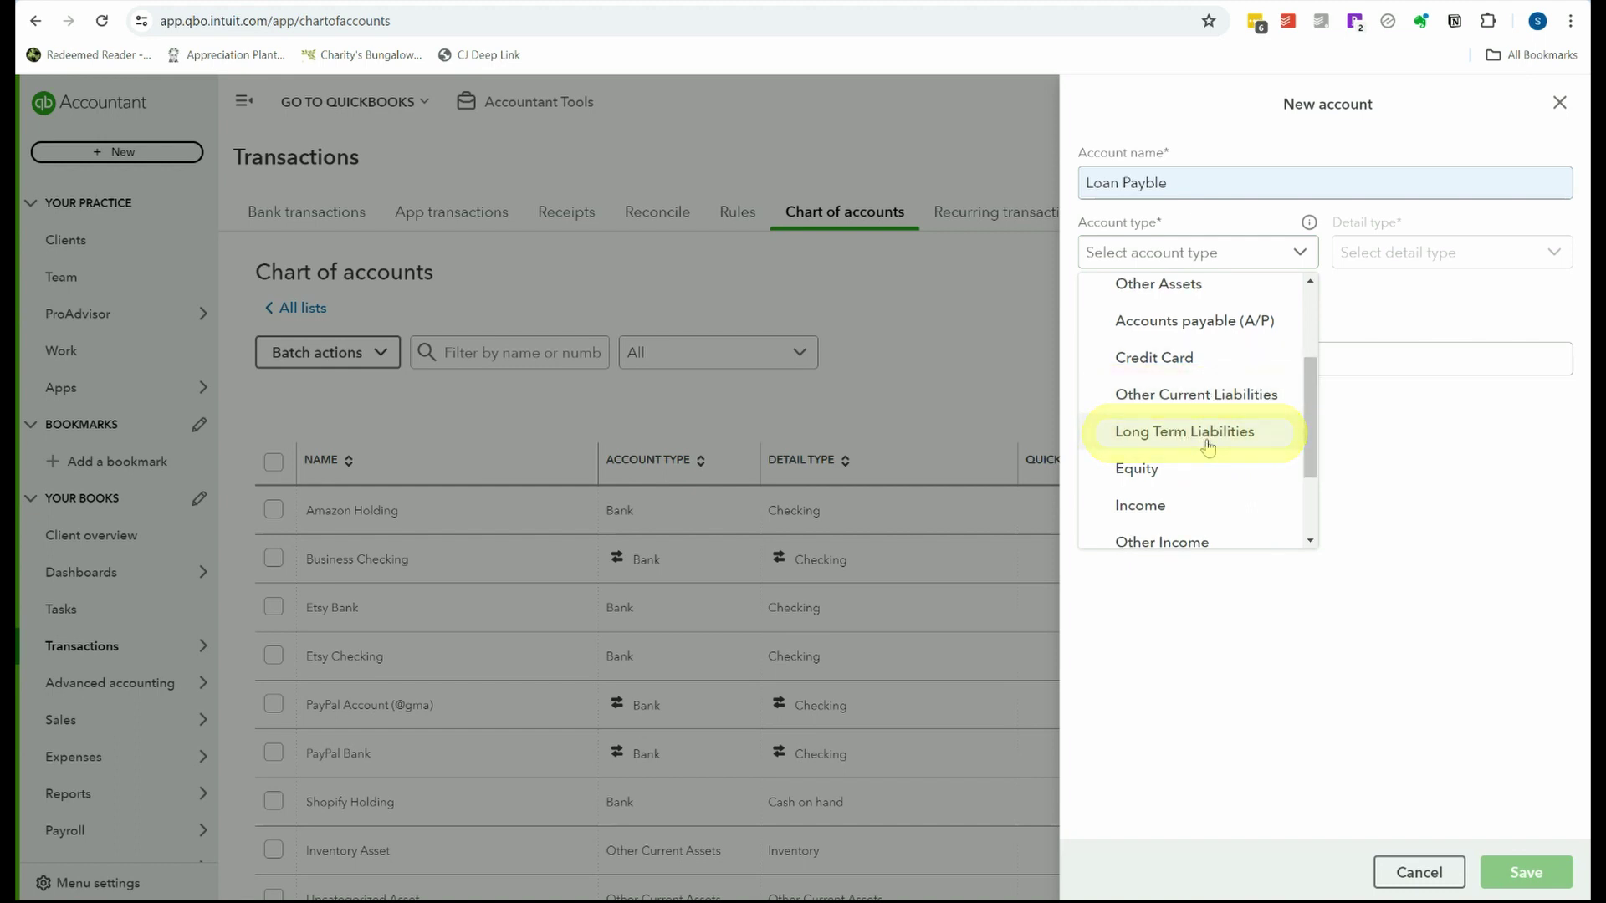
{"action": "left_click", "coordinate": [1204, 405]}
{"action": "left_click", "coordinate": [1559, 262]}
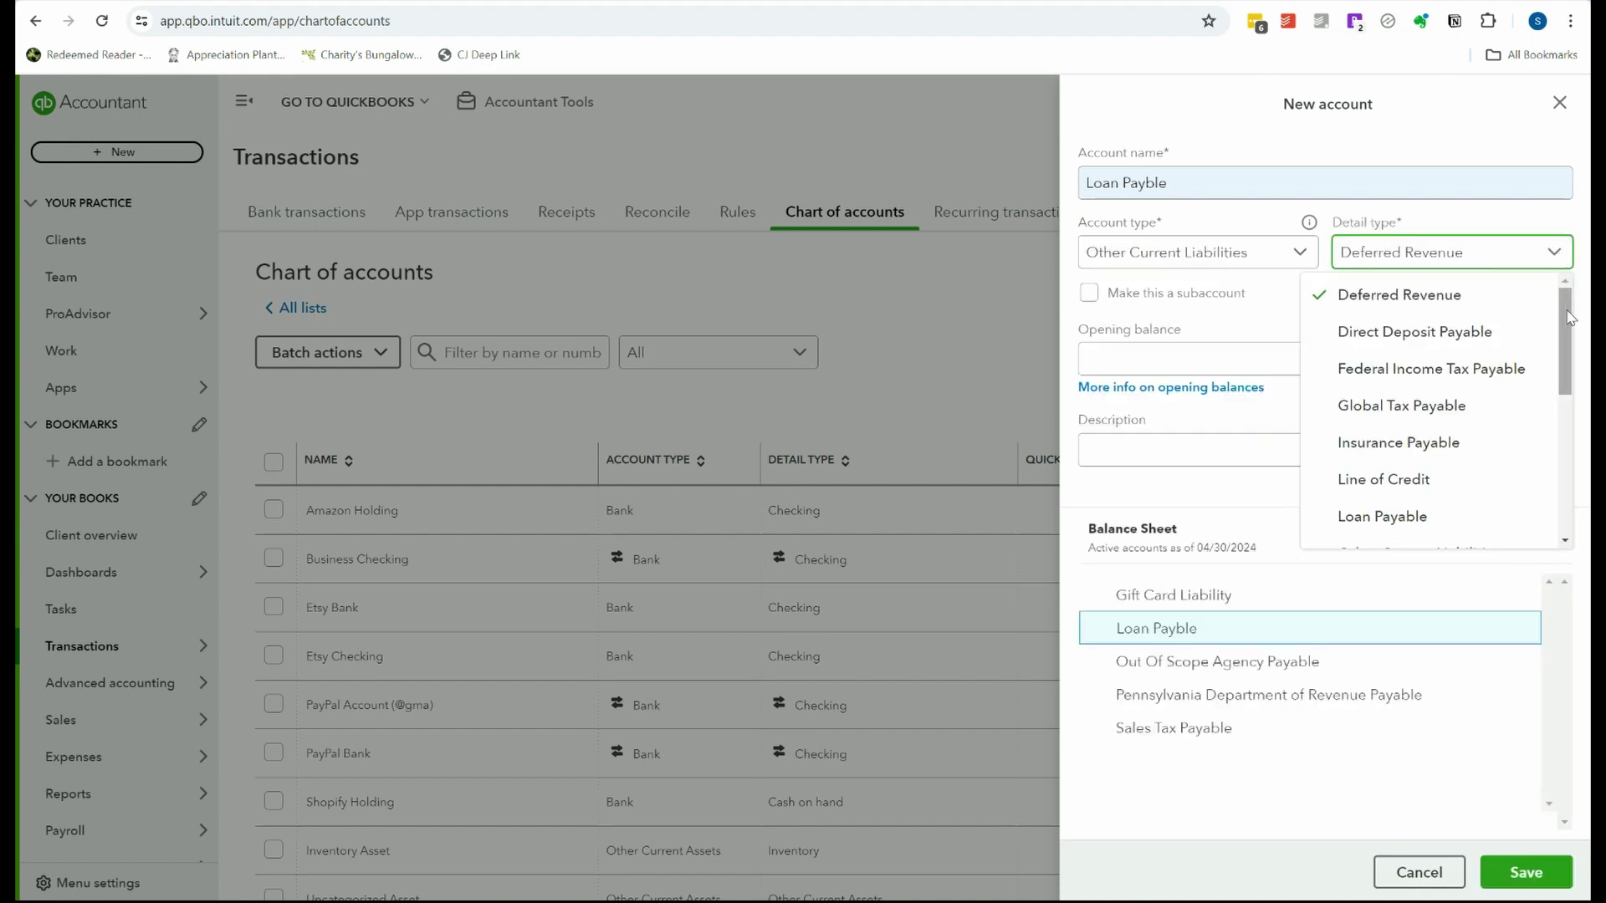
{"action": "left_click", "coordinate": [1380, 516]}
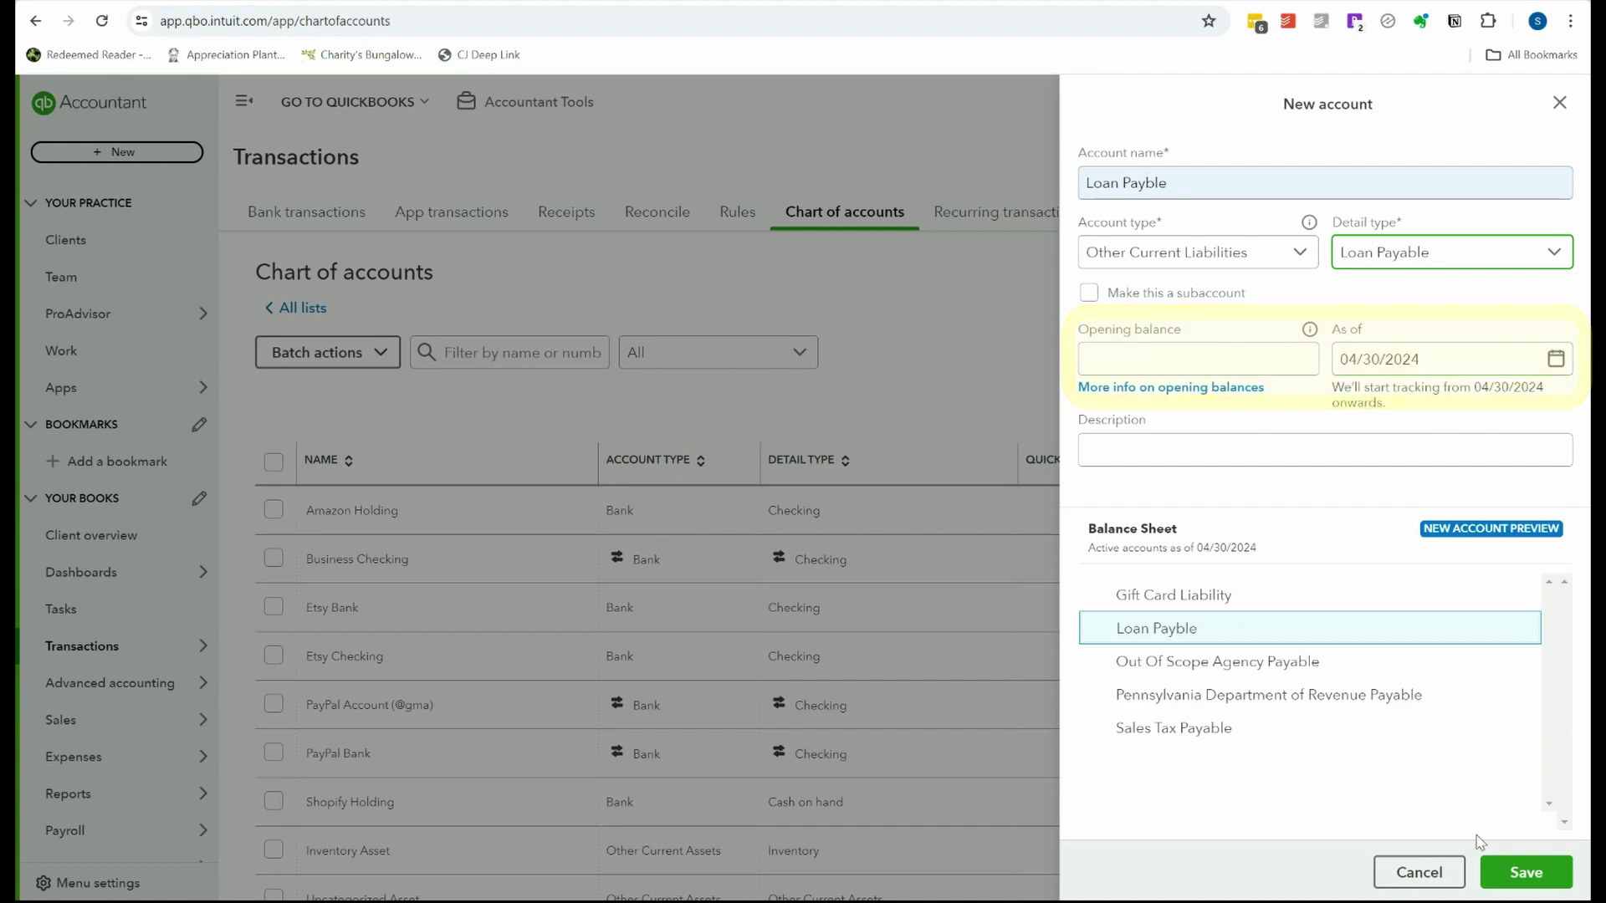
{"action": "left_click", "coordinate": [1526, 874]}
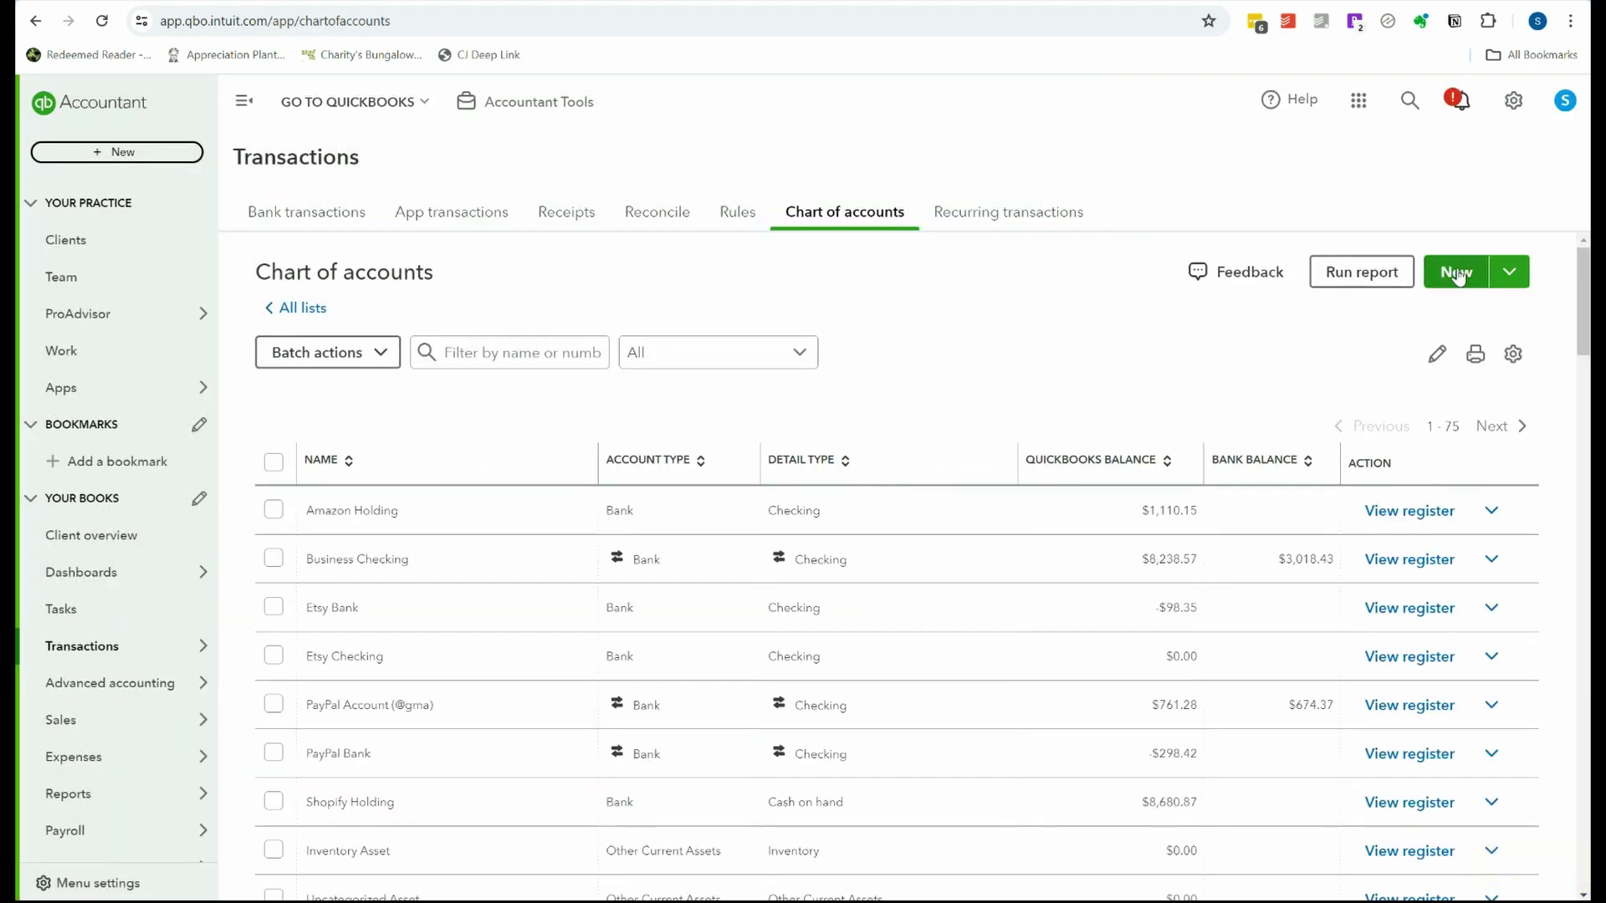
- Add an Interest Expense account of type Expenses with Interest Paid detail type
{"action": "left_click", "coordinate": [1456, 276]}
{"action": "left_click", "coordinate": [1170, 175]}
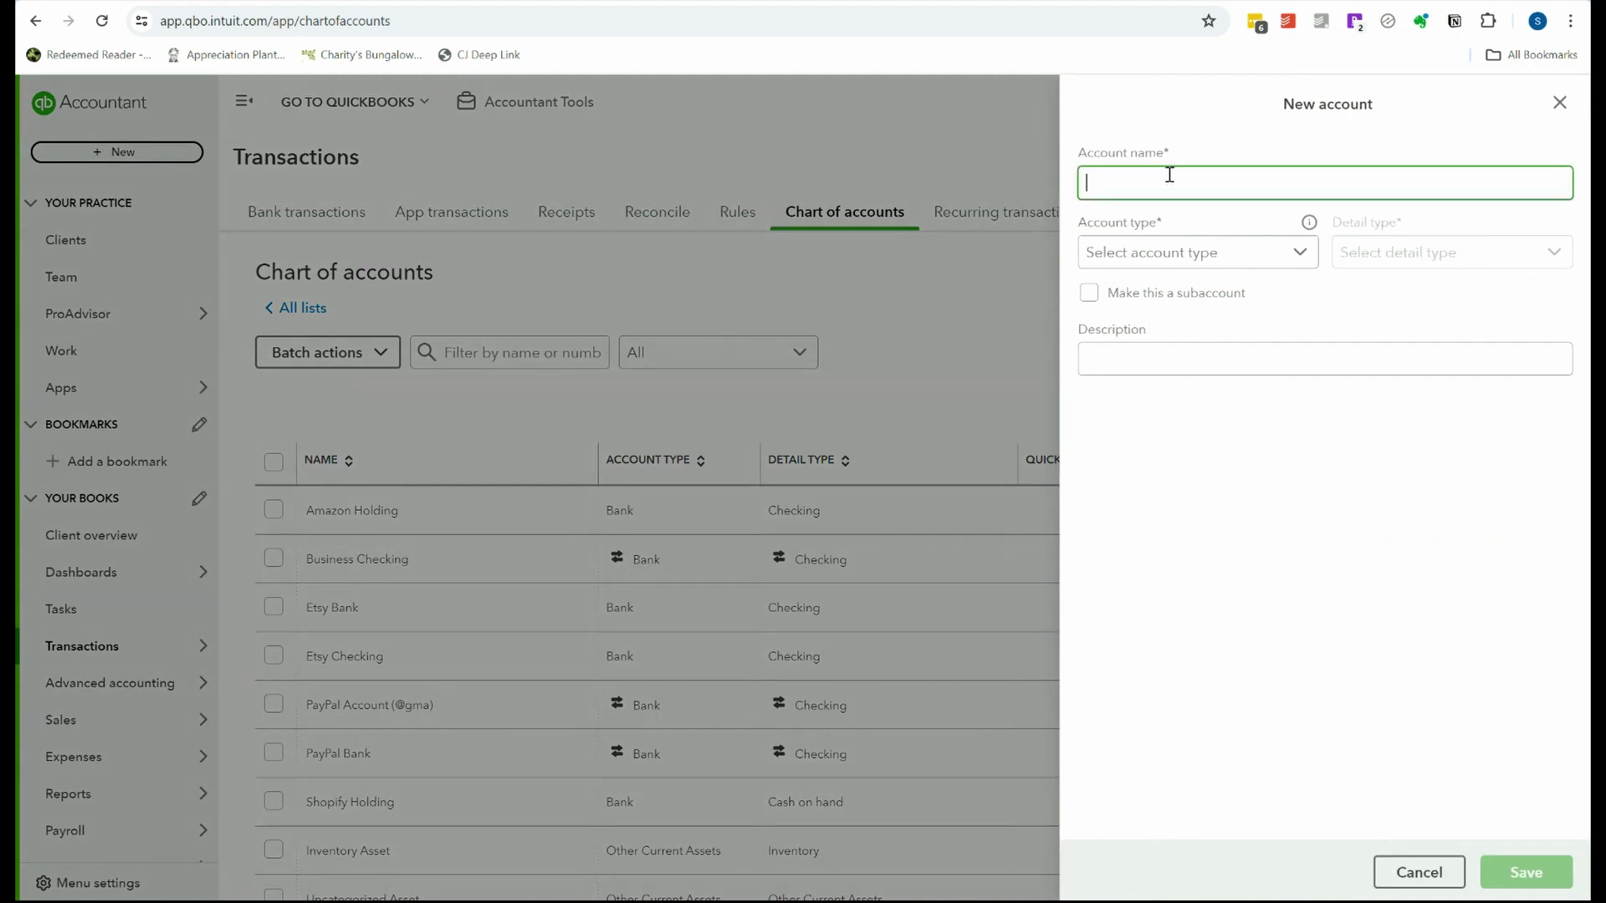
{"action": "type", "text": "Interest Ex"}
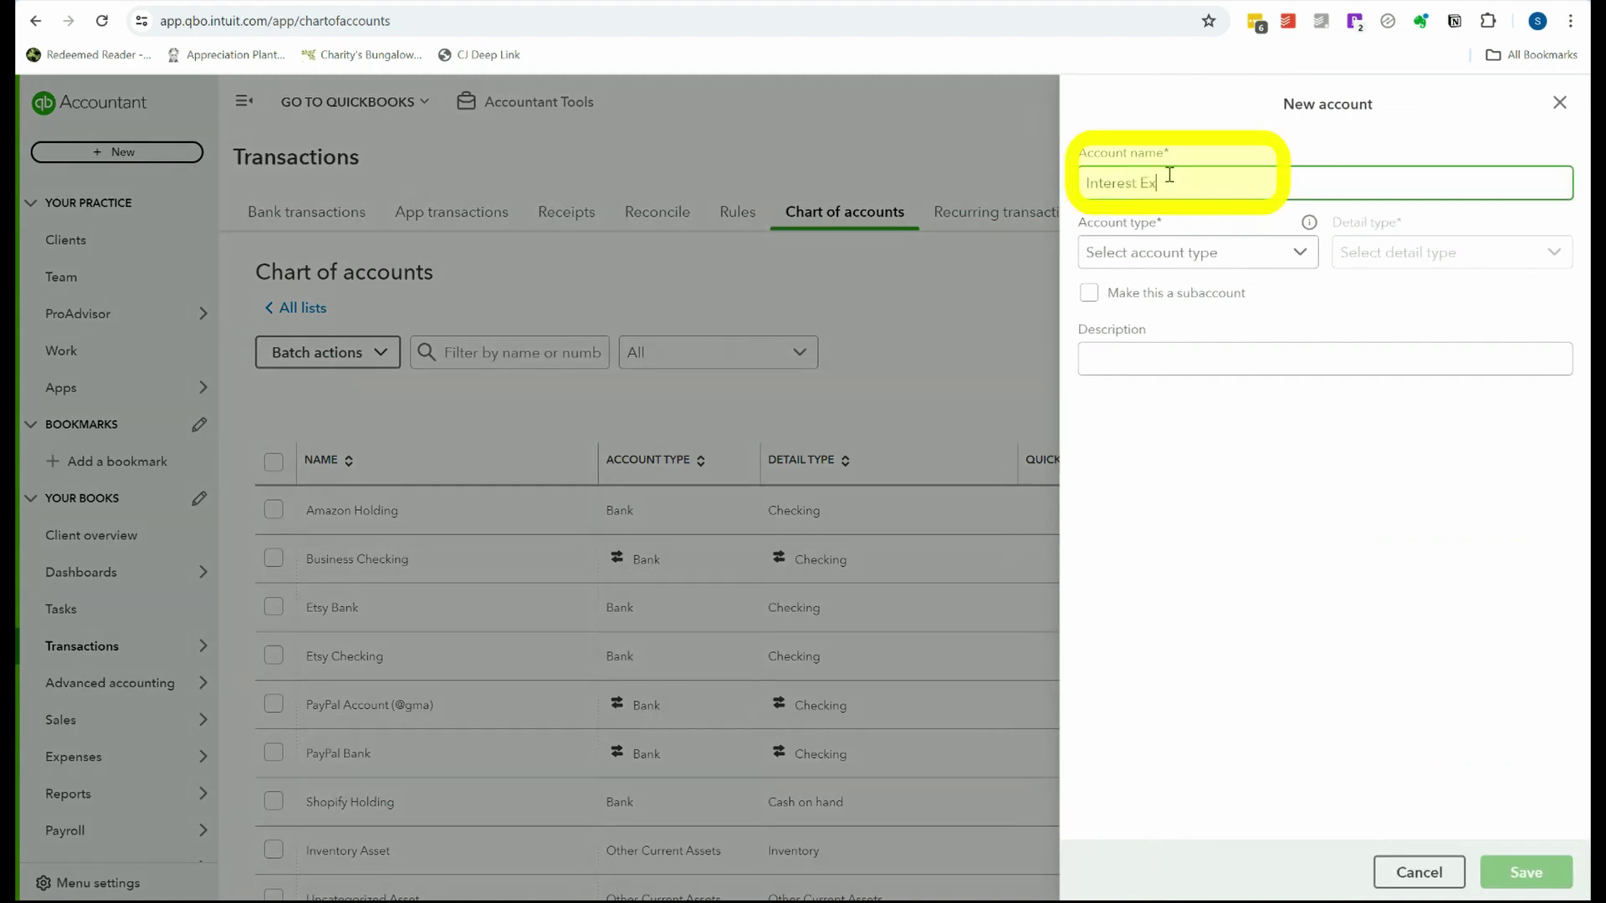
{"action": "type", "text": "pense"}
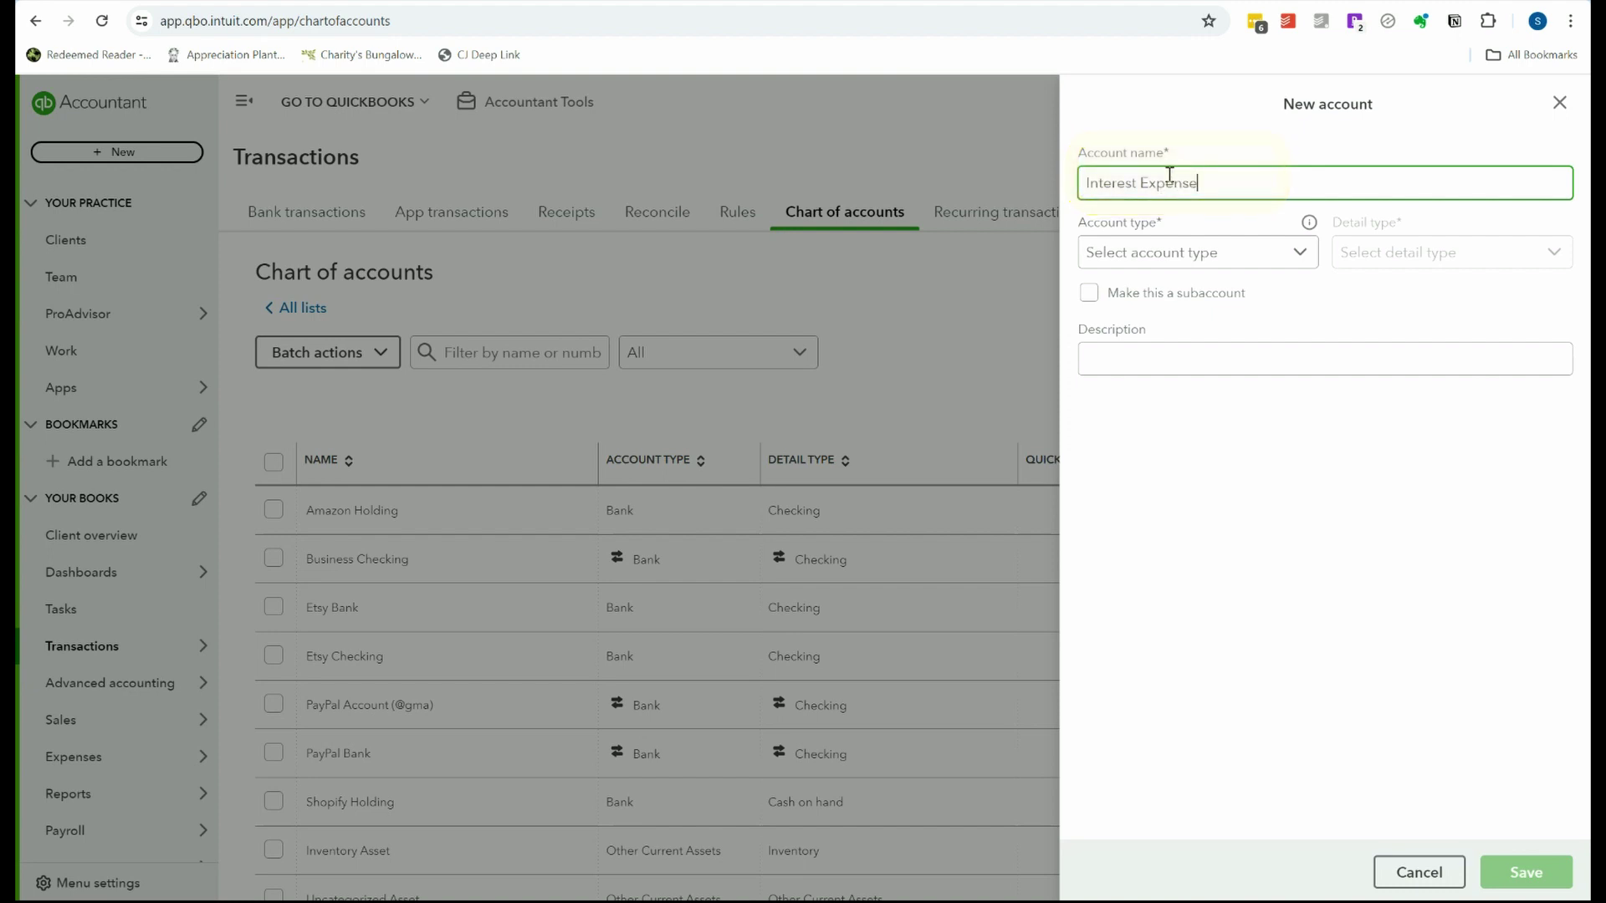
{"action": "left_click", "coordinate": [1302, 255]}
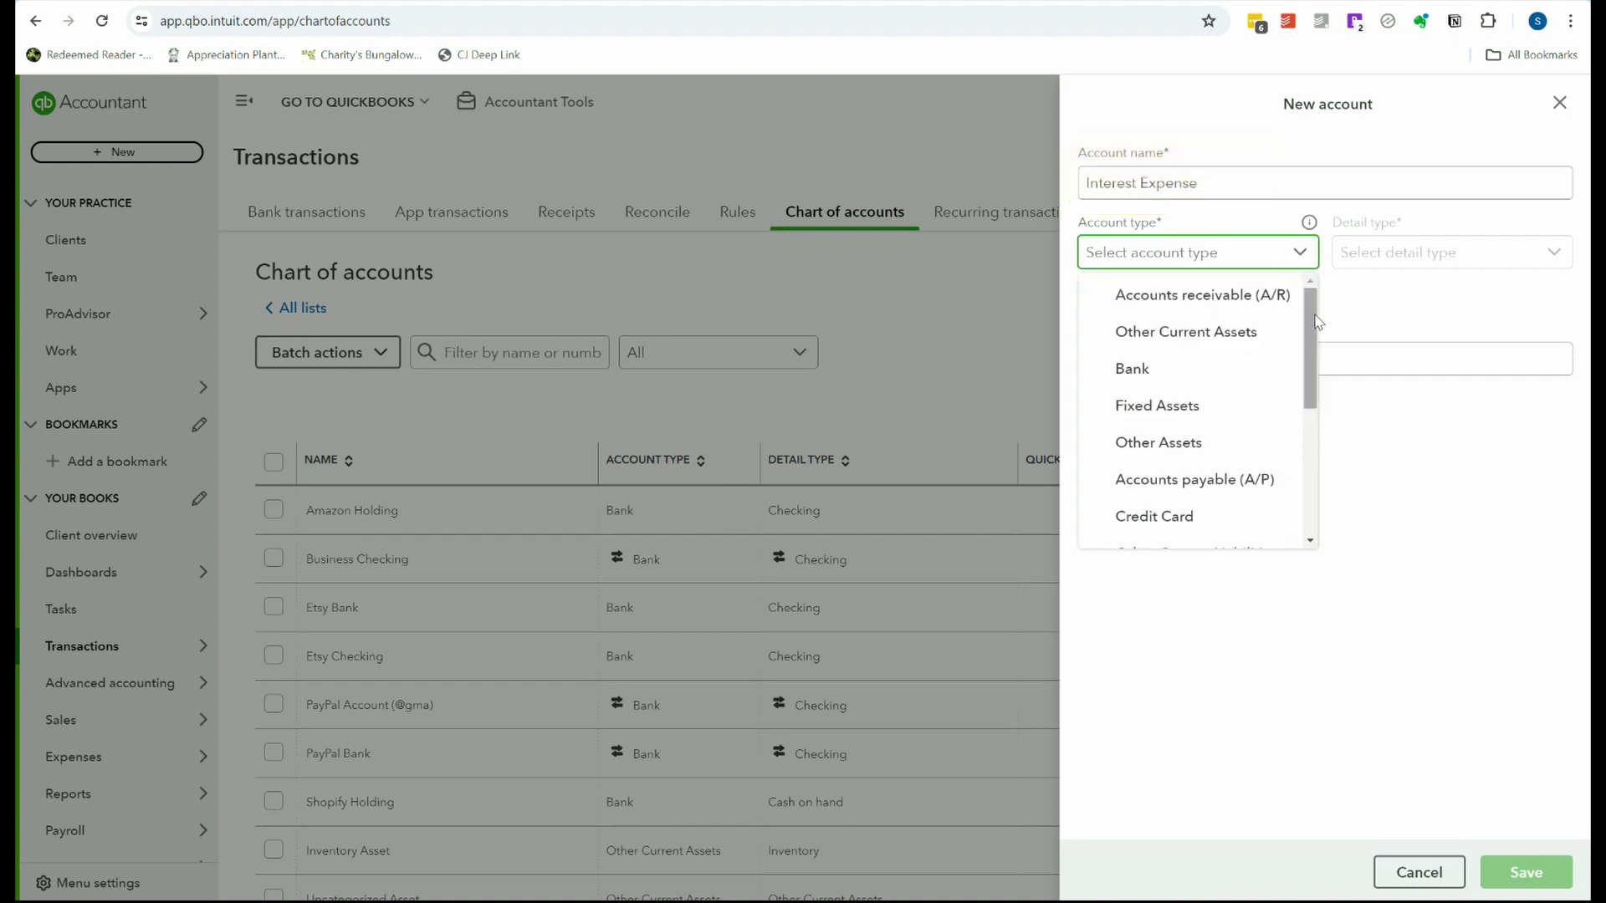
{"action": "left_click_drag", "start_coordinate": [1308, 318], "coordinate": [1329, 472]}
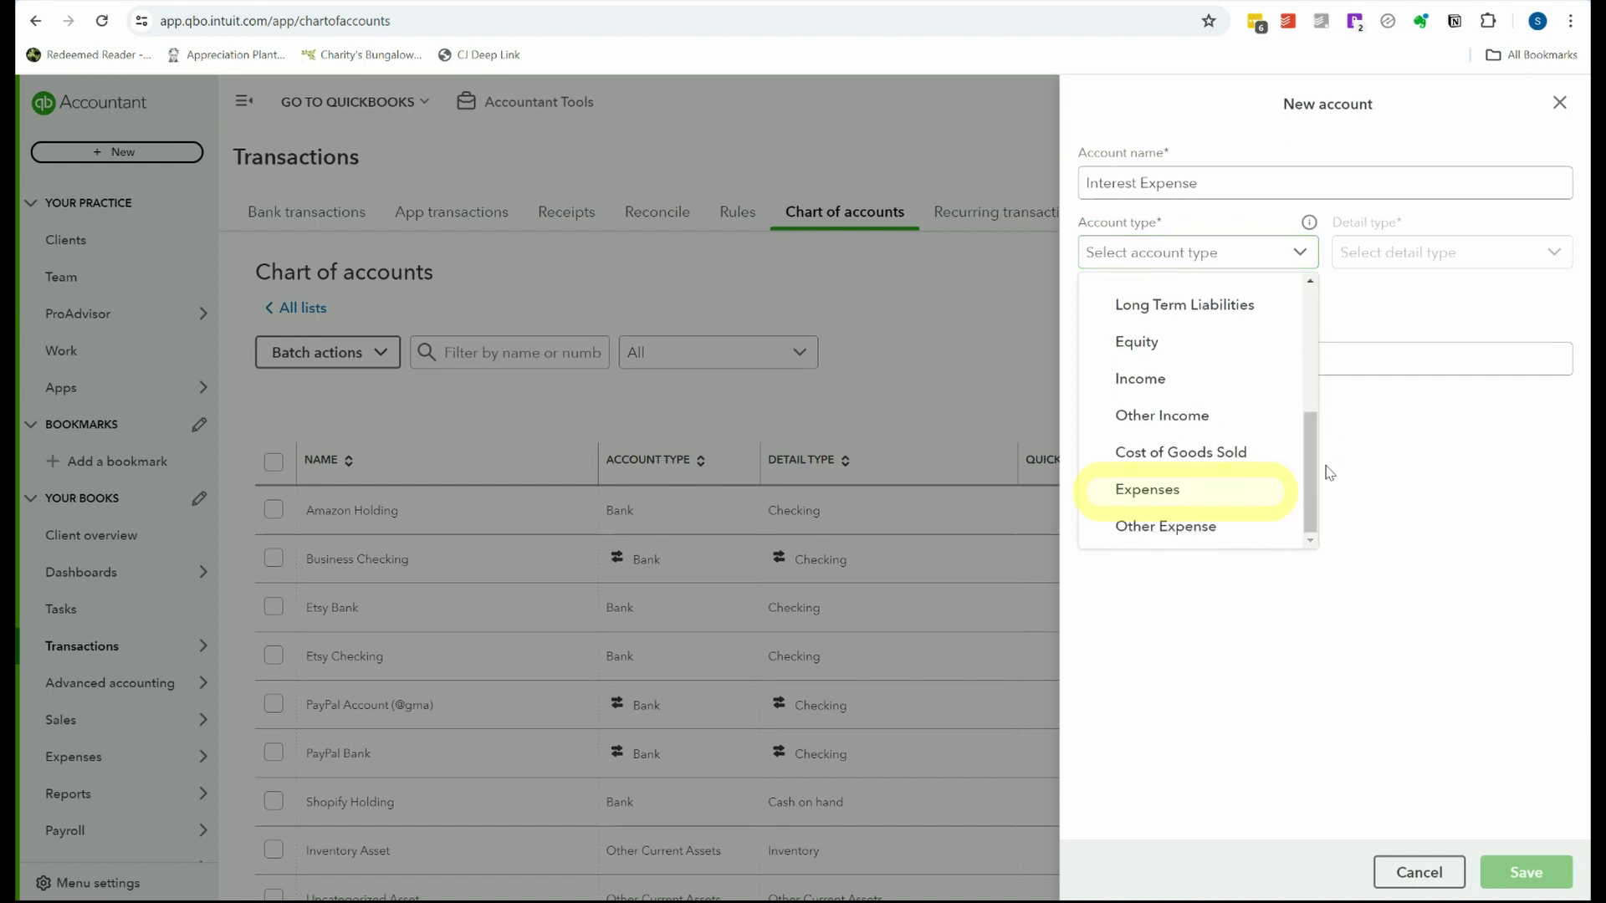
{"action": "left_click", "coordinate": [1171, 492]}
{"action": "left_click_drag", "start_coordinate": [1567, 321], "coordinate": [1566, 391]}
{"action": "left_click", "coordinate": [1361, 430]}
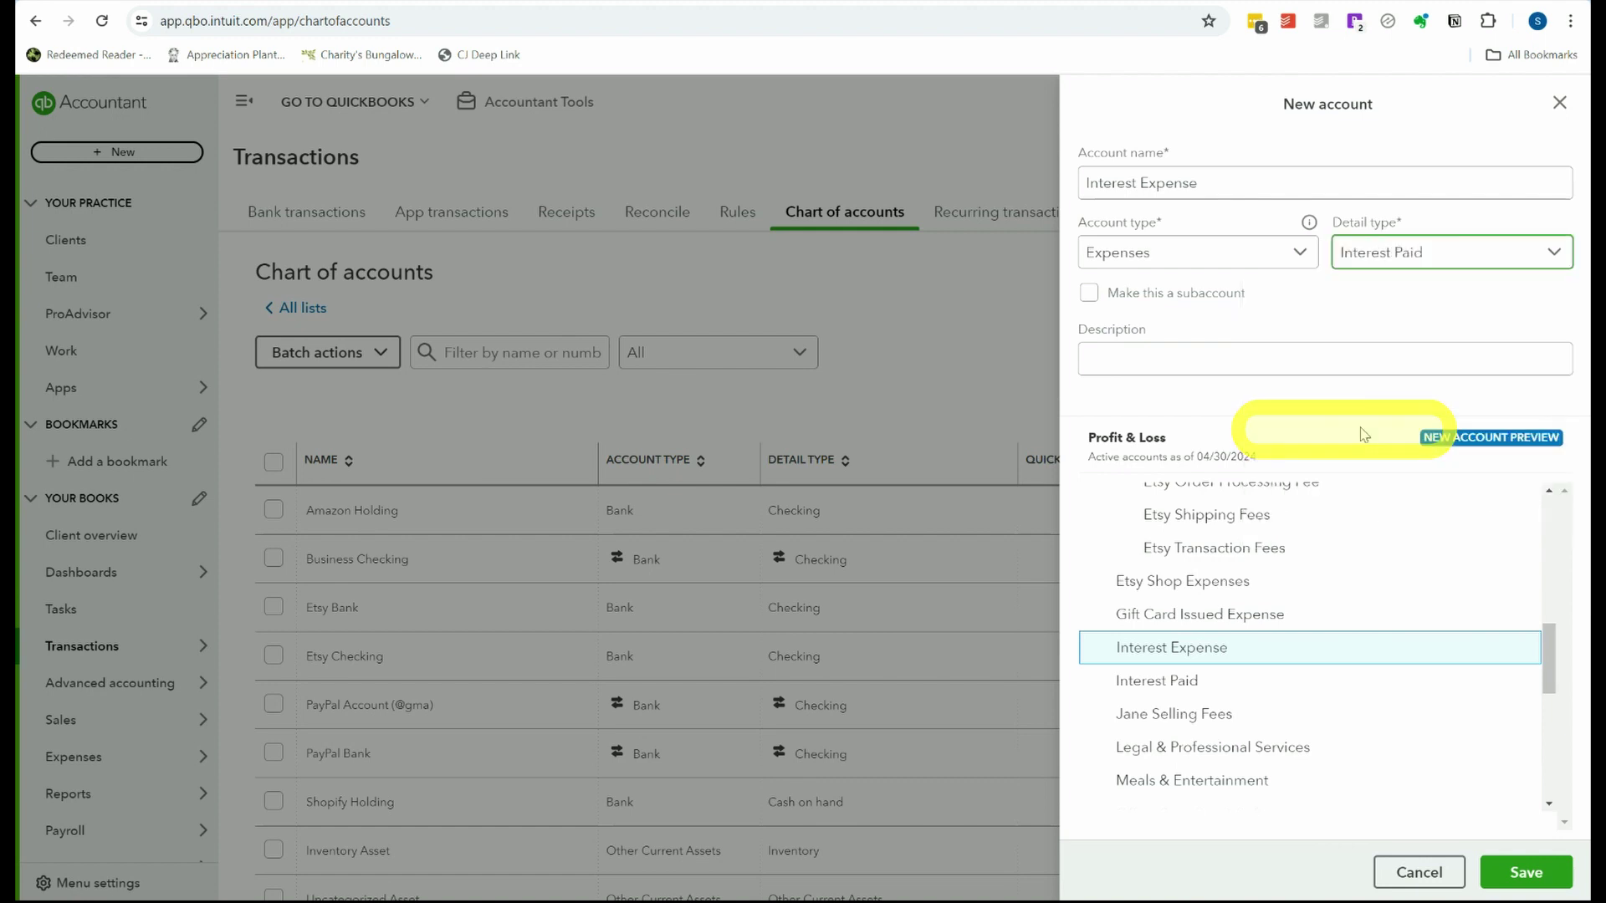
{"action": "left_click", "coordinate": [1514, 875]}
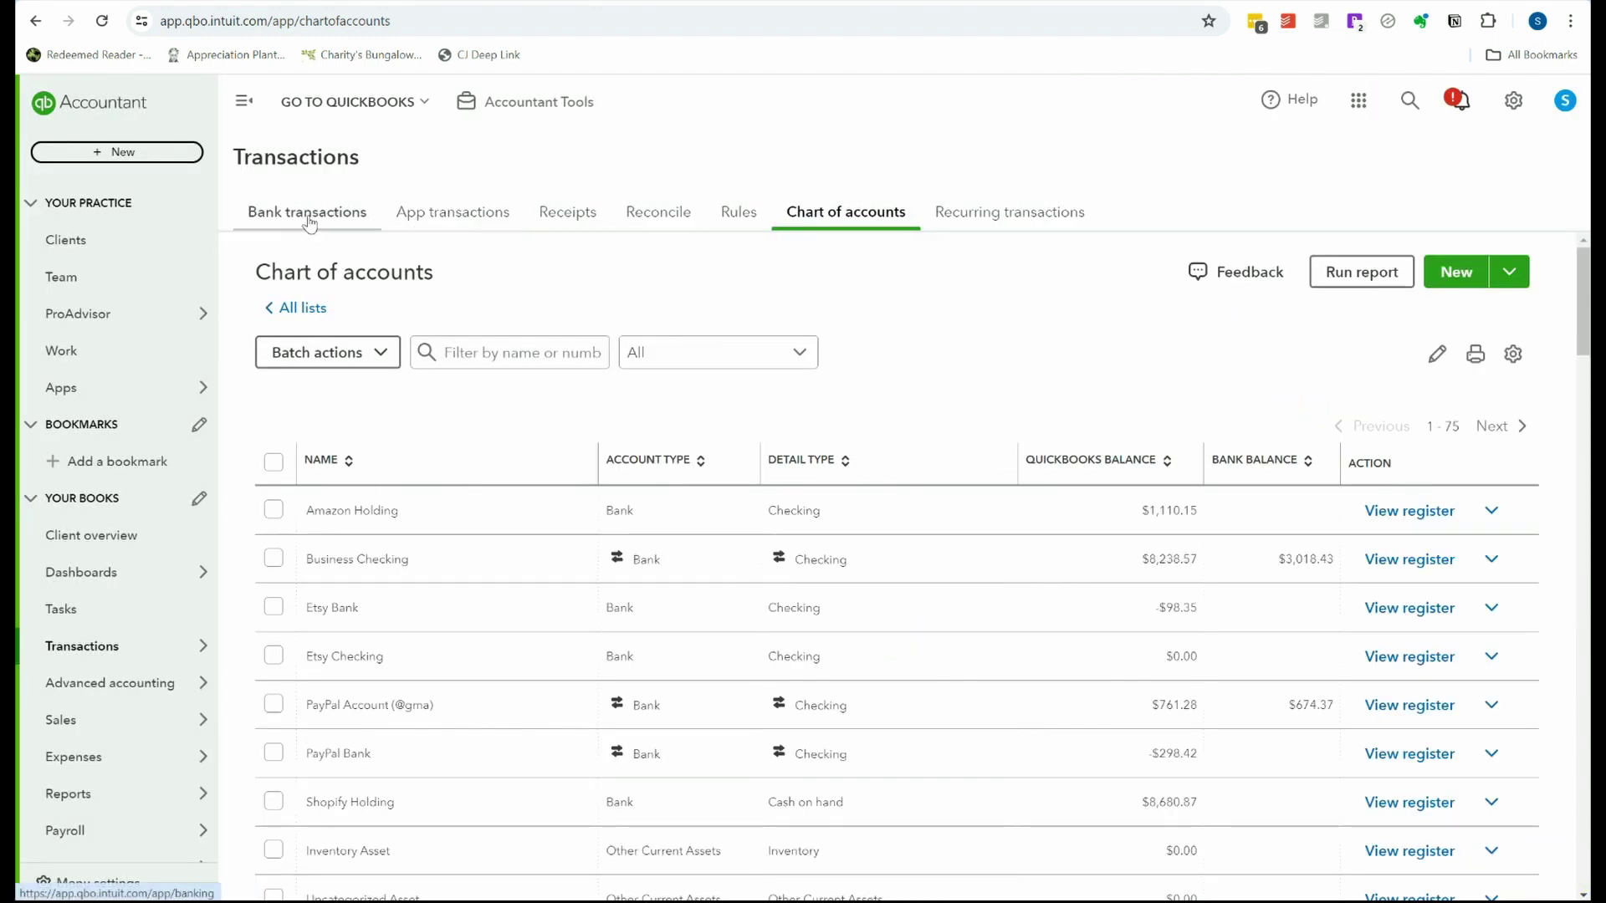
- Categorize the 04/30/2024 $10,000 Loan Issued deposit in Business Checking to Loan Payble
{"action": "left_click", "coordinate": [308, 219]}
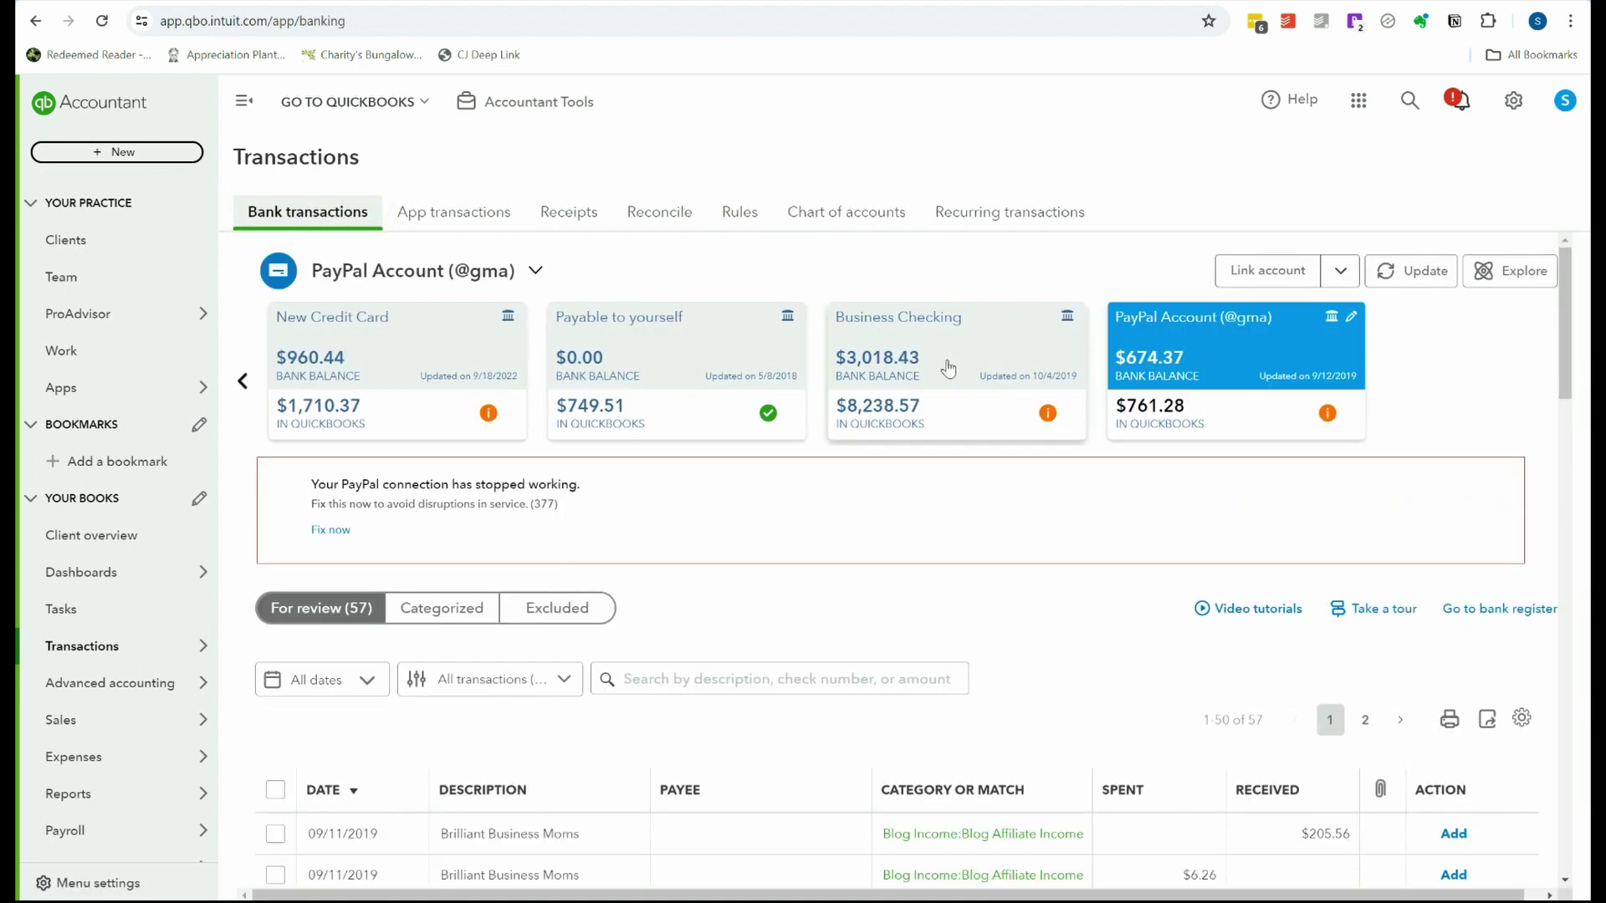
{"action": "left_click", "coordinate": [948, 368]}
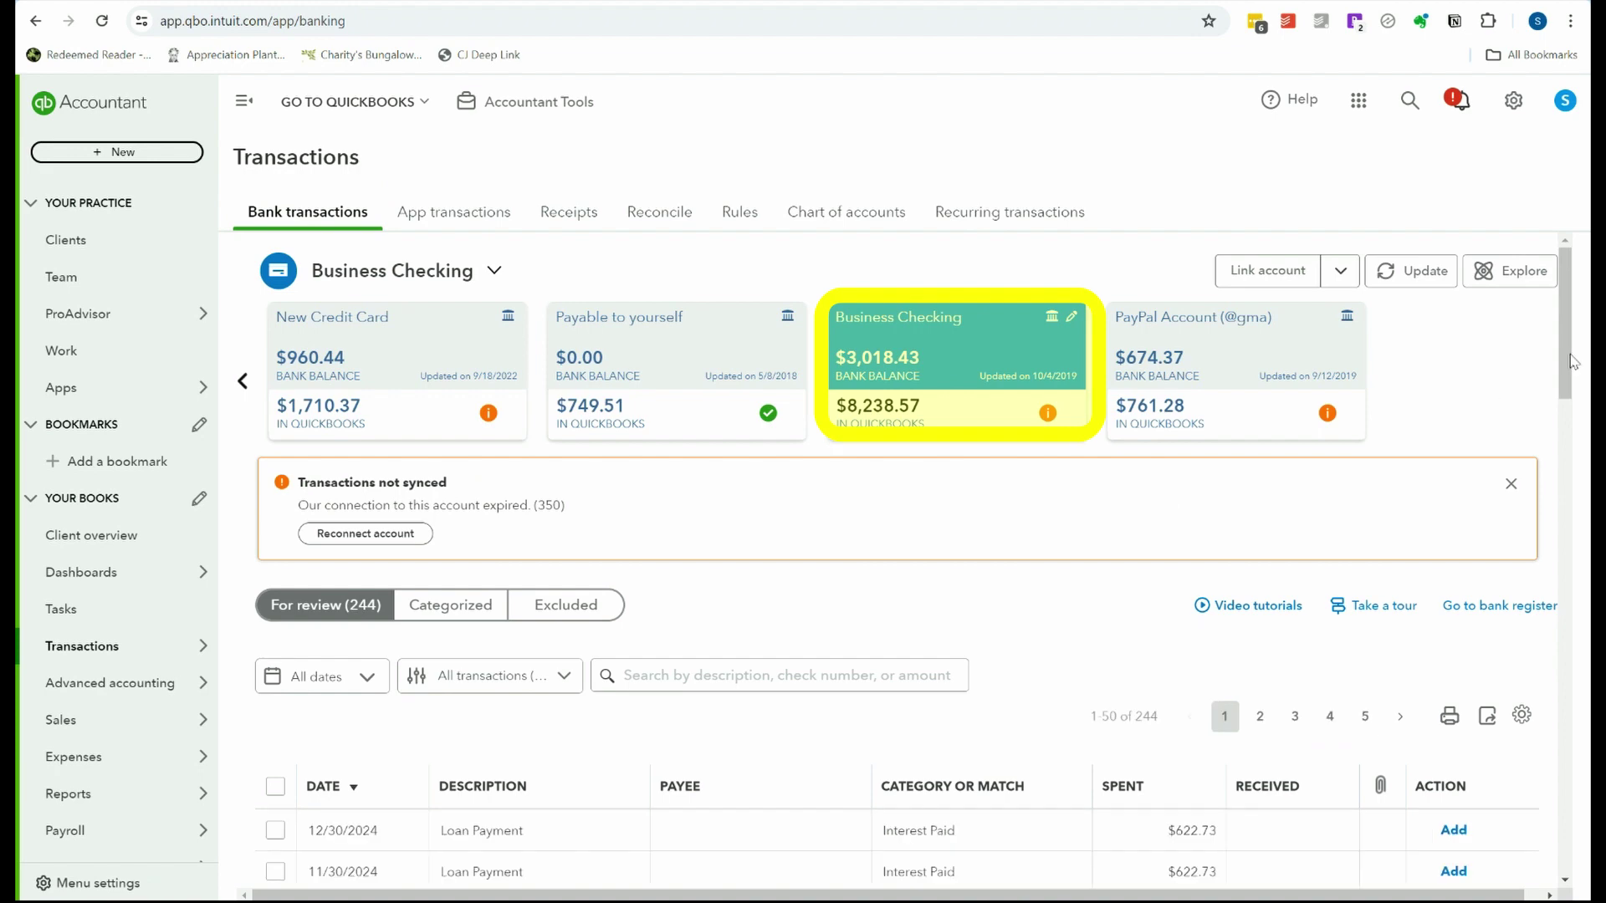
{"action": "left_click_drag", "start_coordinate": [1566, 324], "coordinate": [1585, 482]}
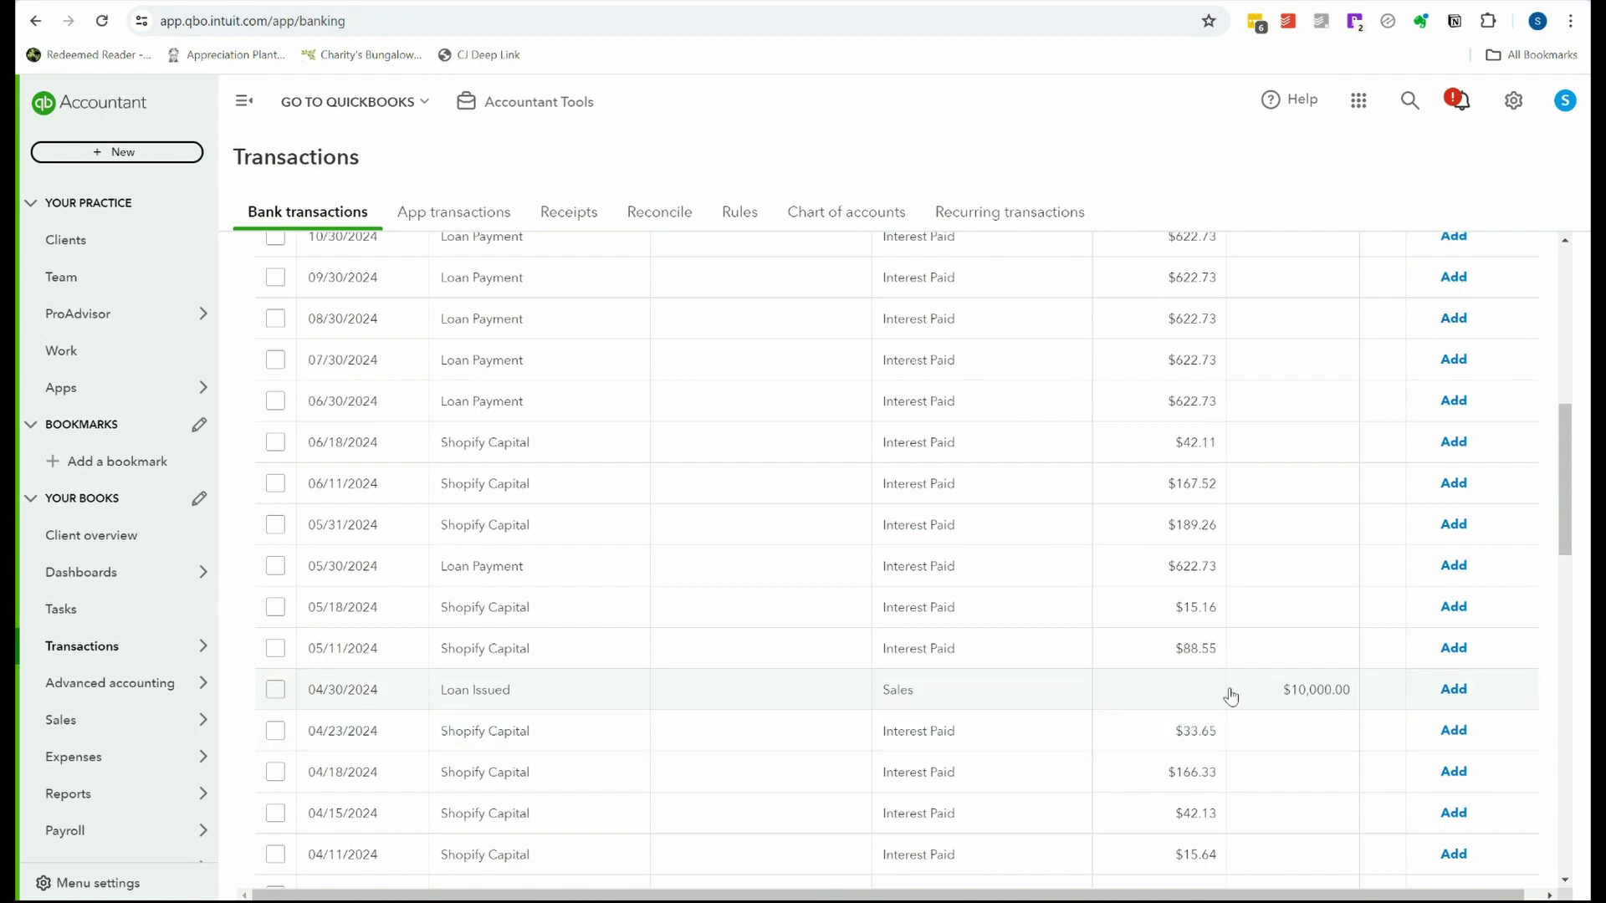
{"action": "left_click", "coordinate": [1172, 694]}
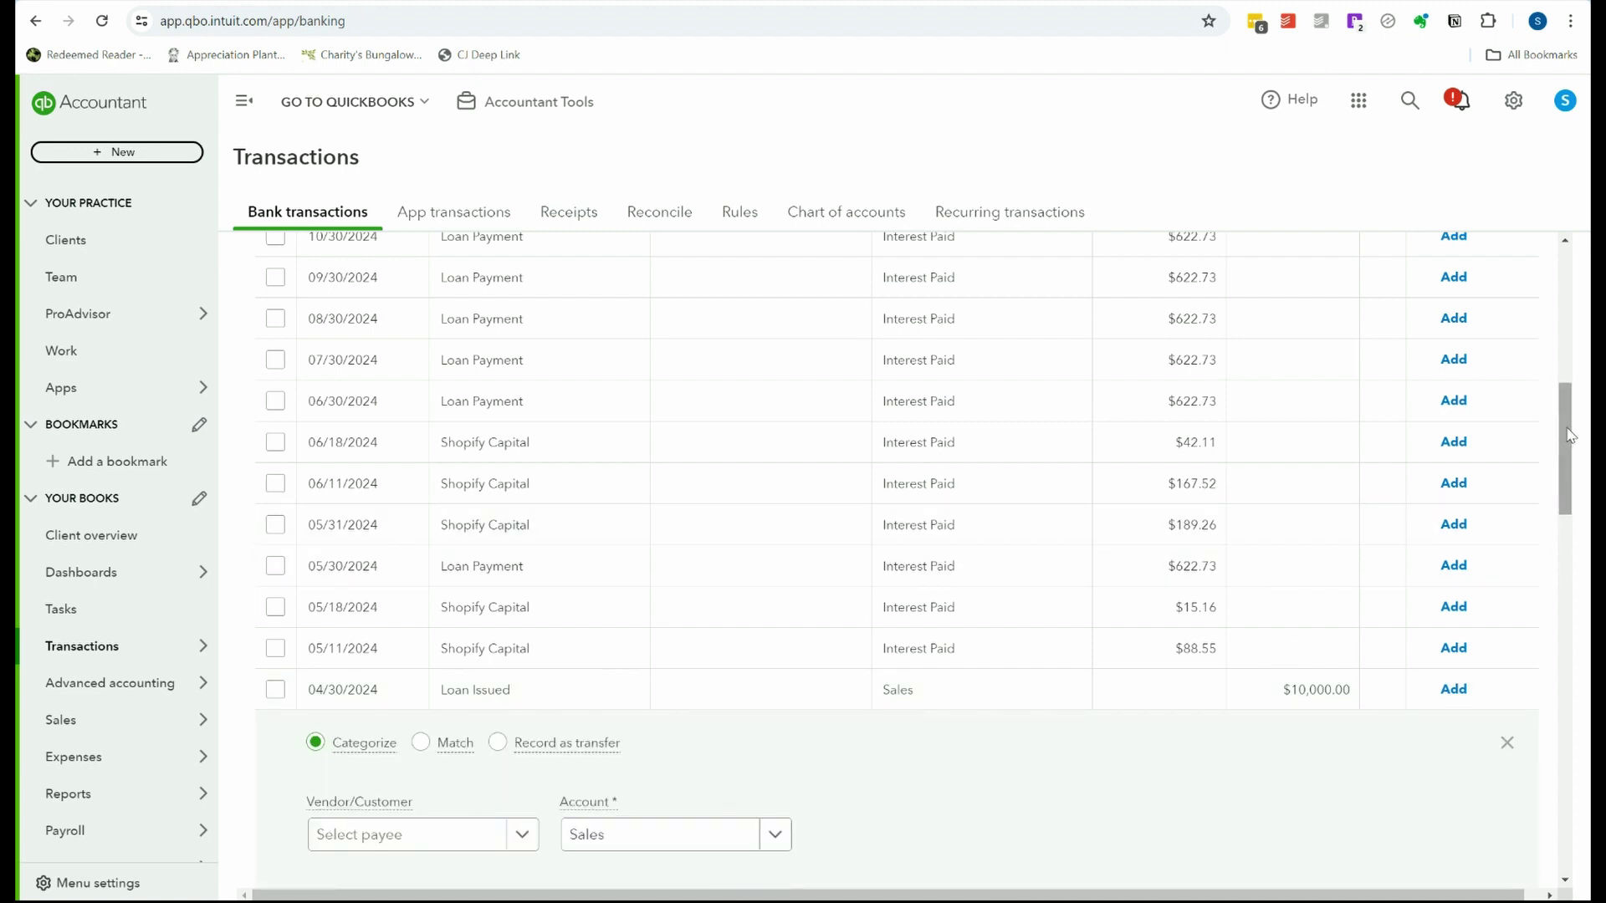
{"action": "left_click_drag", "start_coordinate": [1570, 435], "coordinate": [1576, 490]}
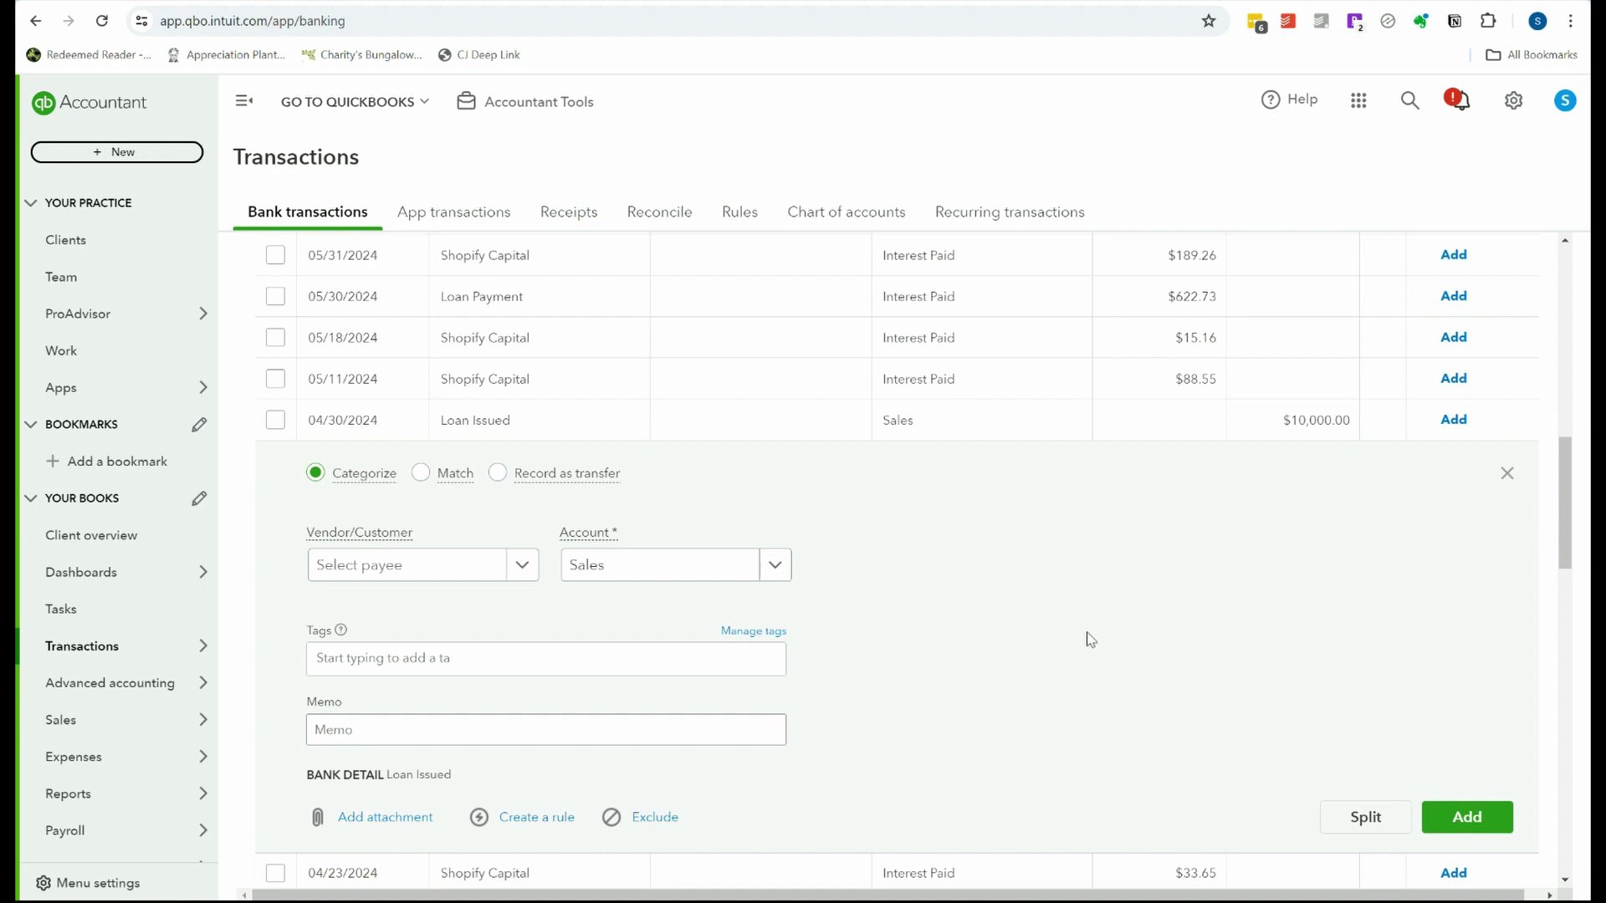
{"action": "left_click", "coordinate": [661, 583]}
{"action": "type", "text": "loan"}
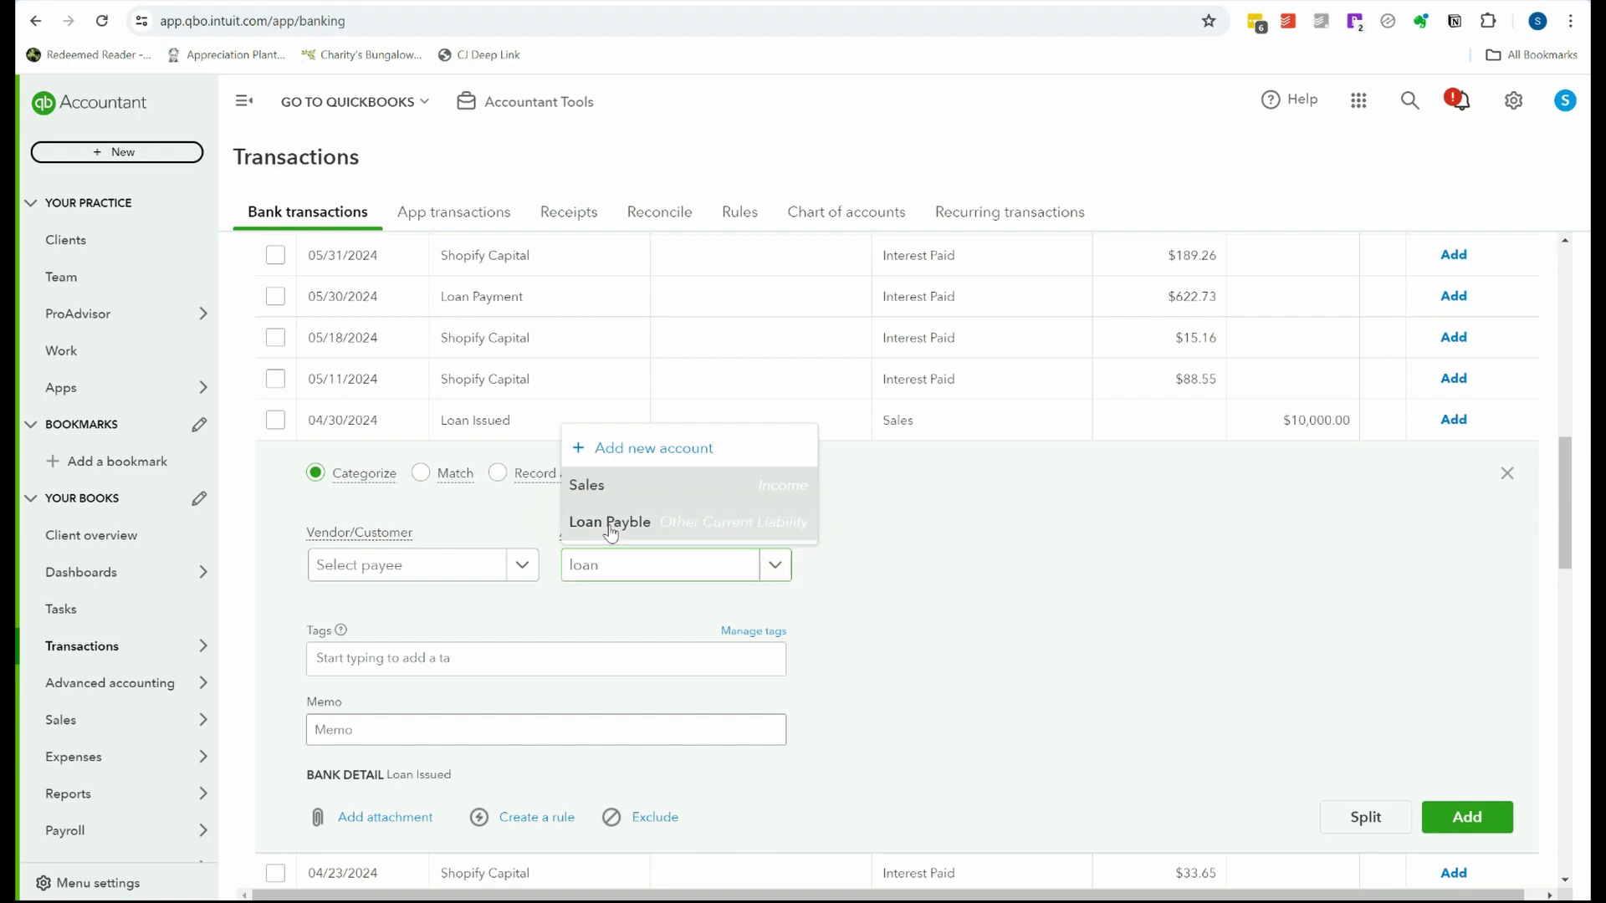
{"action": "left_click", "coordinate": [611, 523]}
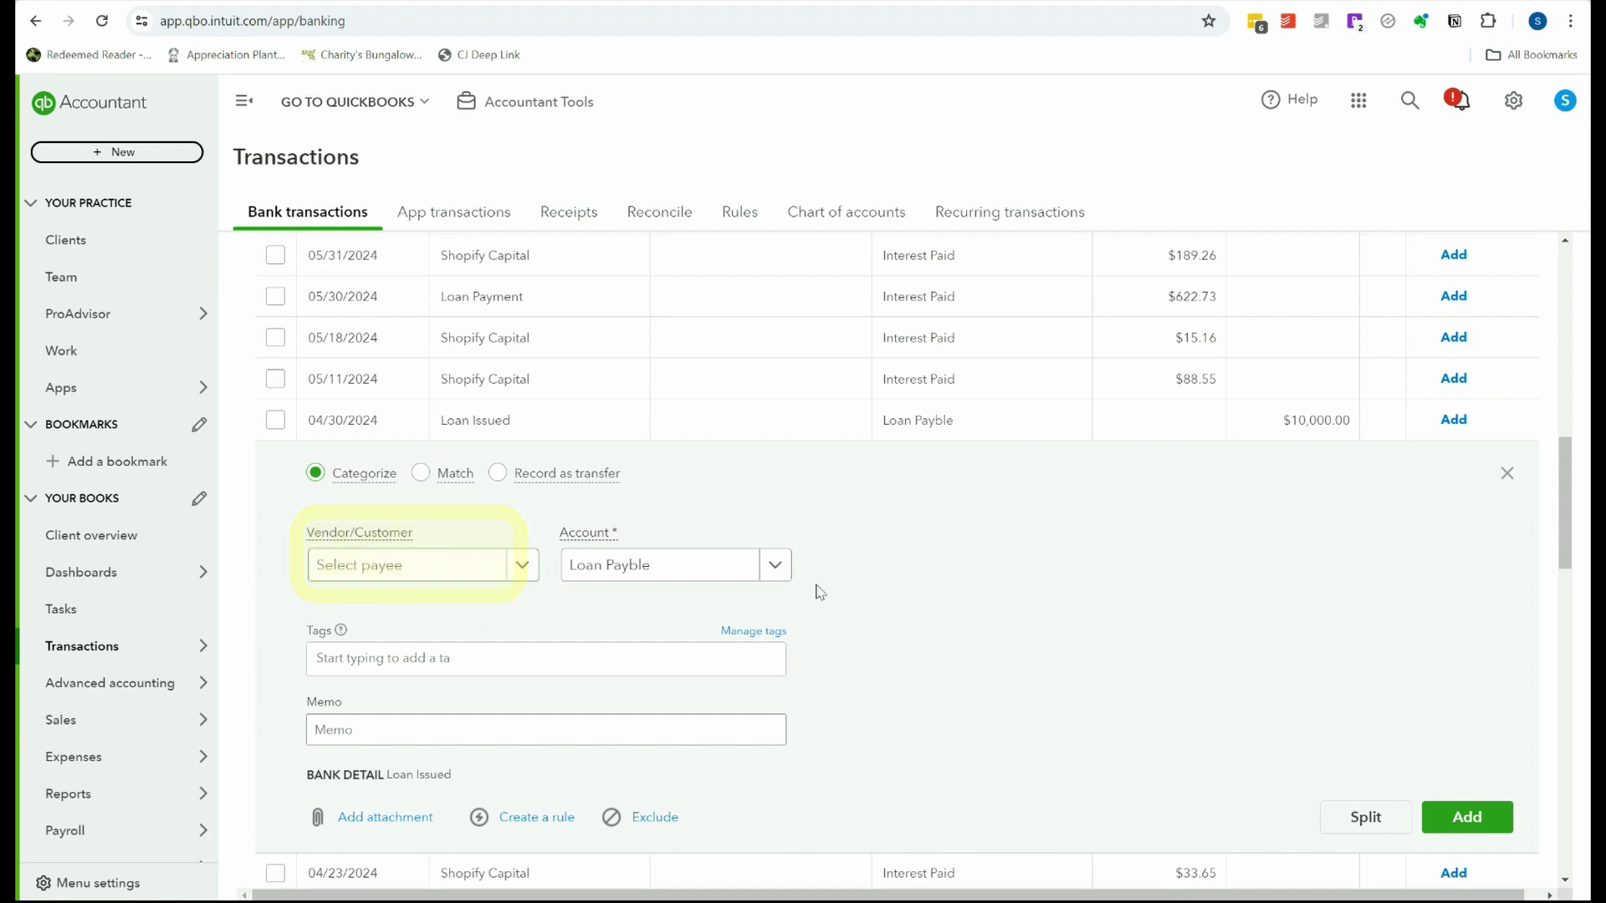
{"action": "left_click", "coordinate": [1476, 818]}
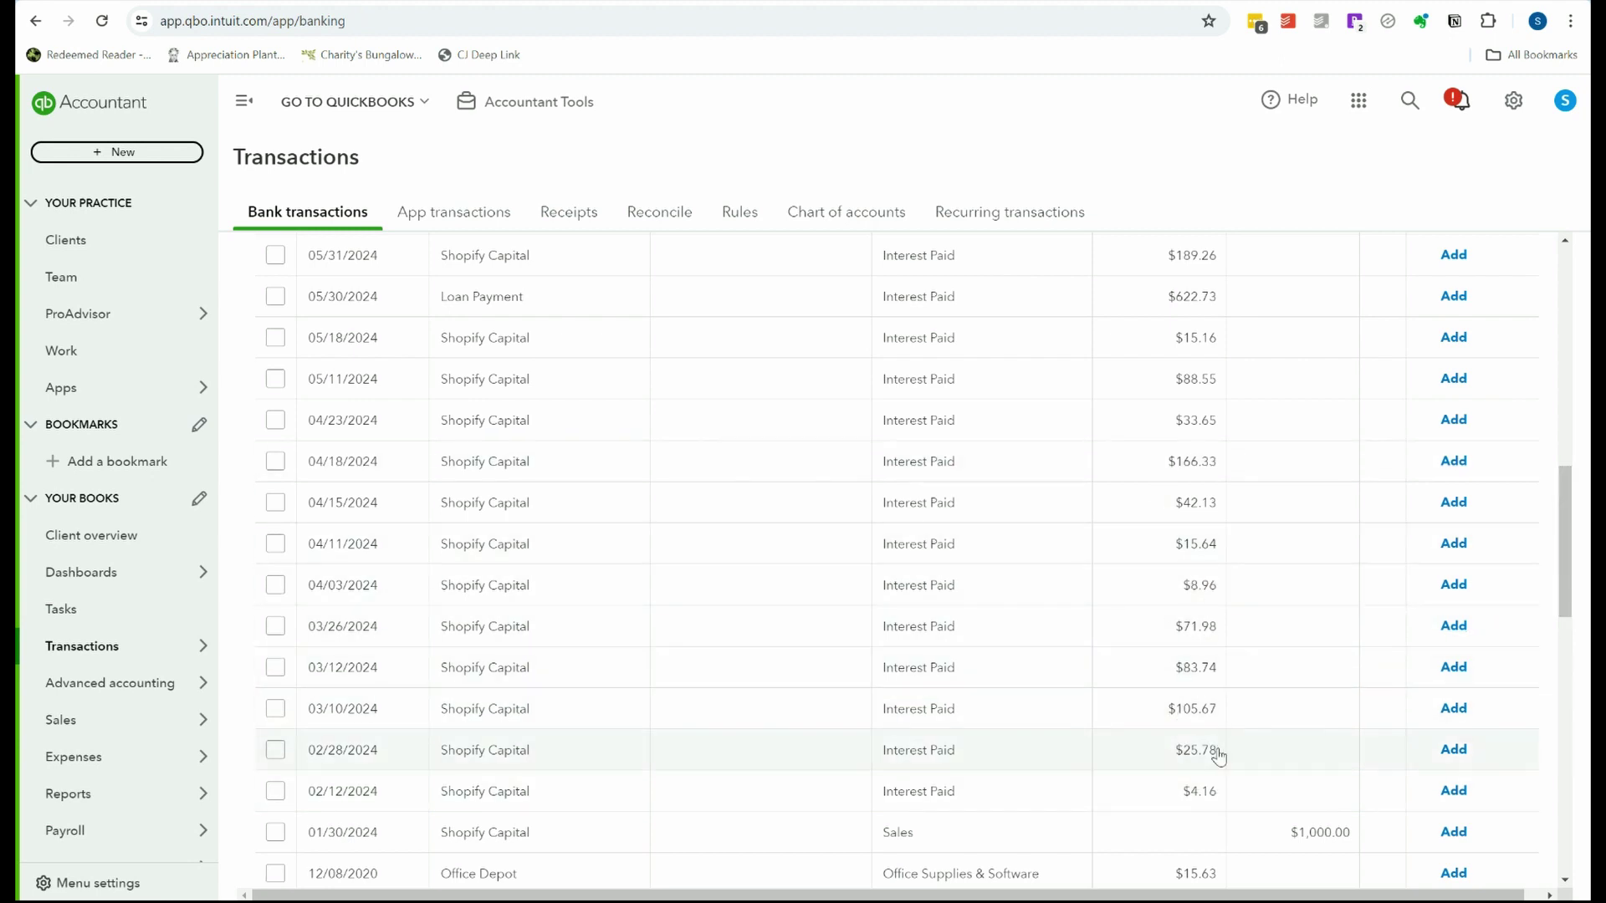
- Scroll through the remaining Loan Payment rows, then switch to the smallbusinesssarah.com loan-payments article
{"action": "scroll", "coordinate": [1198, 623], "scroll_direction": "up", "scroll_amount": 6}
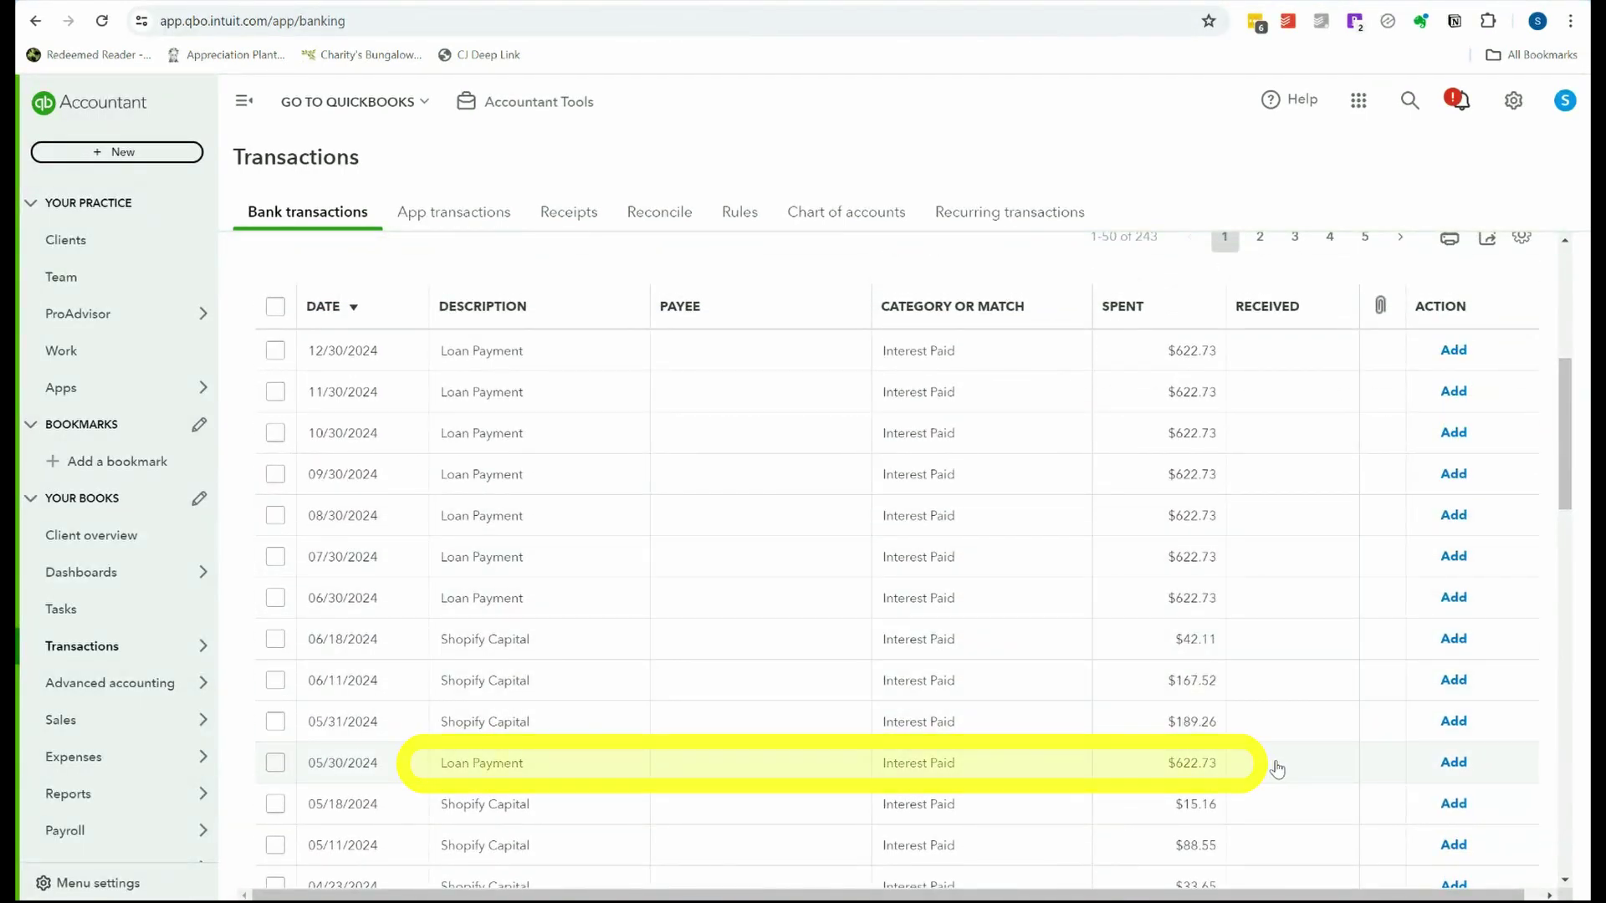
{"action": "left_click_drag", "start_coordinate": [1570, 425], "coordinate": [1569, 443]}
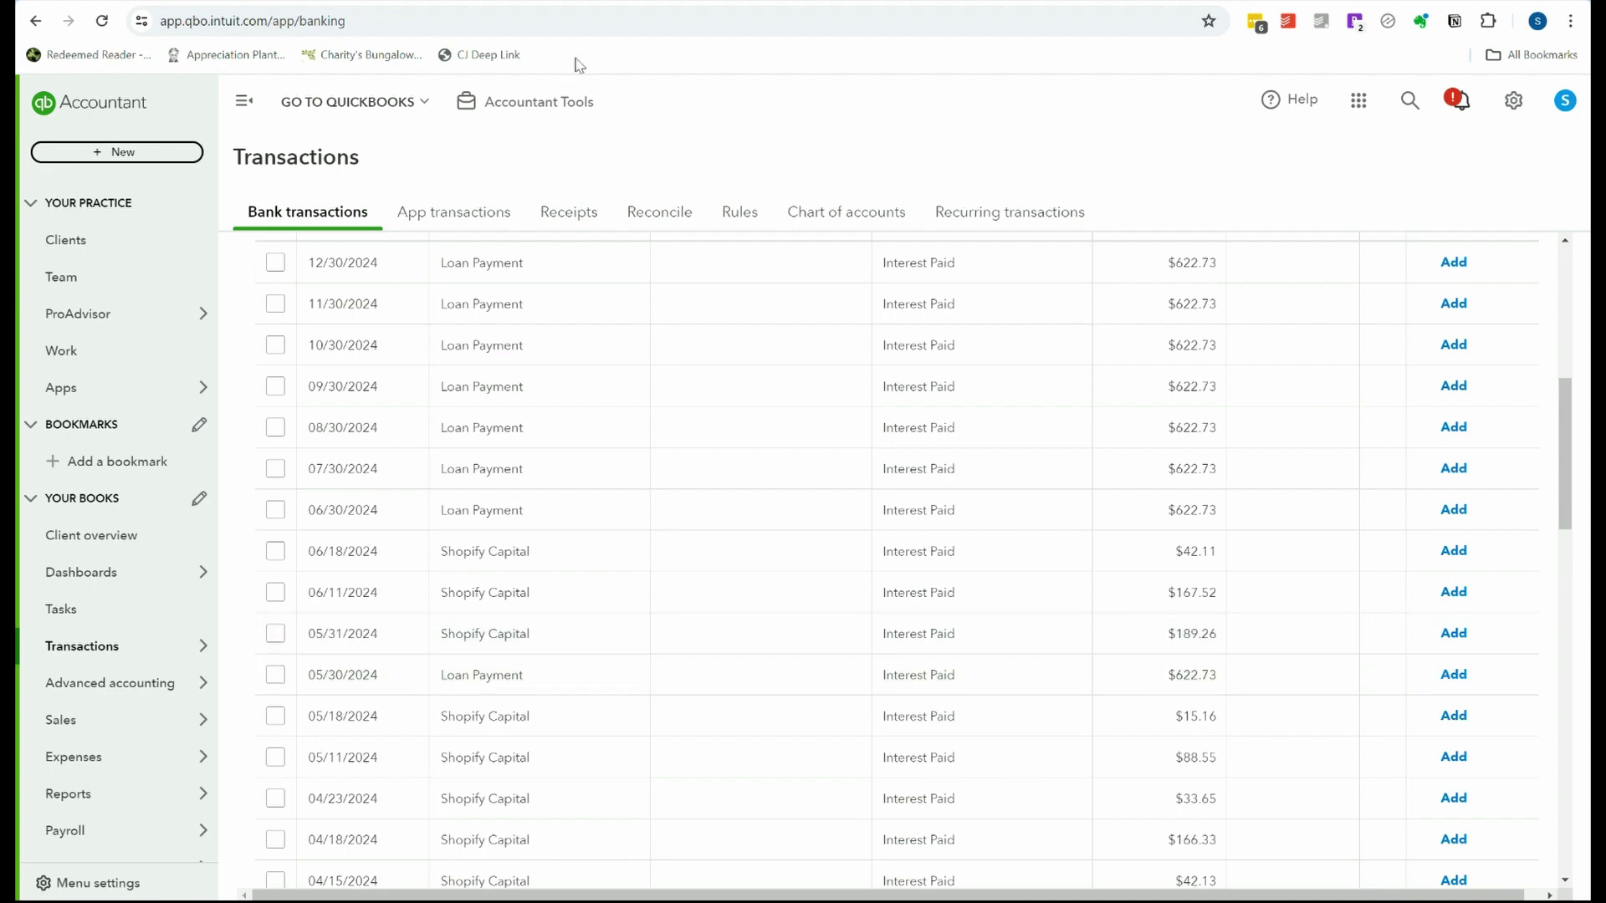
{"action": "key", "text": "ctrl+Tab"}
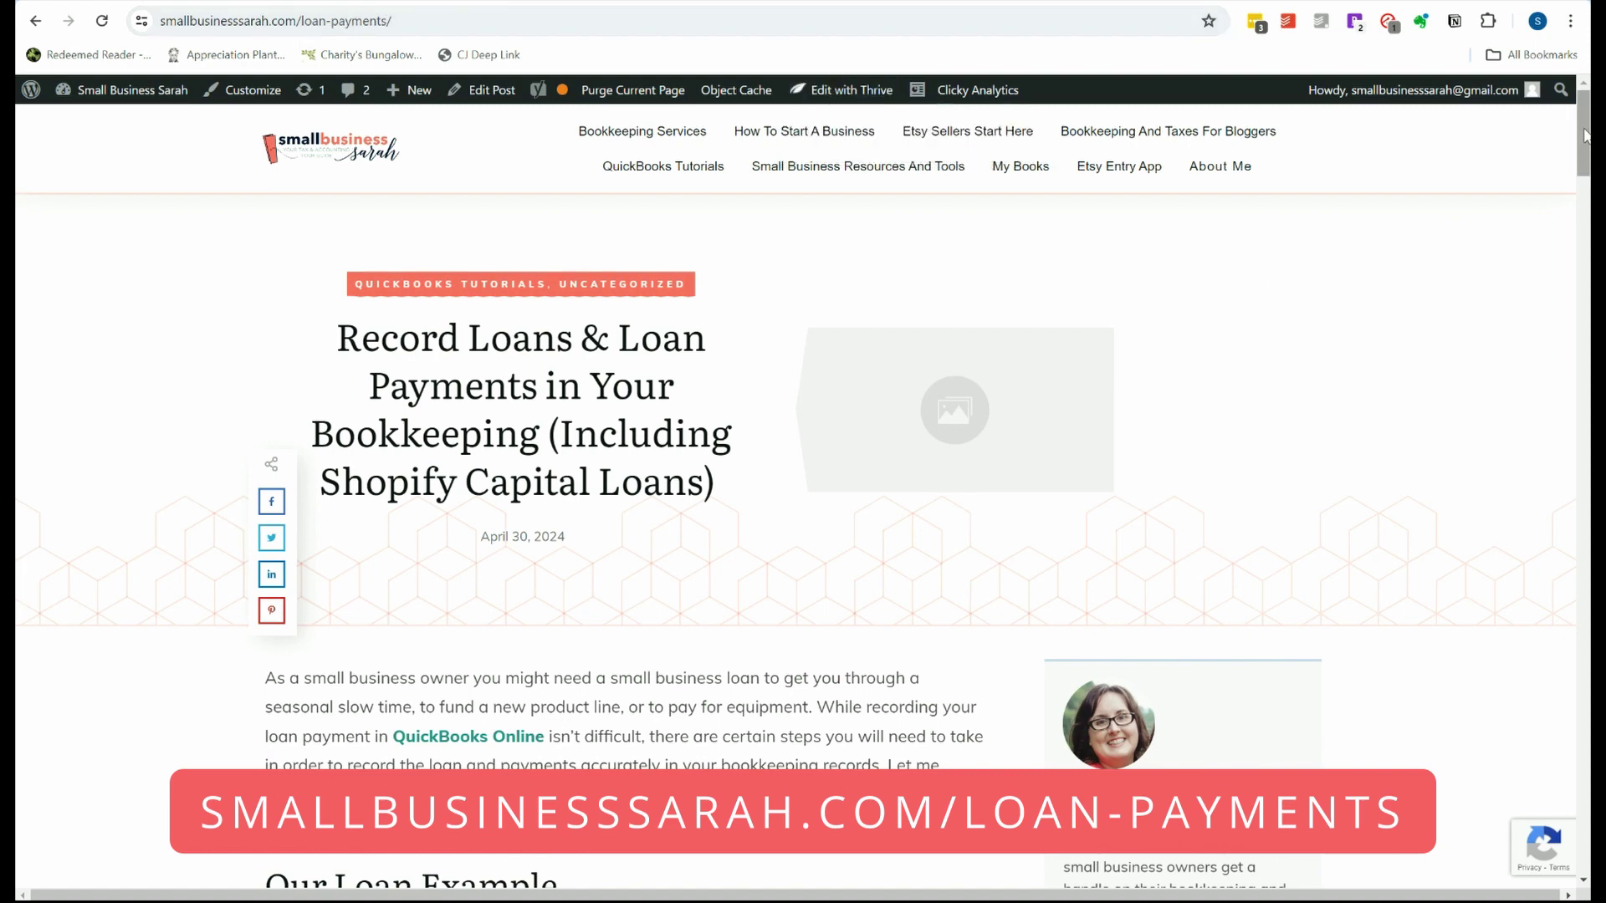
- Enter a 10000 loan amount, 24-month term and 3.5% interest rate in the Loan Calculator
{"action": "left_click_drag", "start_coordinate": [1584, 134], "coordinate": [1587, 230]}
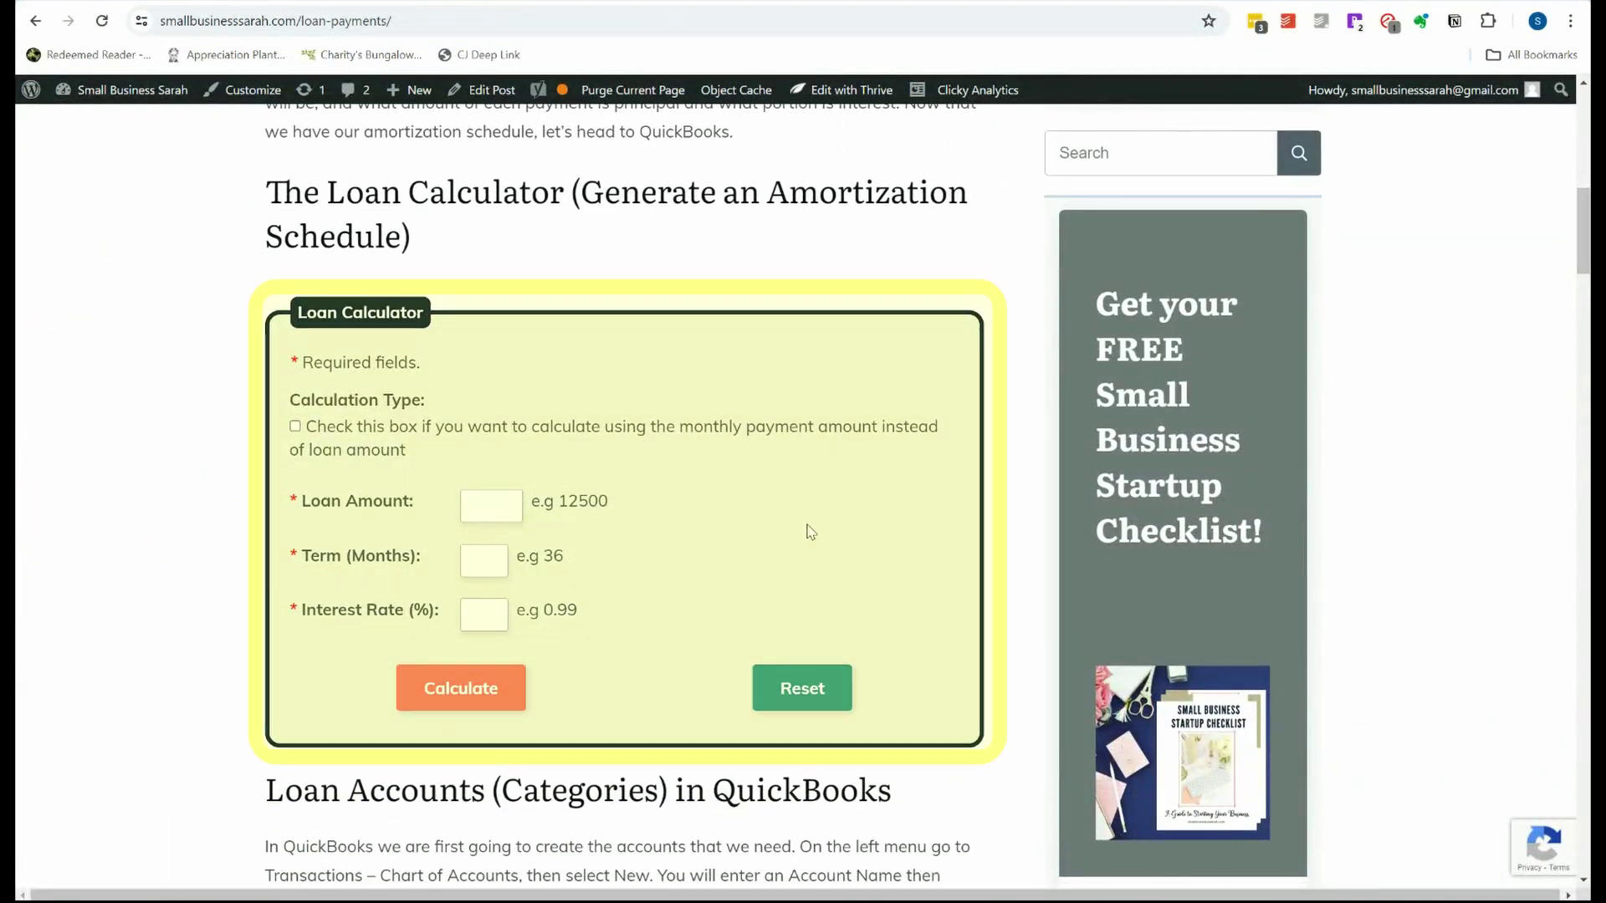
{"action": "left_click", "coordinate": [495, 507]}
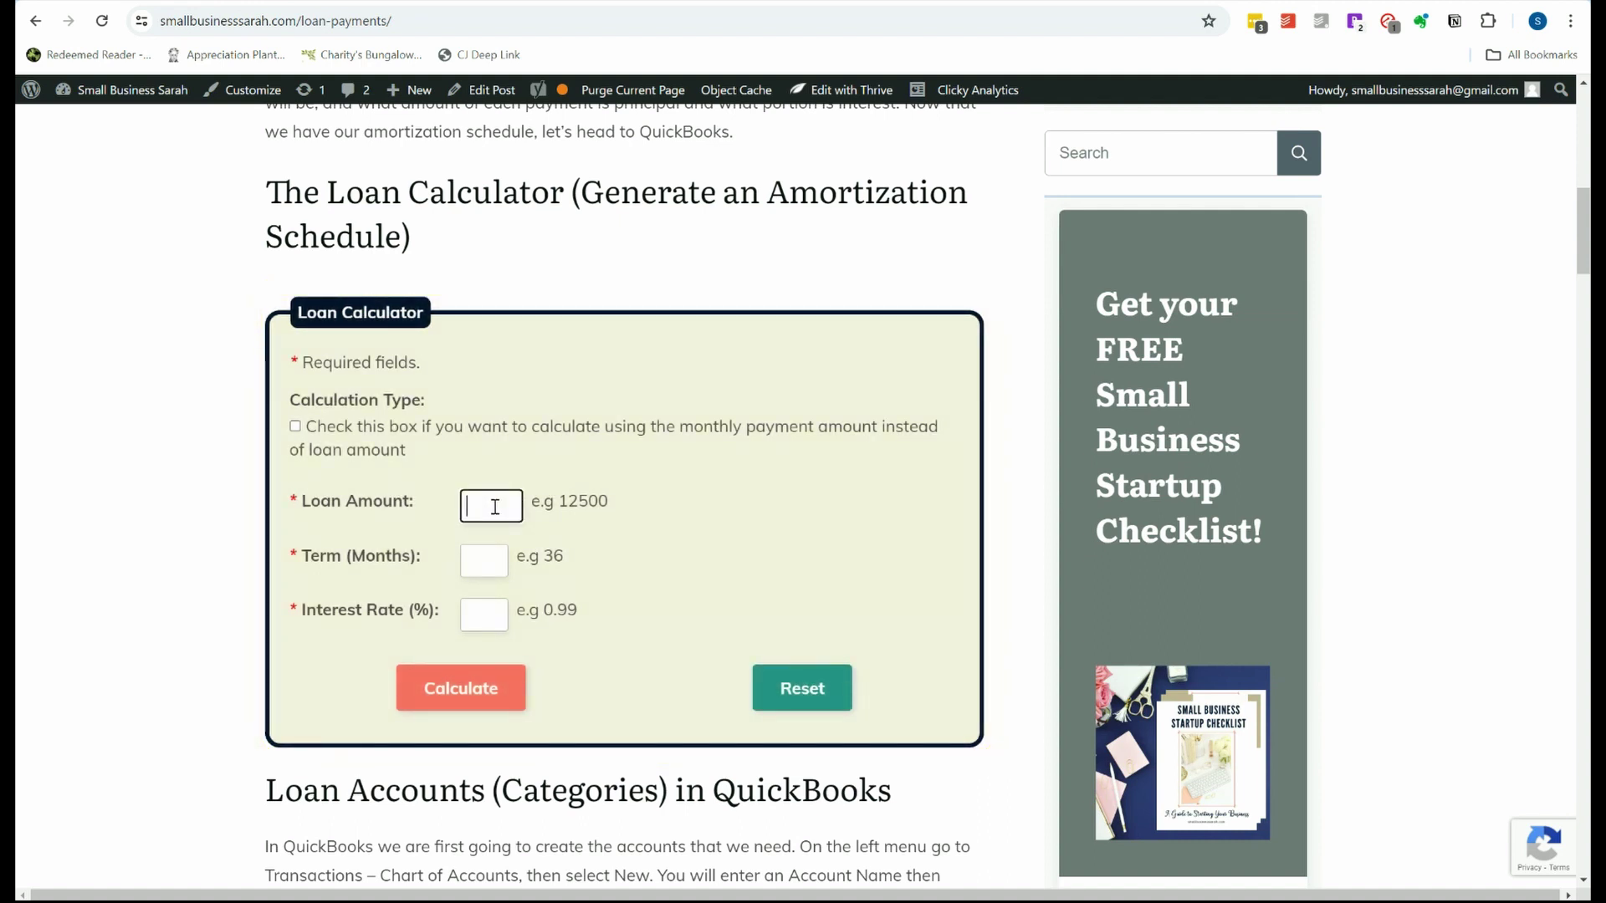
{"action": "type", "text": "10000"}
{"action": "key", "text": "Tab"}
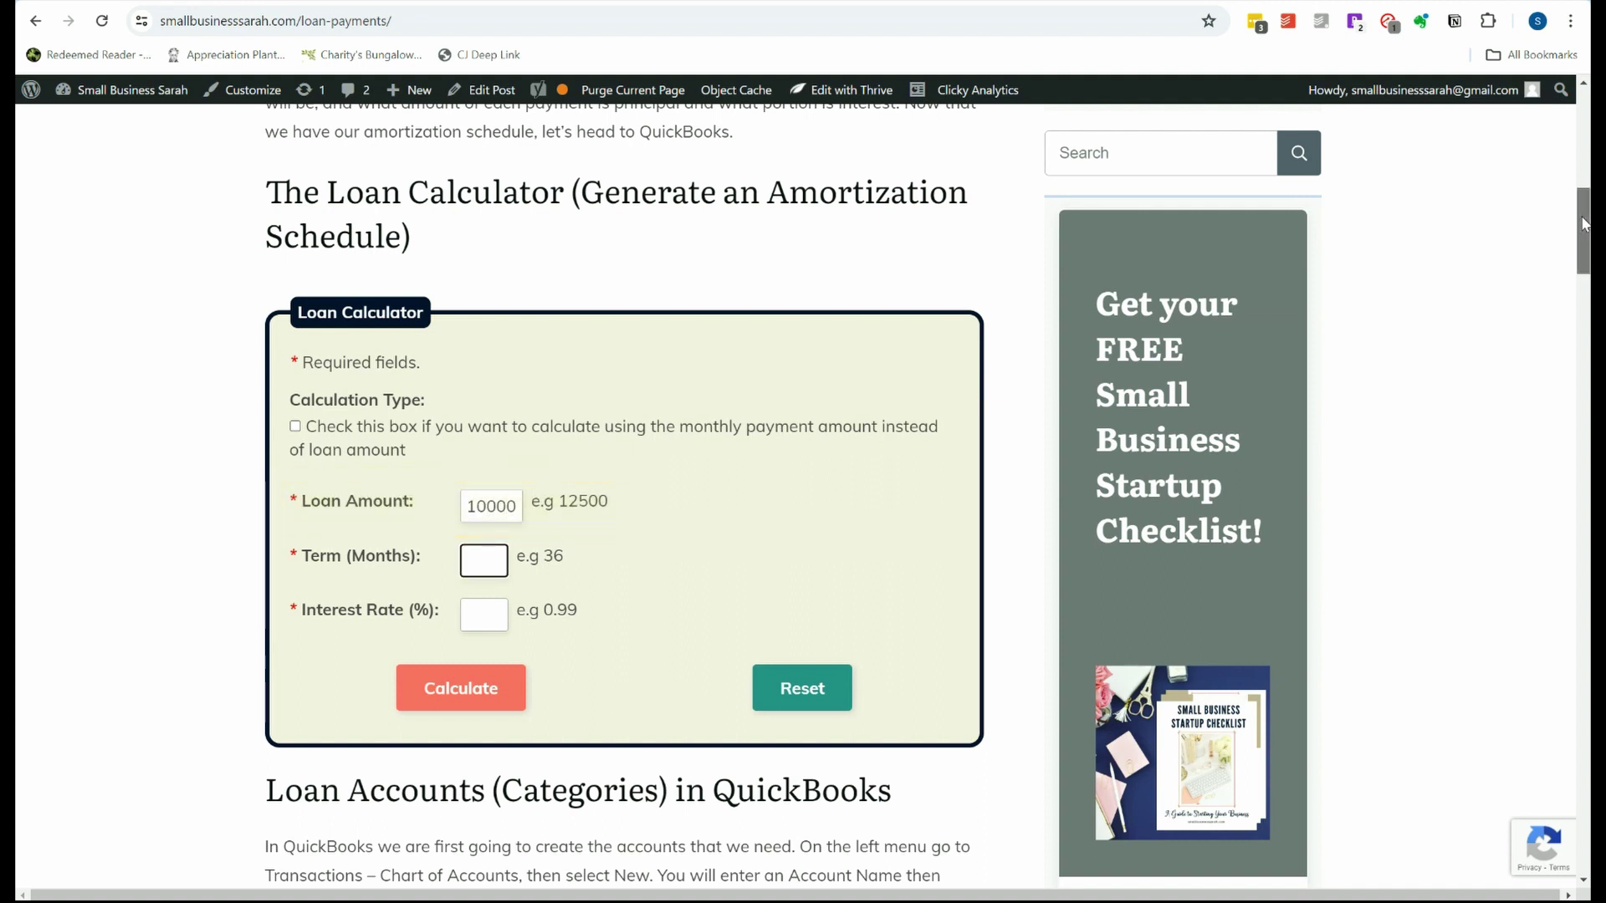
{"action": "scroll", "coordinate": [1584, 223], "scroll_direction": "up", "scroll_amount": 1}
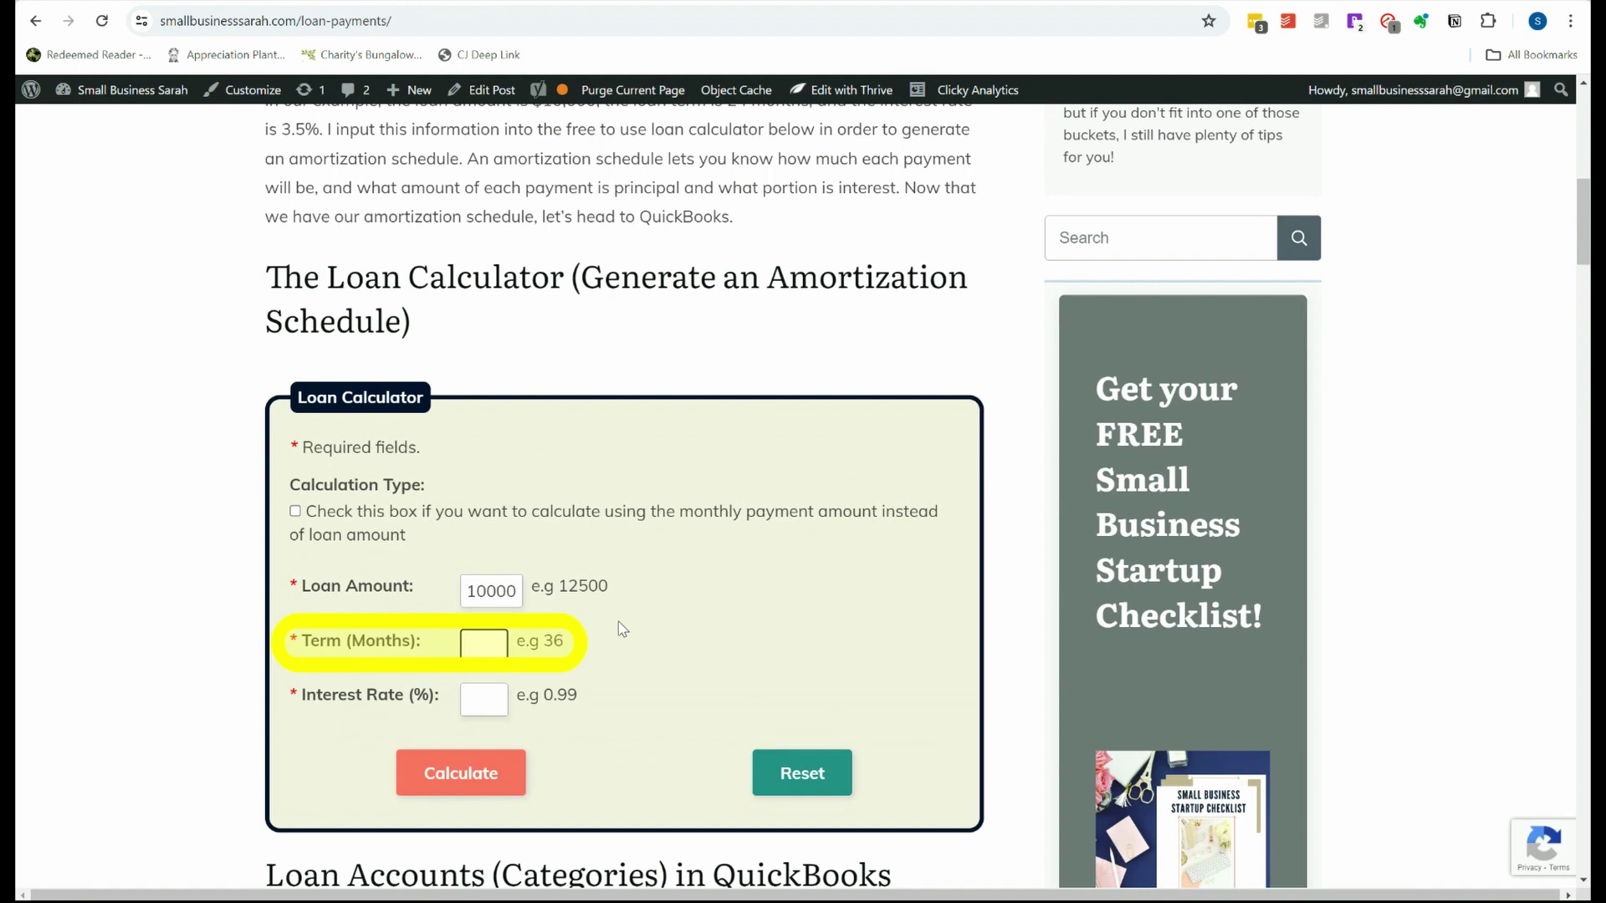
{"action": "type", "text": "24"}
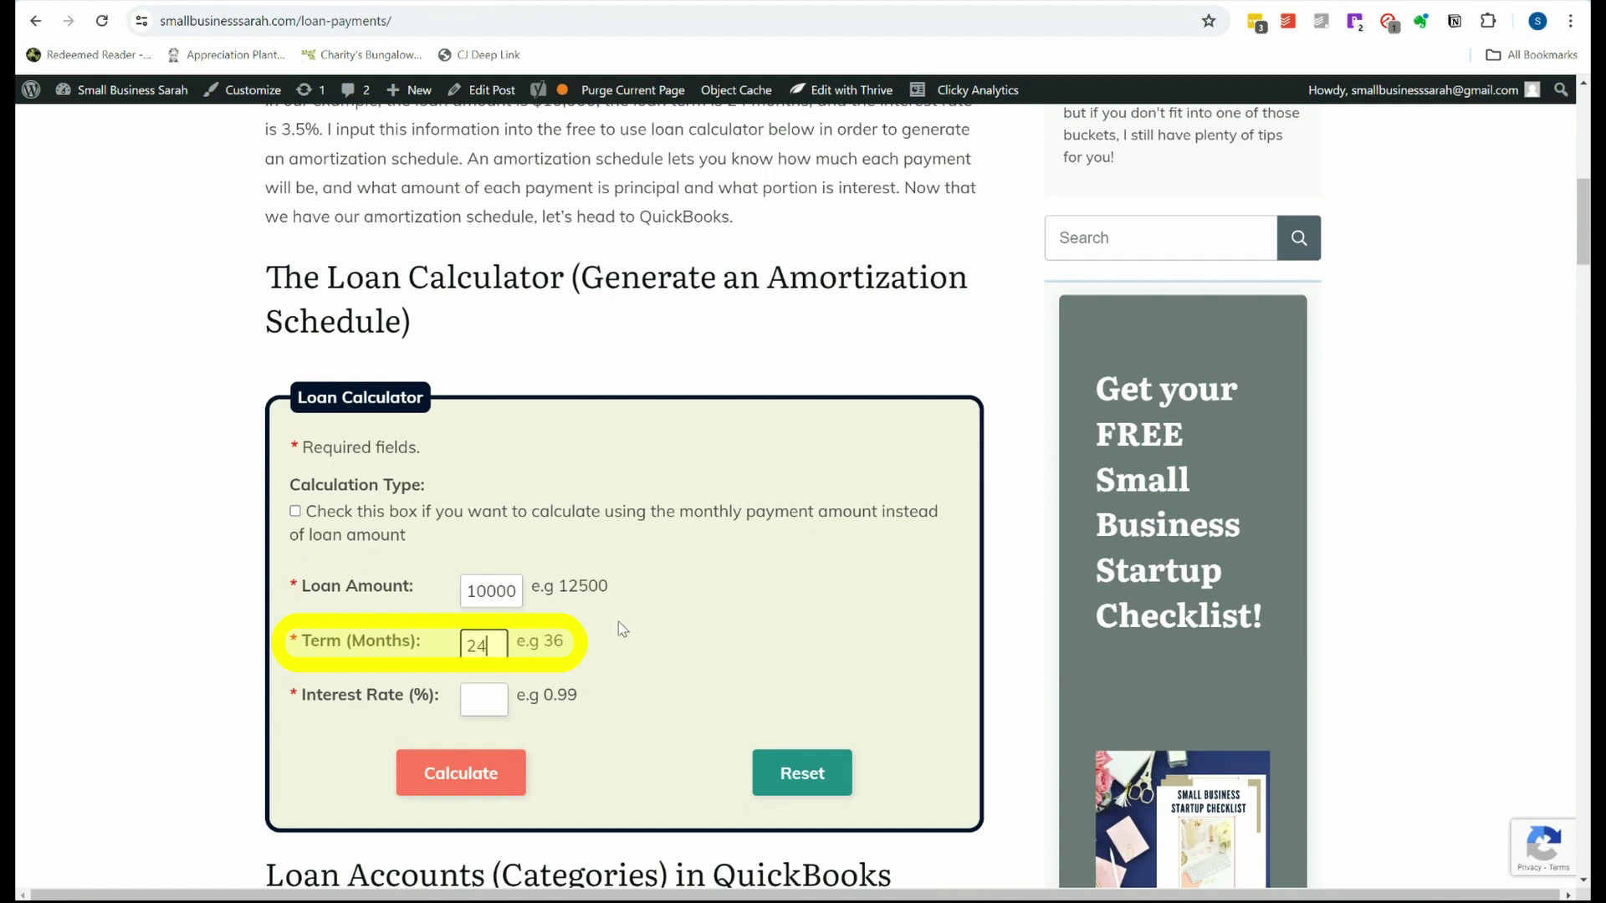
{"action": "left_click", "coordinate": [486, 700]}
{"action": "type", "text": "3."}
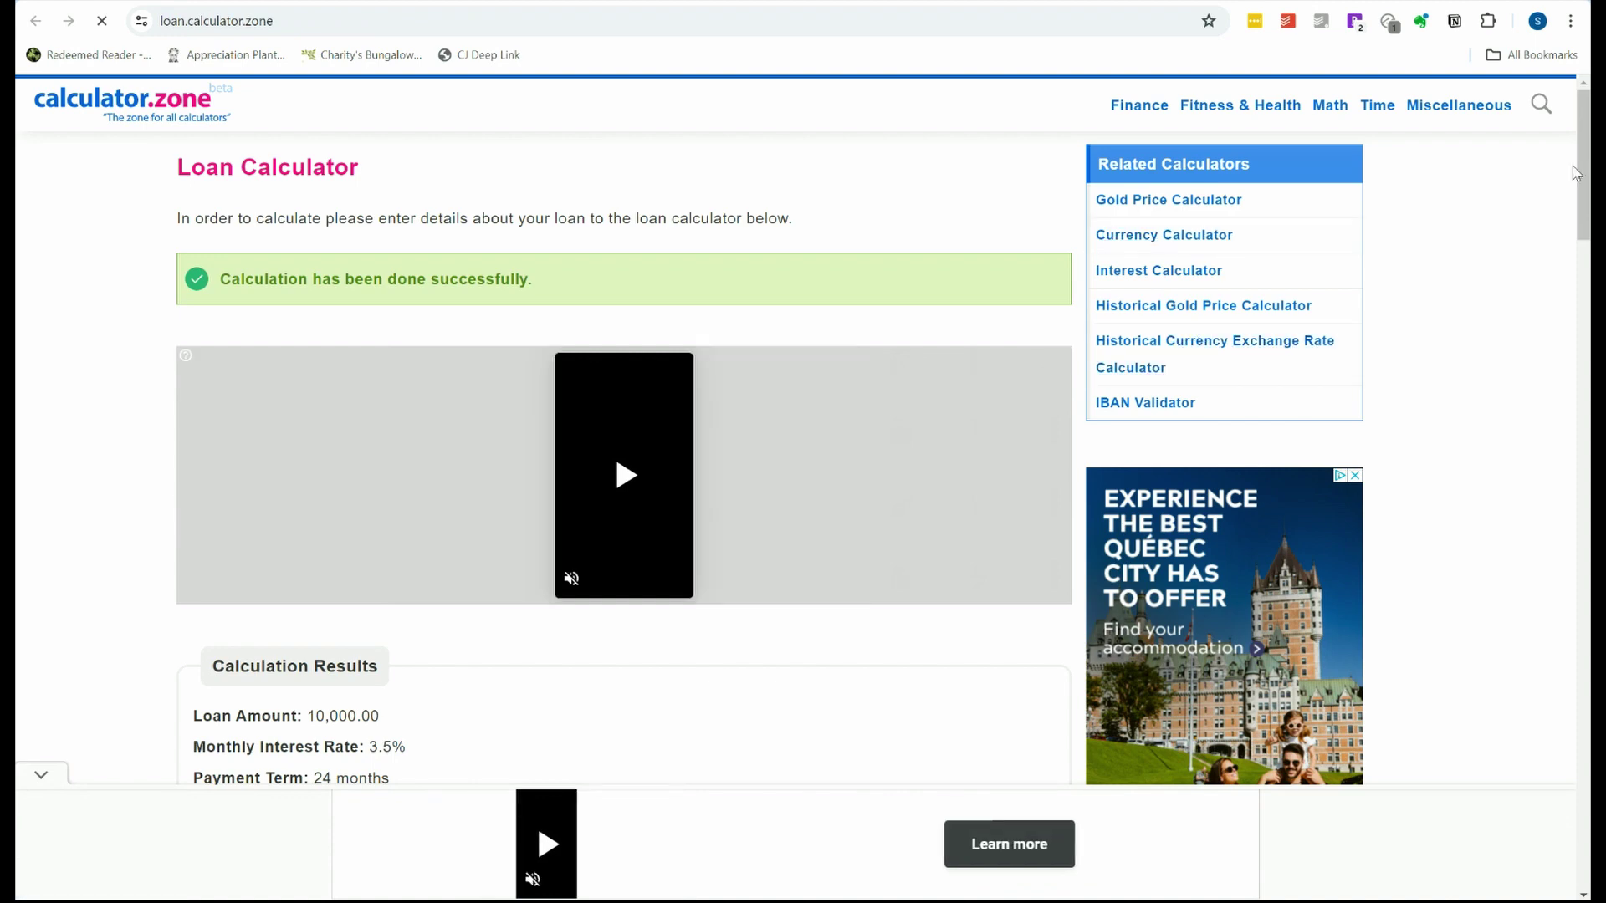
- Review the amortization table's 622.73 payments, then return to QuickBooks bank transactions
{"action": "left_click_drag", "start_coordinate": [1584, 168], "coordinate": [1588, 313]}
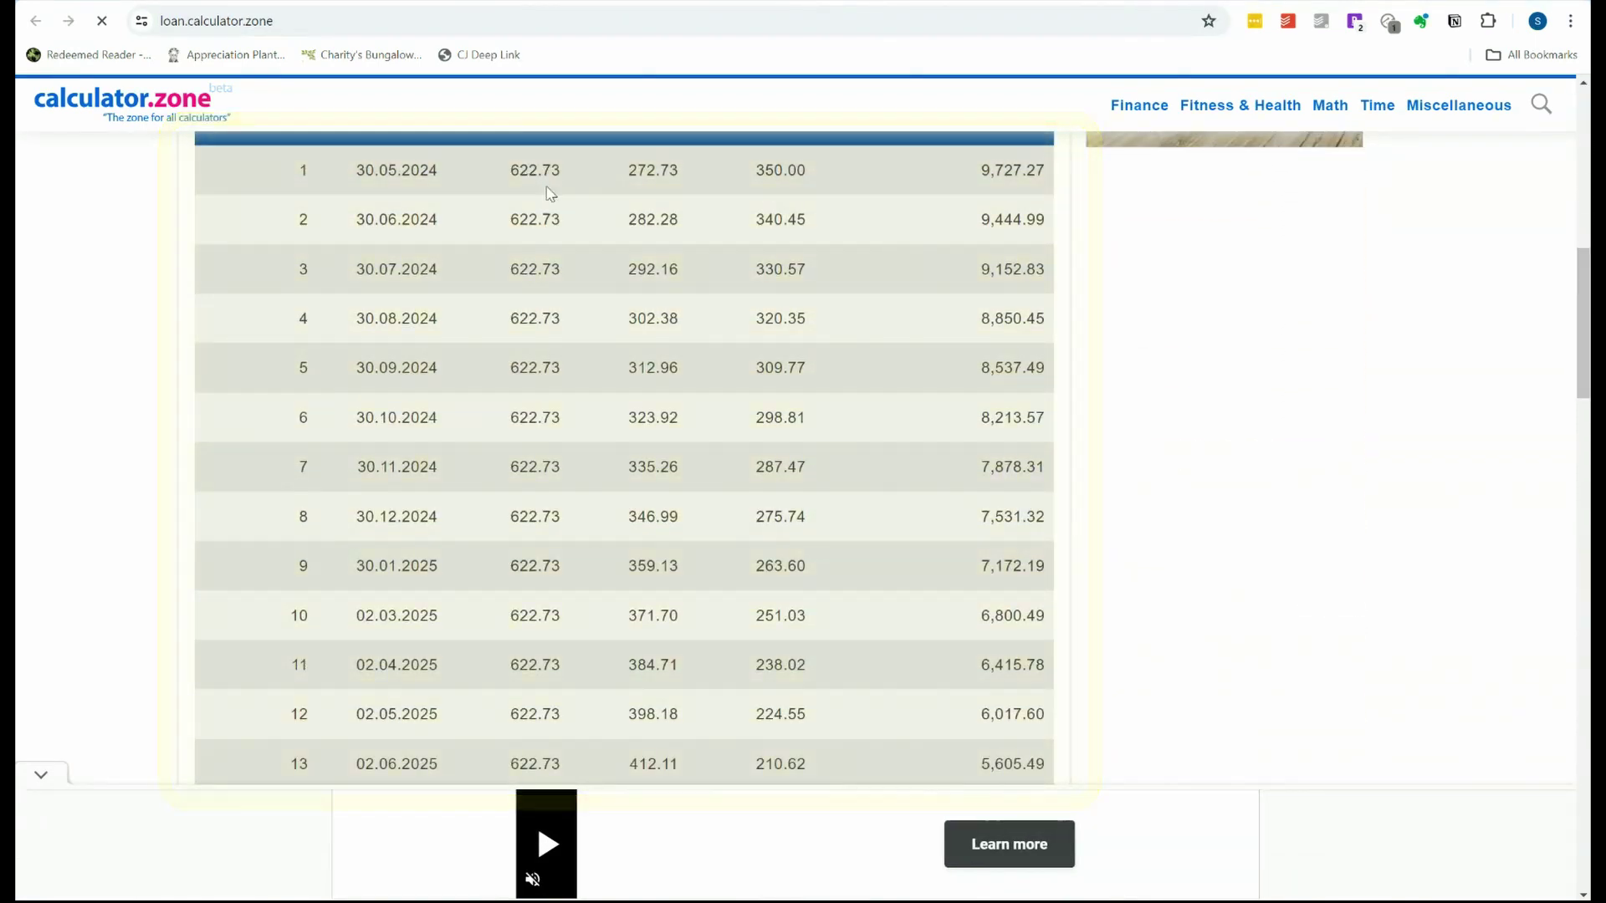
{"action": "left_click_drag", "start_coordinate": [1581, 268], "coordinate": [1581, 261]}
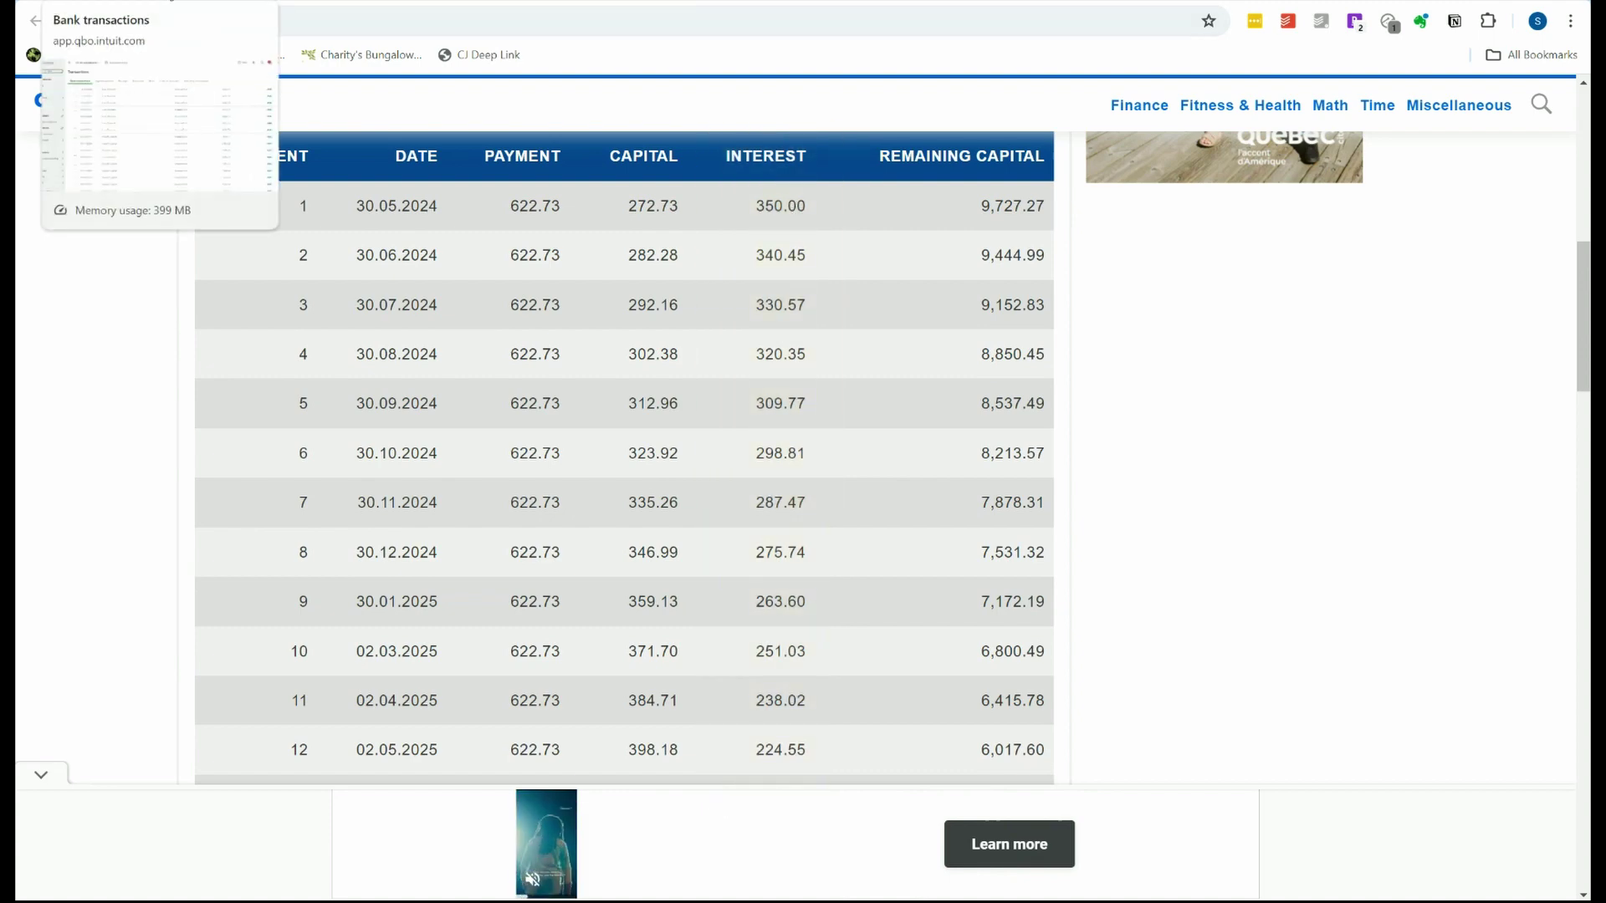
{"action": "left_click", "coordinate": [117, 2]}
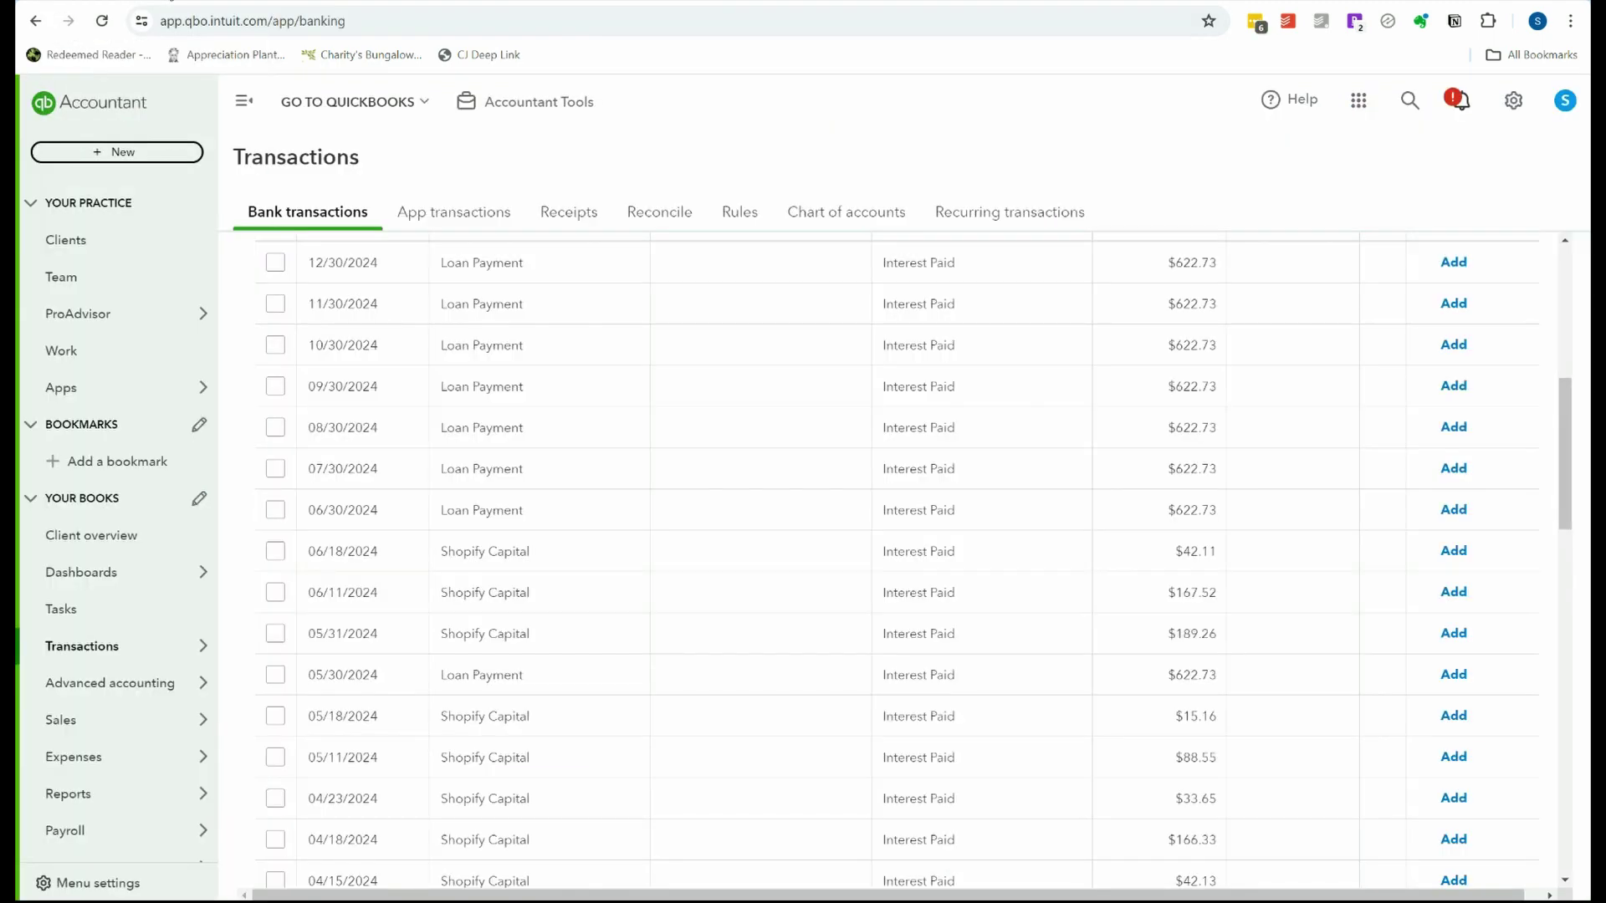
- Split the 05/30/2024 $622.73 Loan Payment into 350.00 Interest Paid and 272.73 Loan Payble
{"action": "left_click", "coordinate": [1253, 683]}
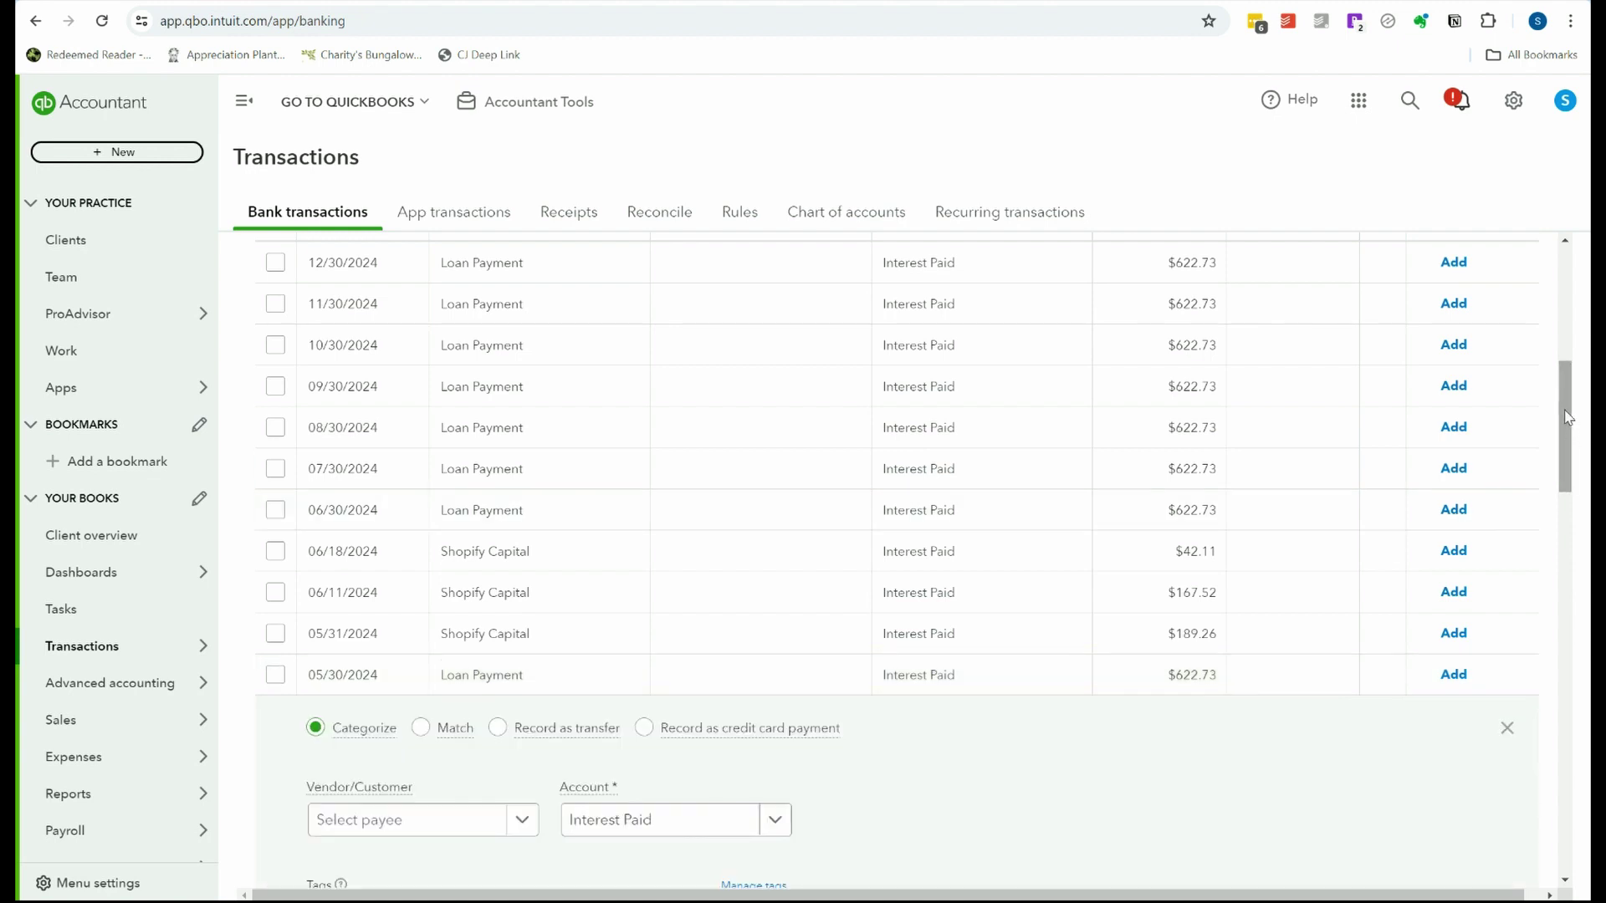
{"action": "left_click_drag", "start_coordinate": [1568, 418], "coordinate": [1571, 473]}
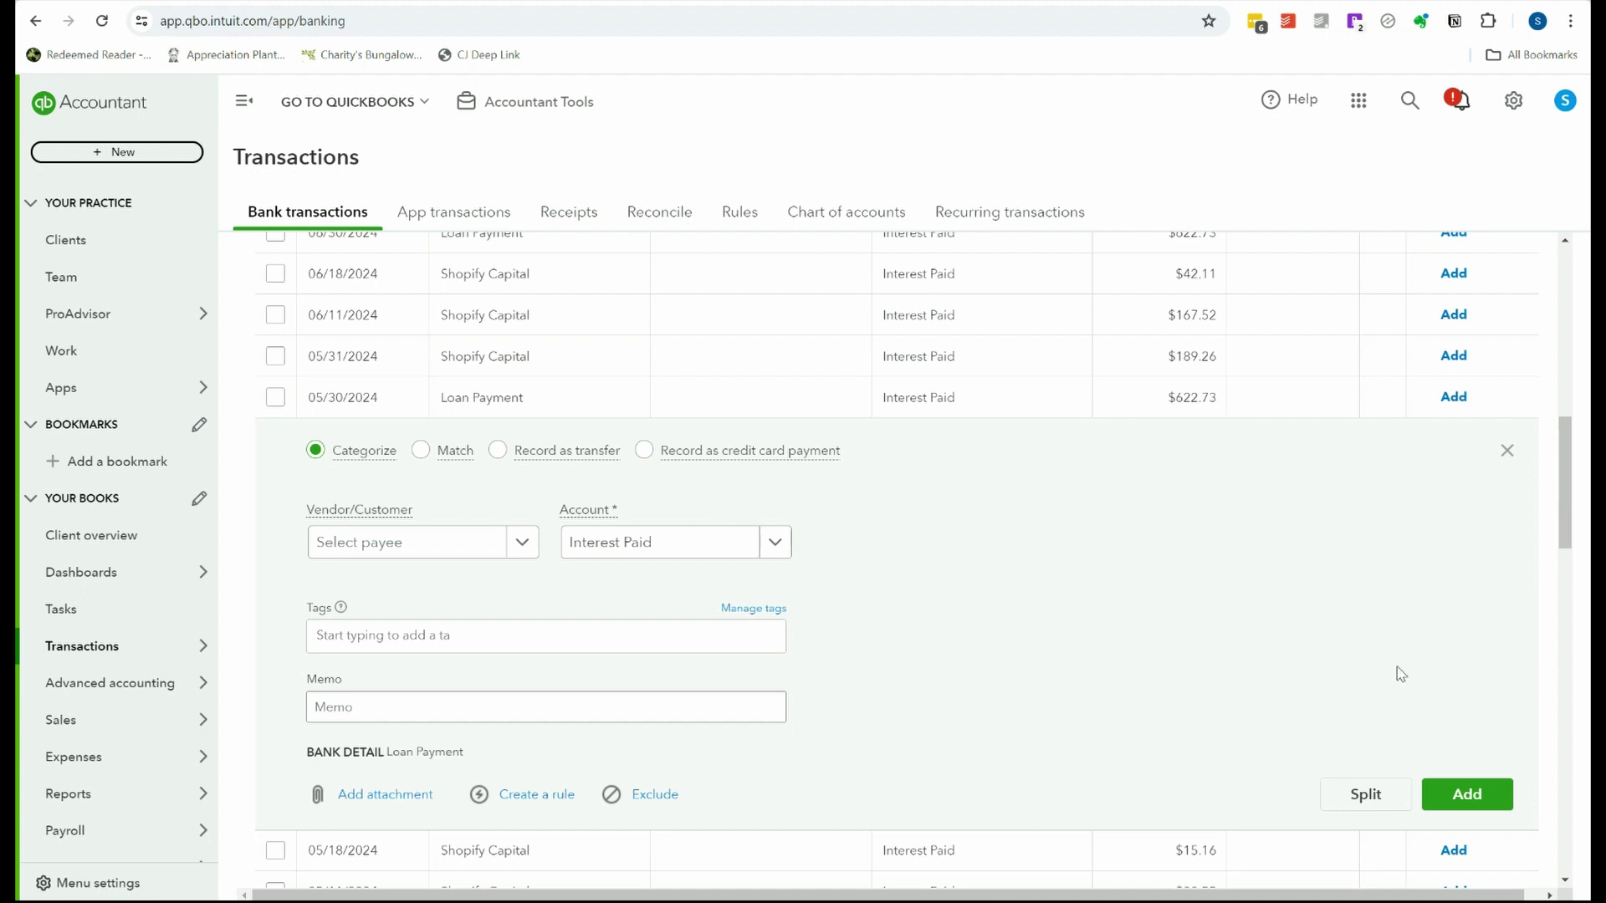
{"action": "left_click", "coordinate": [1364, 797]}
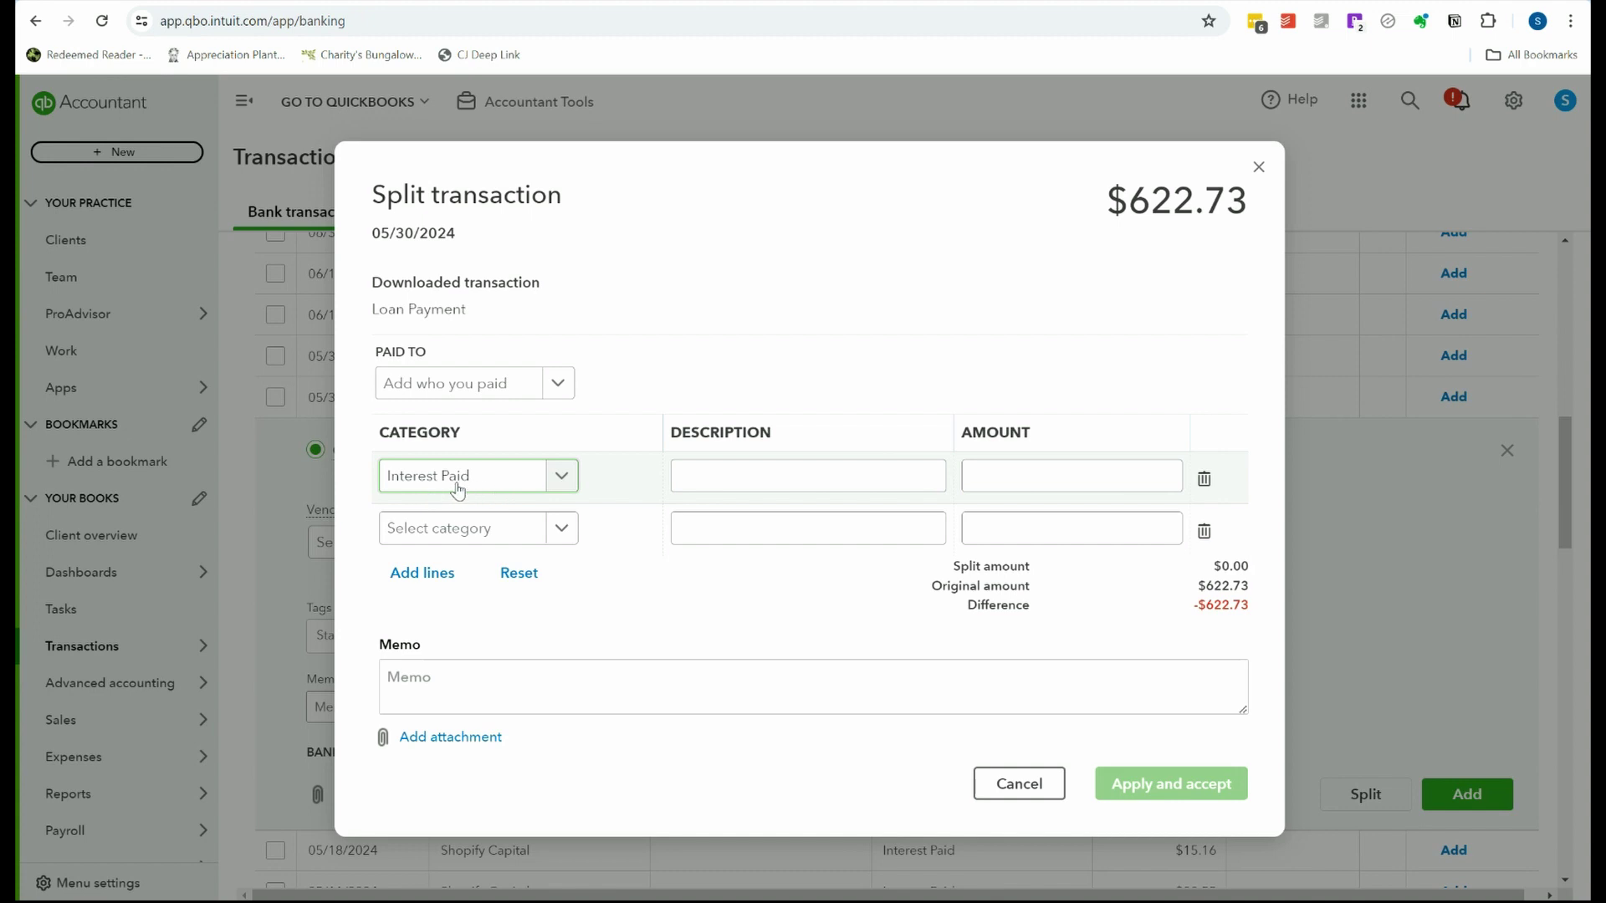
{"action": "left_click", "coordinate": [1040, 475]}
{"action": "type", "text": "350"}
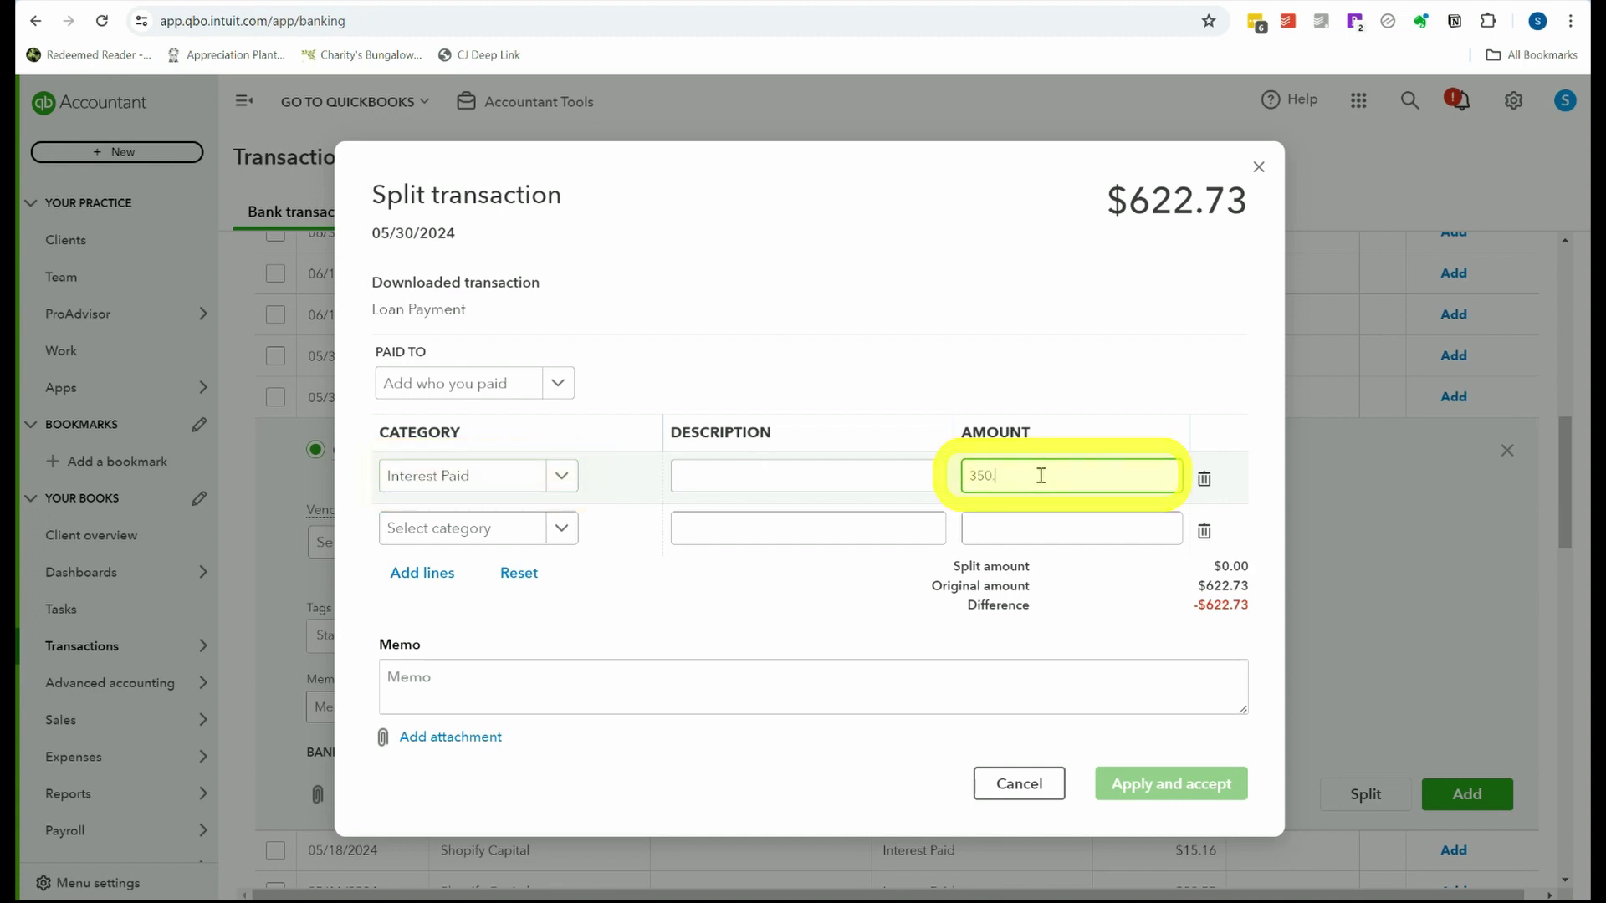
{"action": "left_click", "coordinate": [459, 539]}
{"action": "type", "text": "loan"}
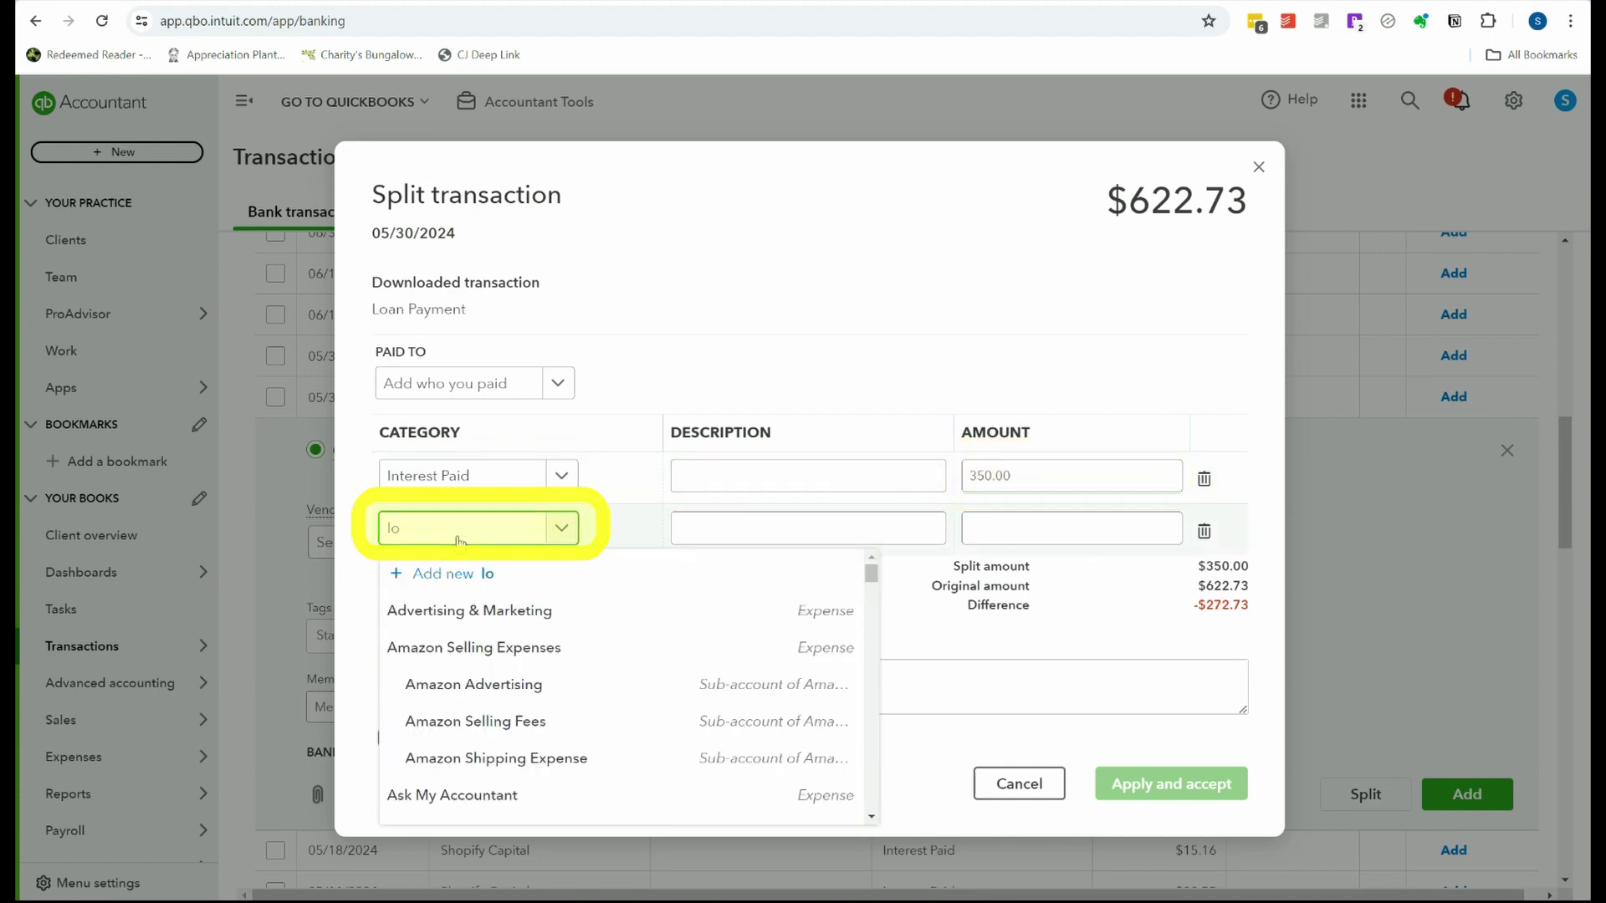
{"action": "left_click", "coordinate": [440, 619]}
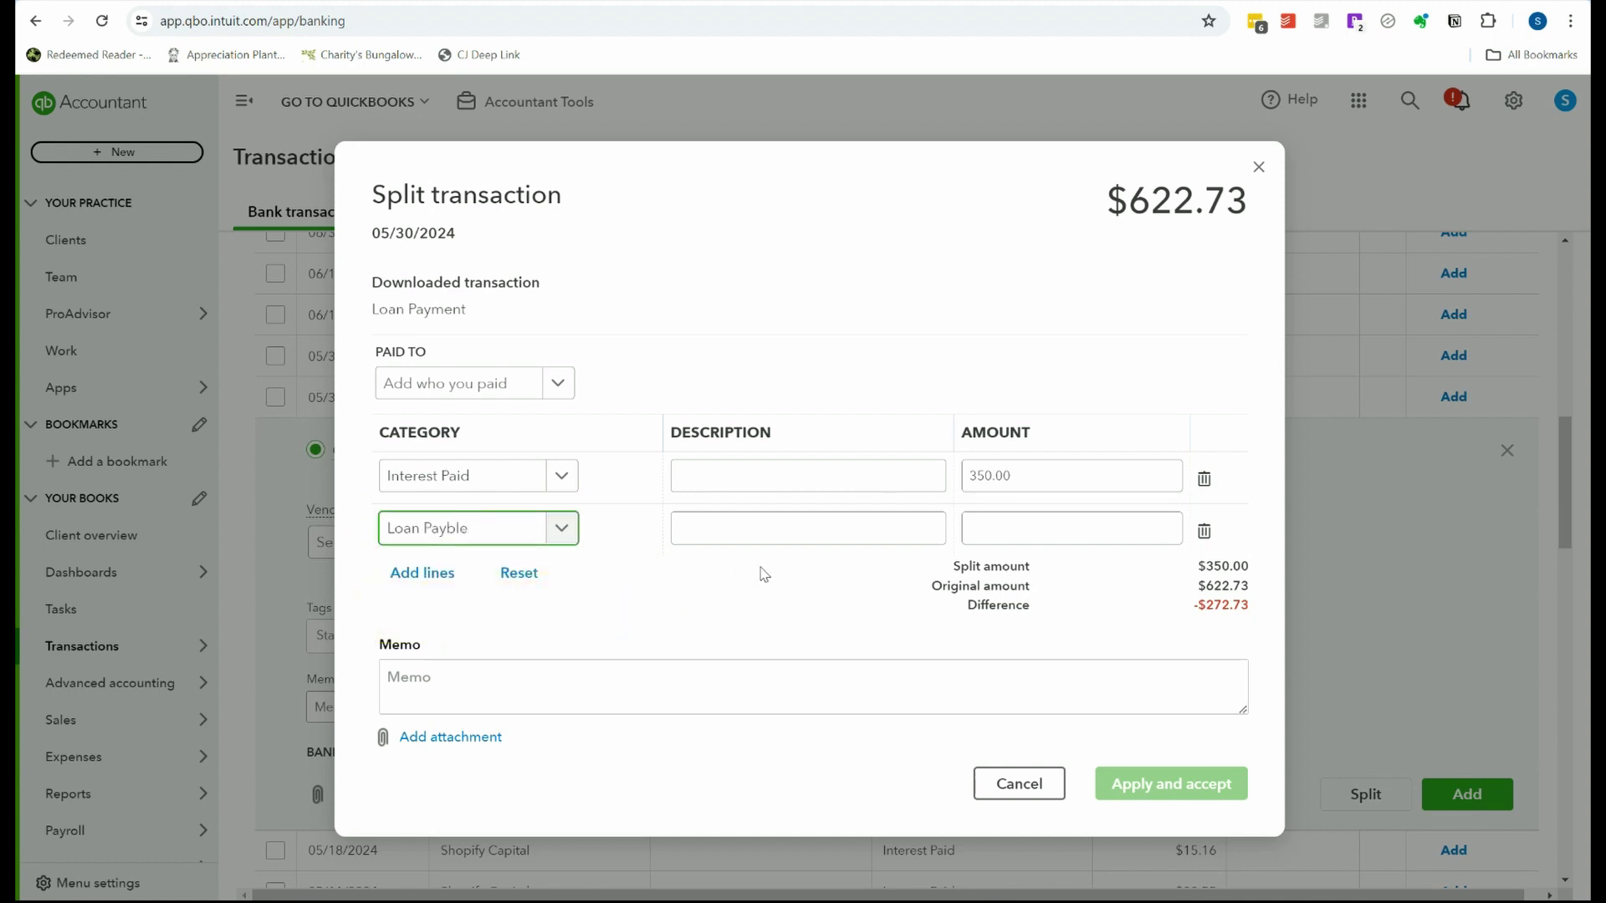
{"action": "left_click", "coordinate": [1042, 528]}
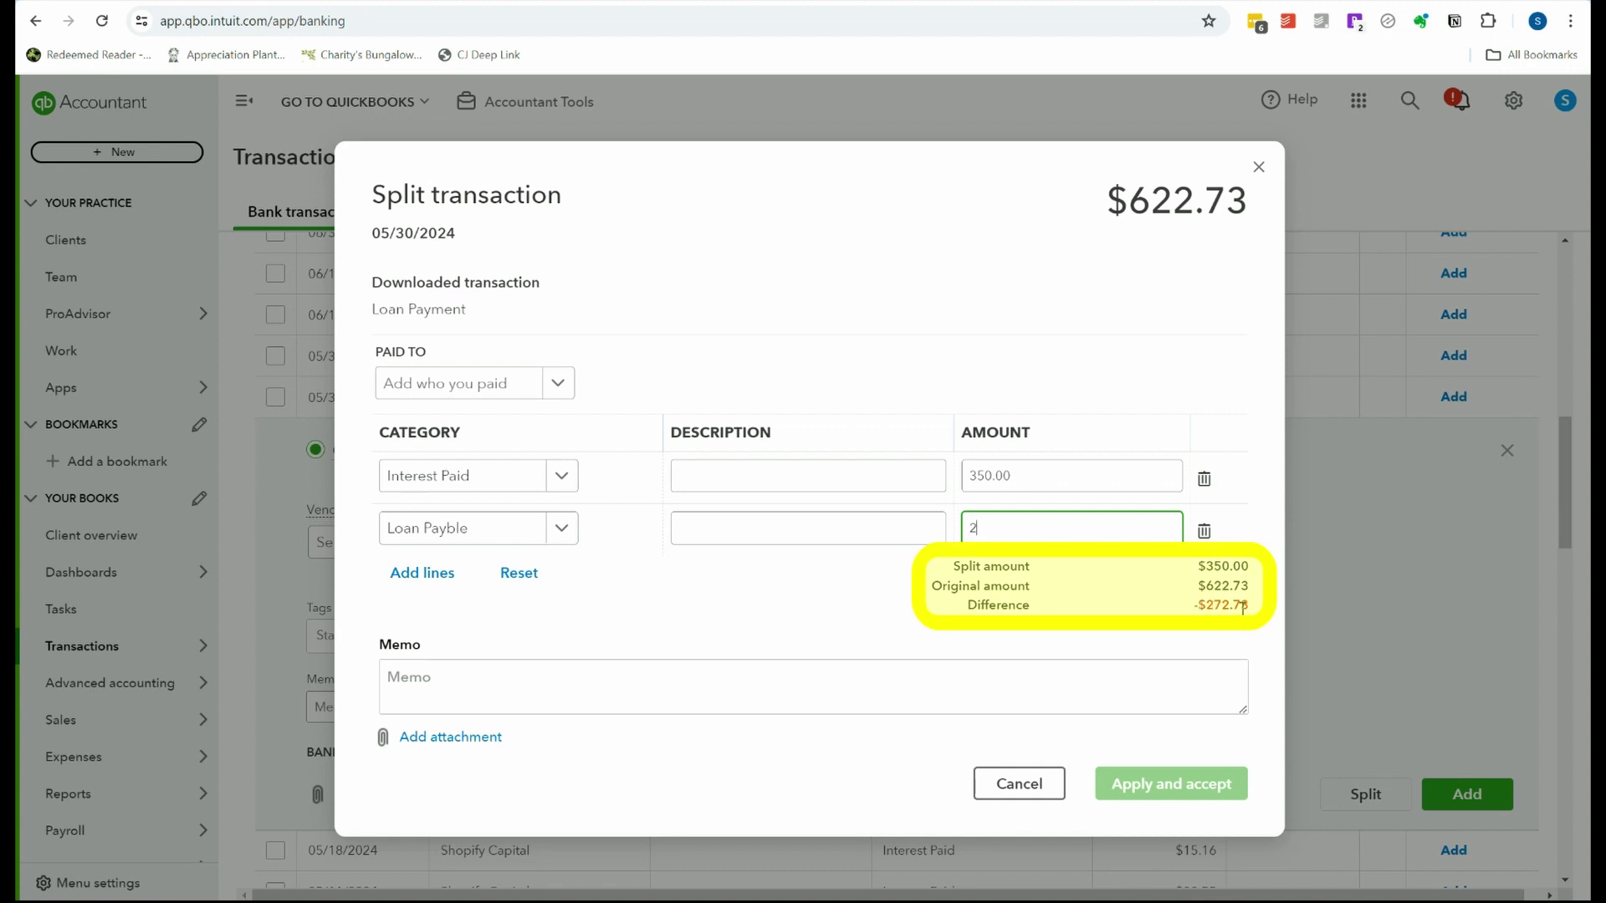
{"action": "type", "text": "272.73"}
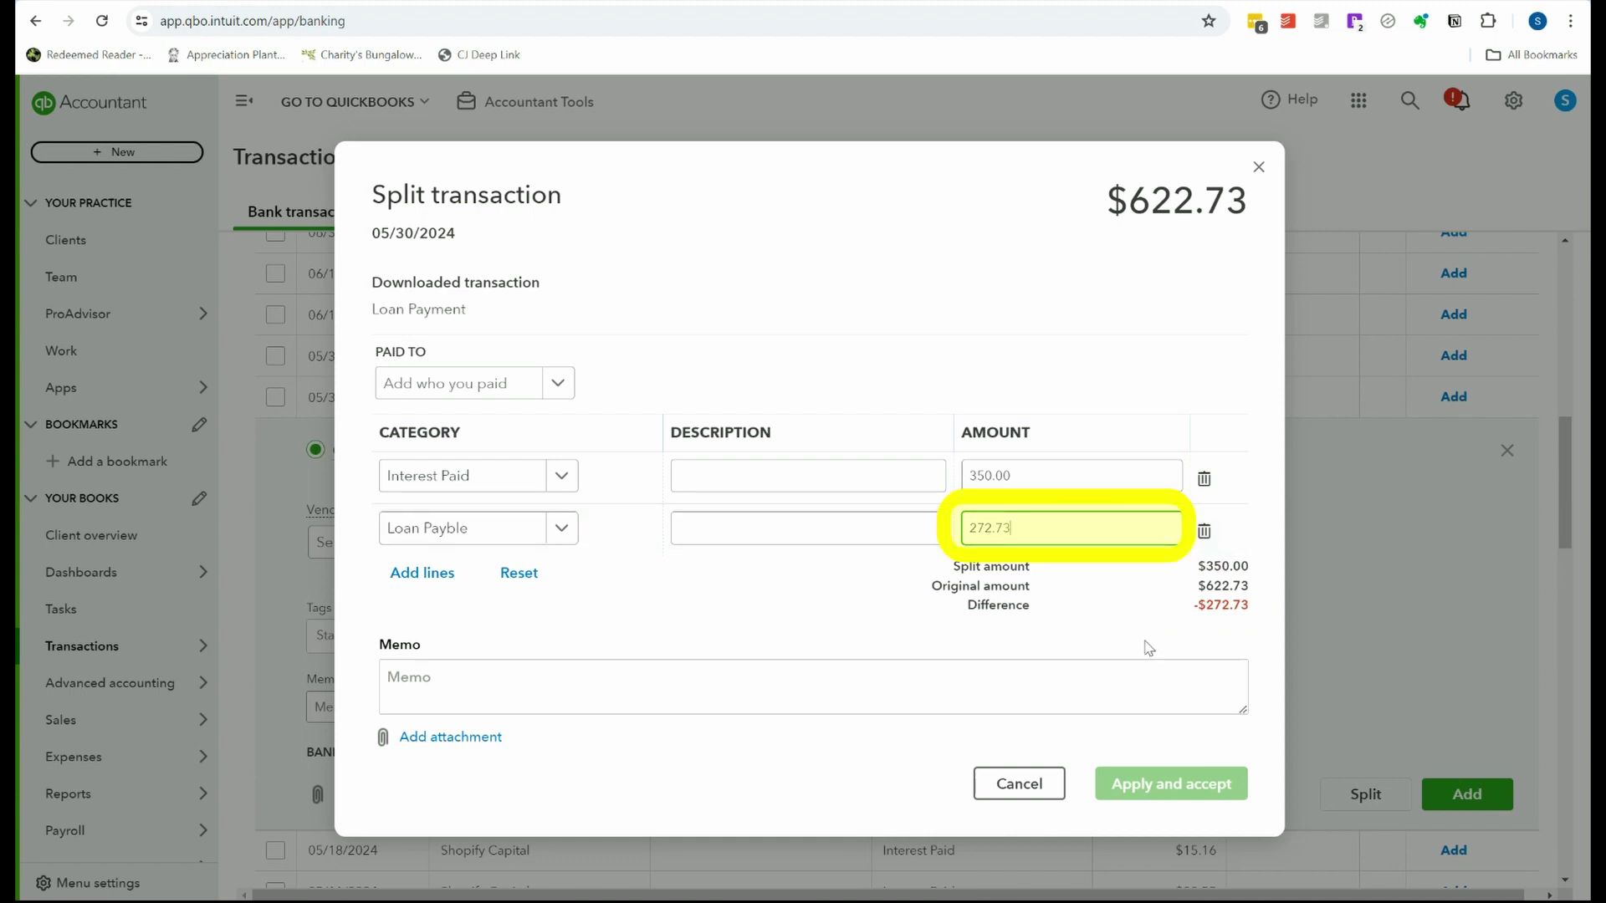
{"action": "left_click", "coordinate": [1100, 483]}
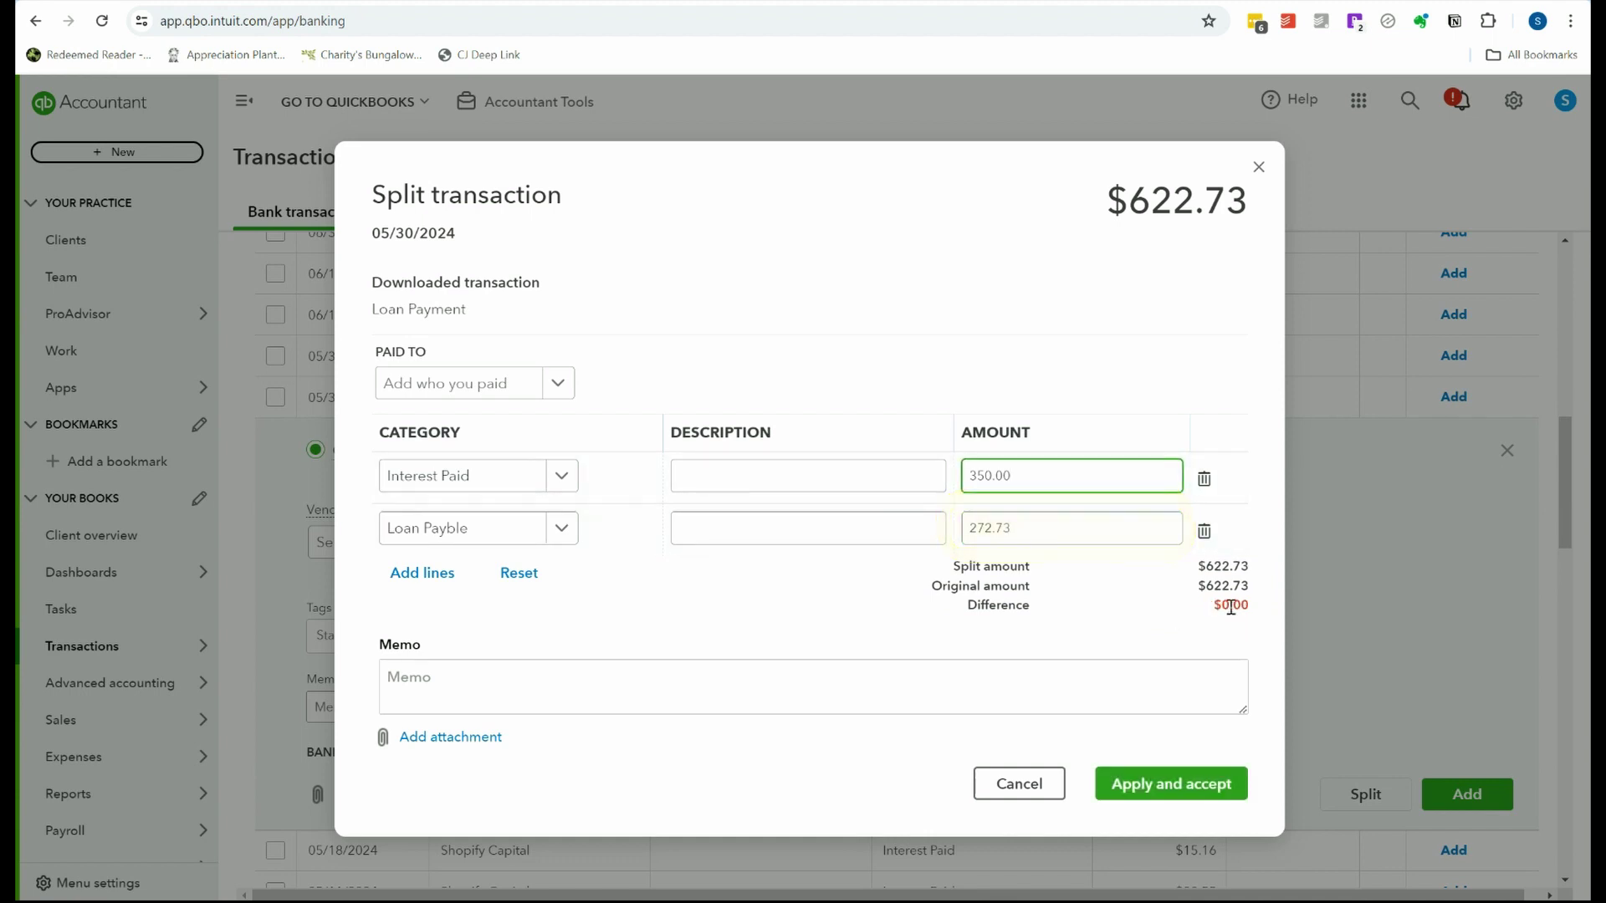
{"action": "left_click", "coordinate": [1169, 786]}
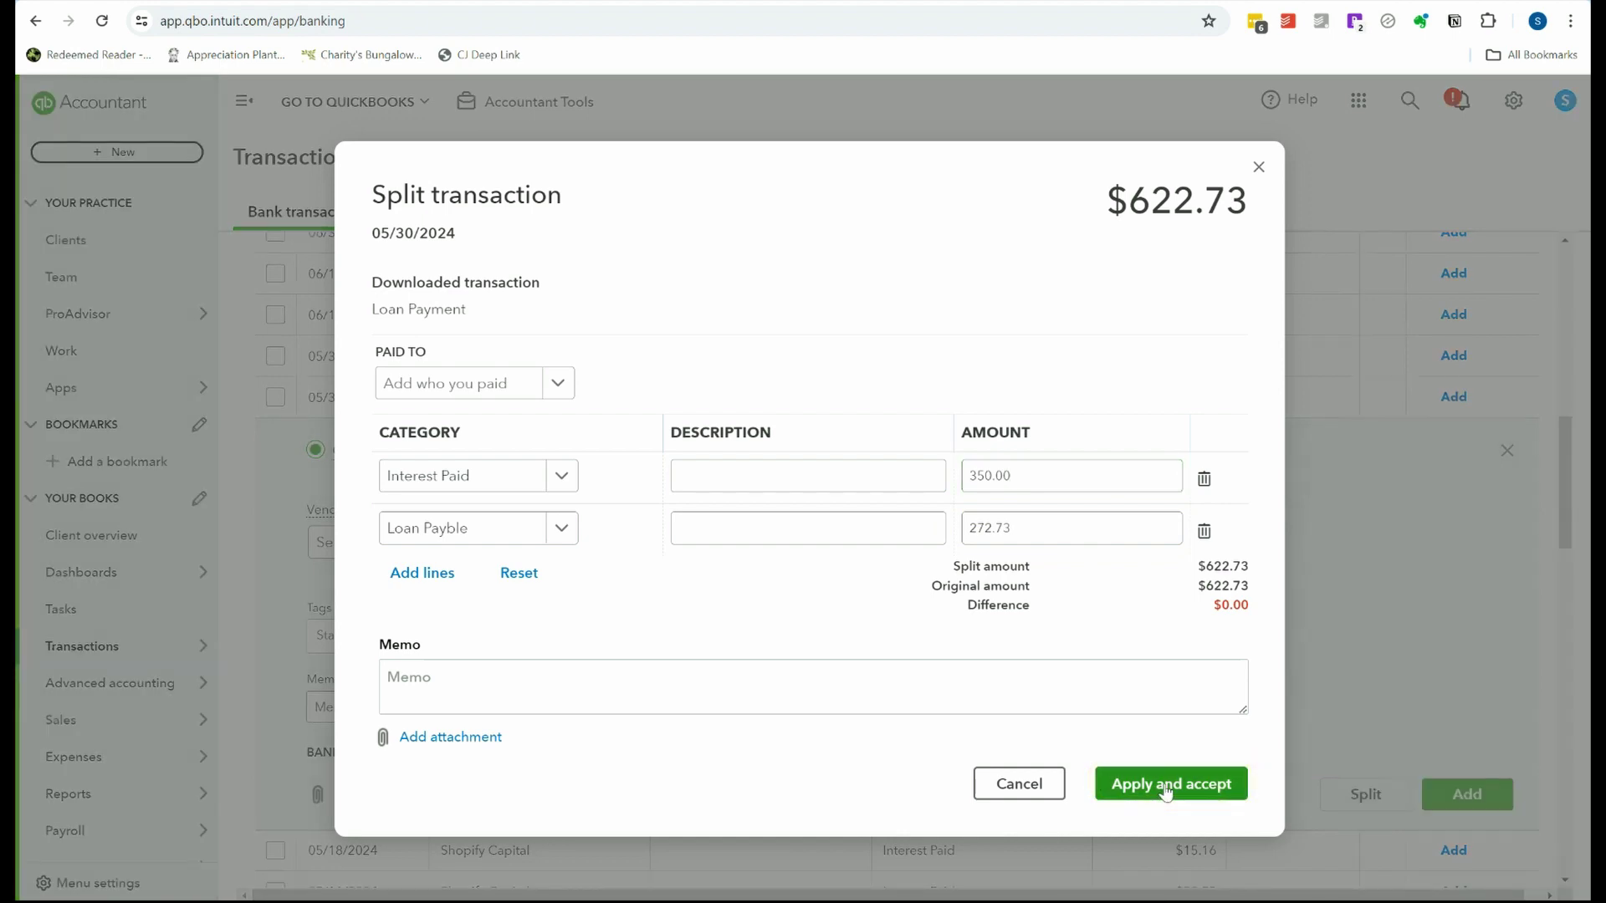
- Split the 06/30 Loan Payment into 340.45 interest and 282.28 Loan Payble
{"action": "scroll", "coordinate": [1571, 495], "scroll_direction": "up", "scroll_amount": 2}
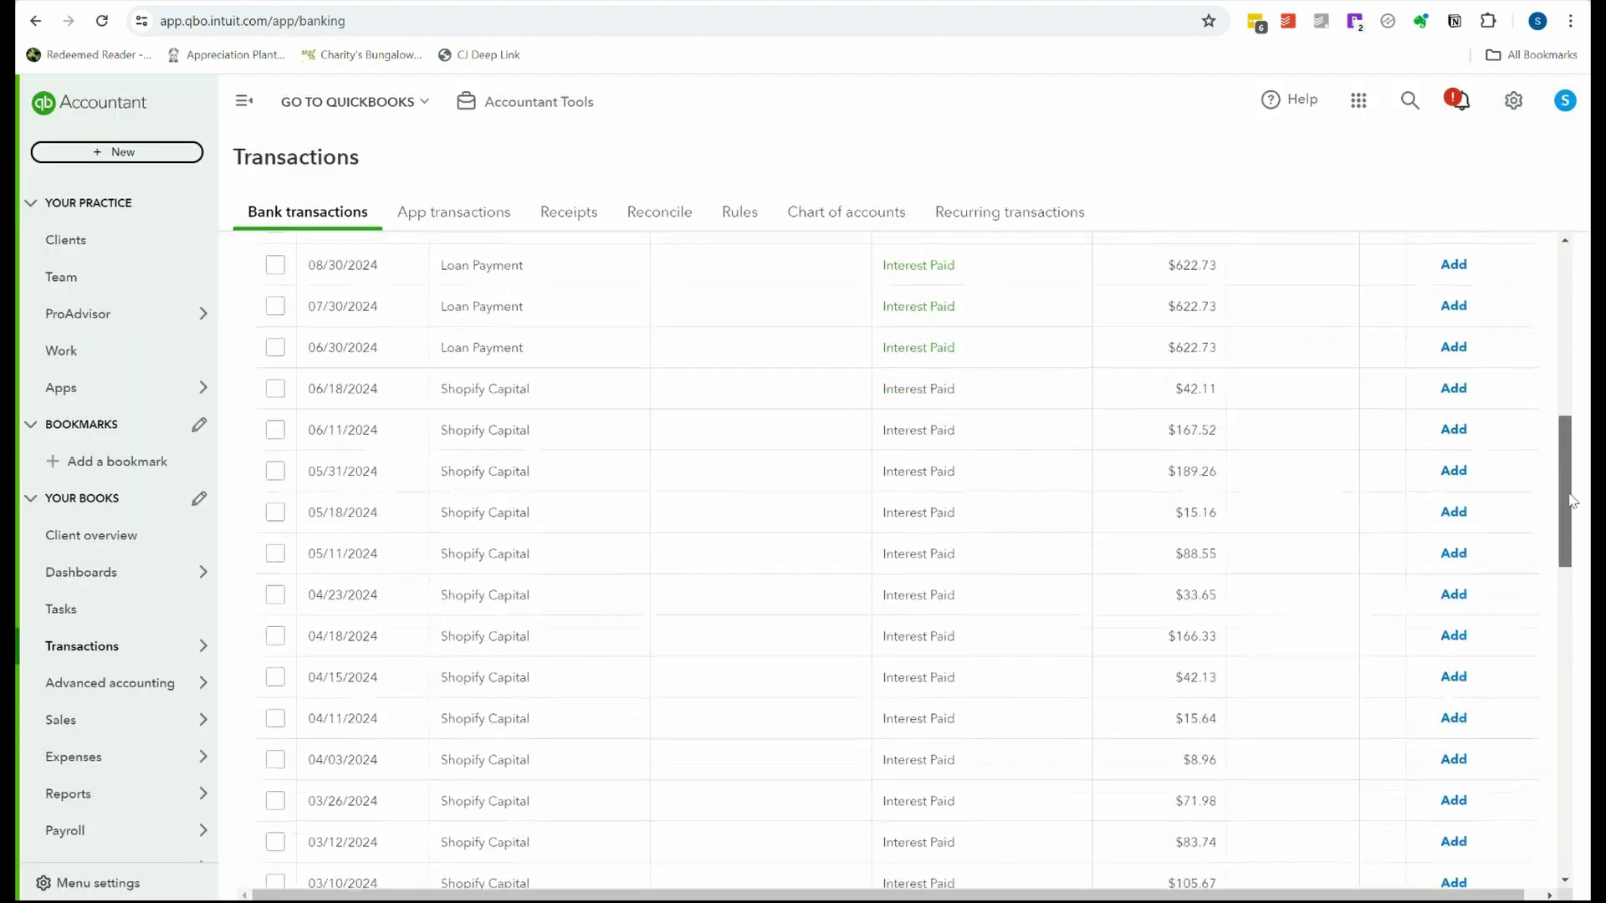
{"action": "left_click_drag", "start_coordinate": [1571, 495], "coordinate": [1580, 429]}
{"action": "left_click", "coordinate": [1270, 675]}
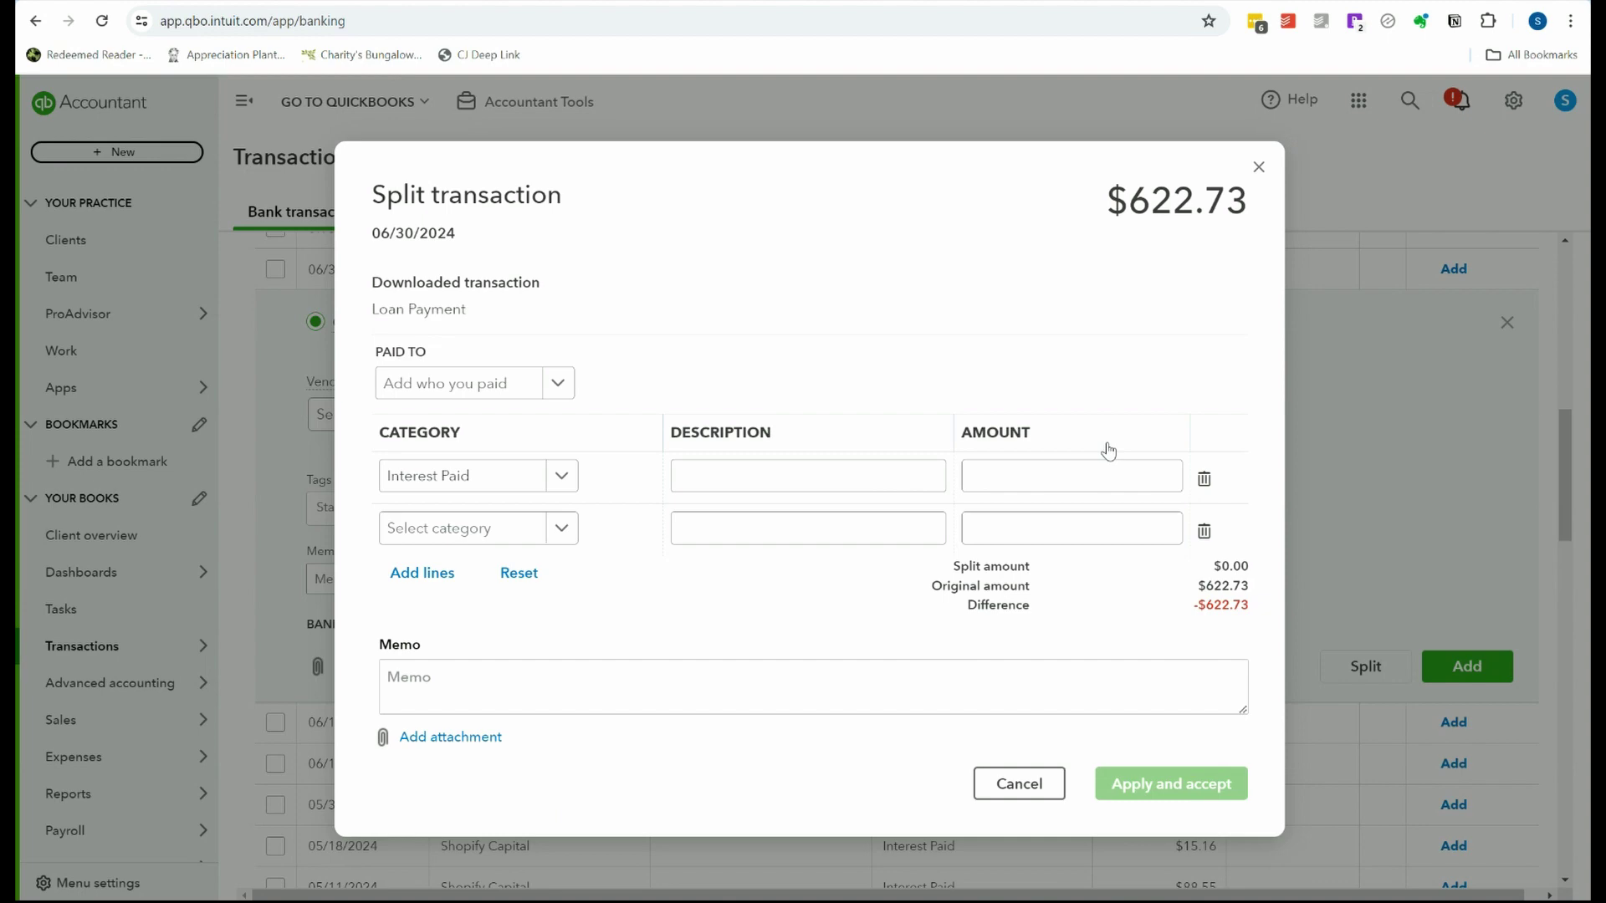
{"action": "left_click", "coordinate": [1040, 476]}
{"action": "type", "text": "340.45"}
{"action": "left_click", "coordinate": [456, 528]}
{"action": "type", "text": "loa"}
{"action": "left_click", "coordinate": [428, 610]}
{"action": "left_click", "coordinate": [1071, 528]}
{"action": "type", "text": "282.28"}
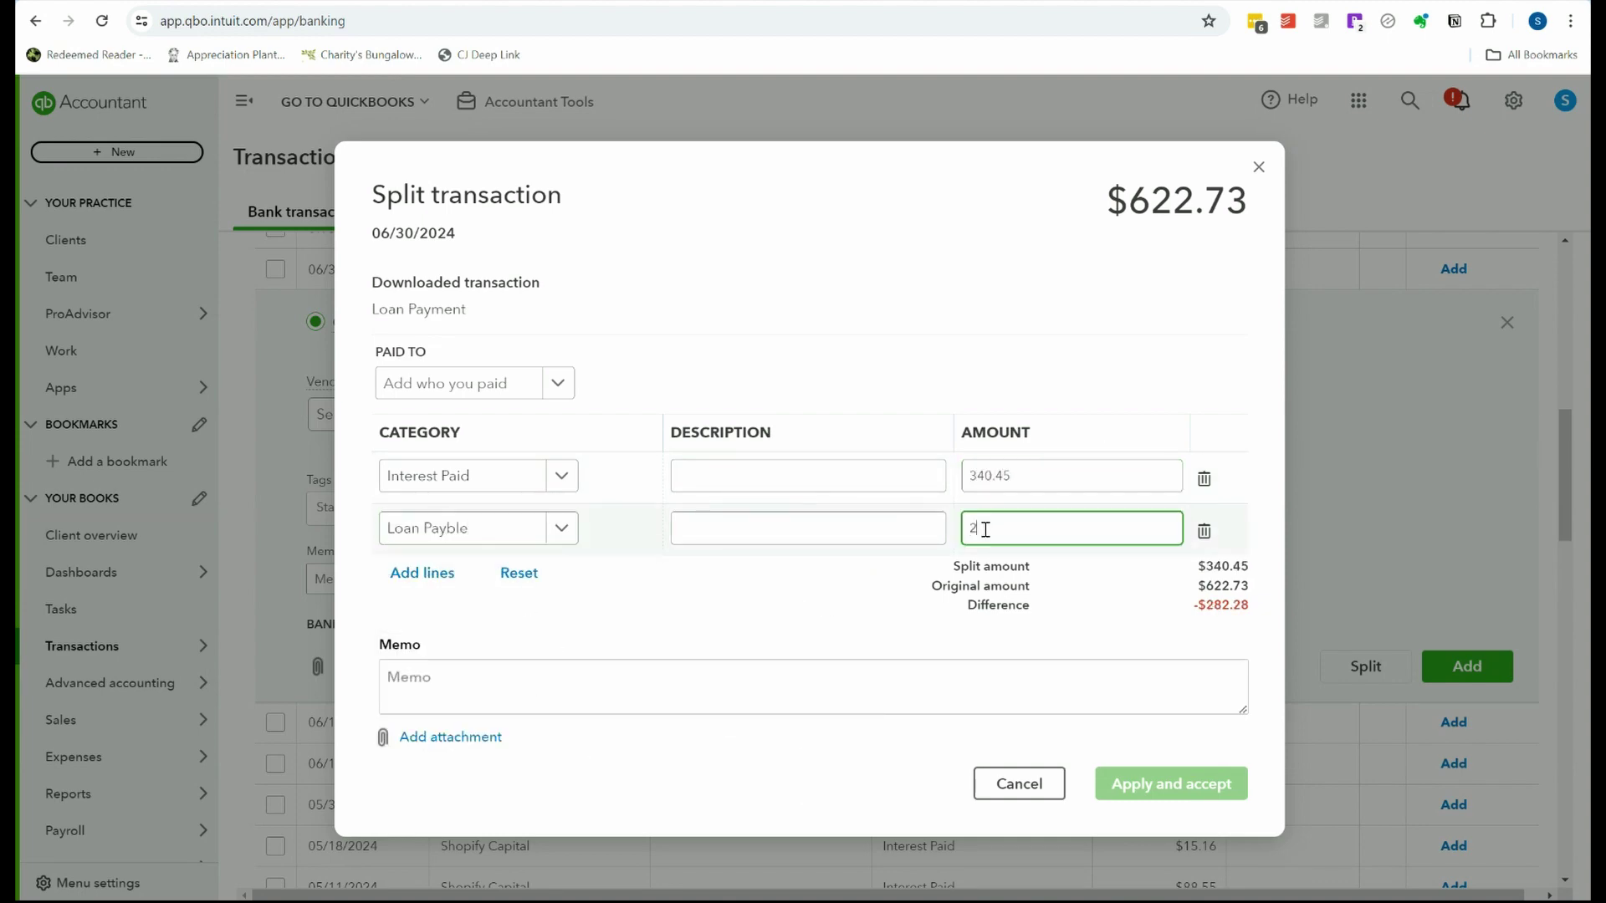
{"action": "left_click", "coordinate": [1170, 784]}
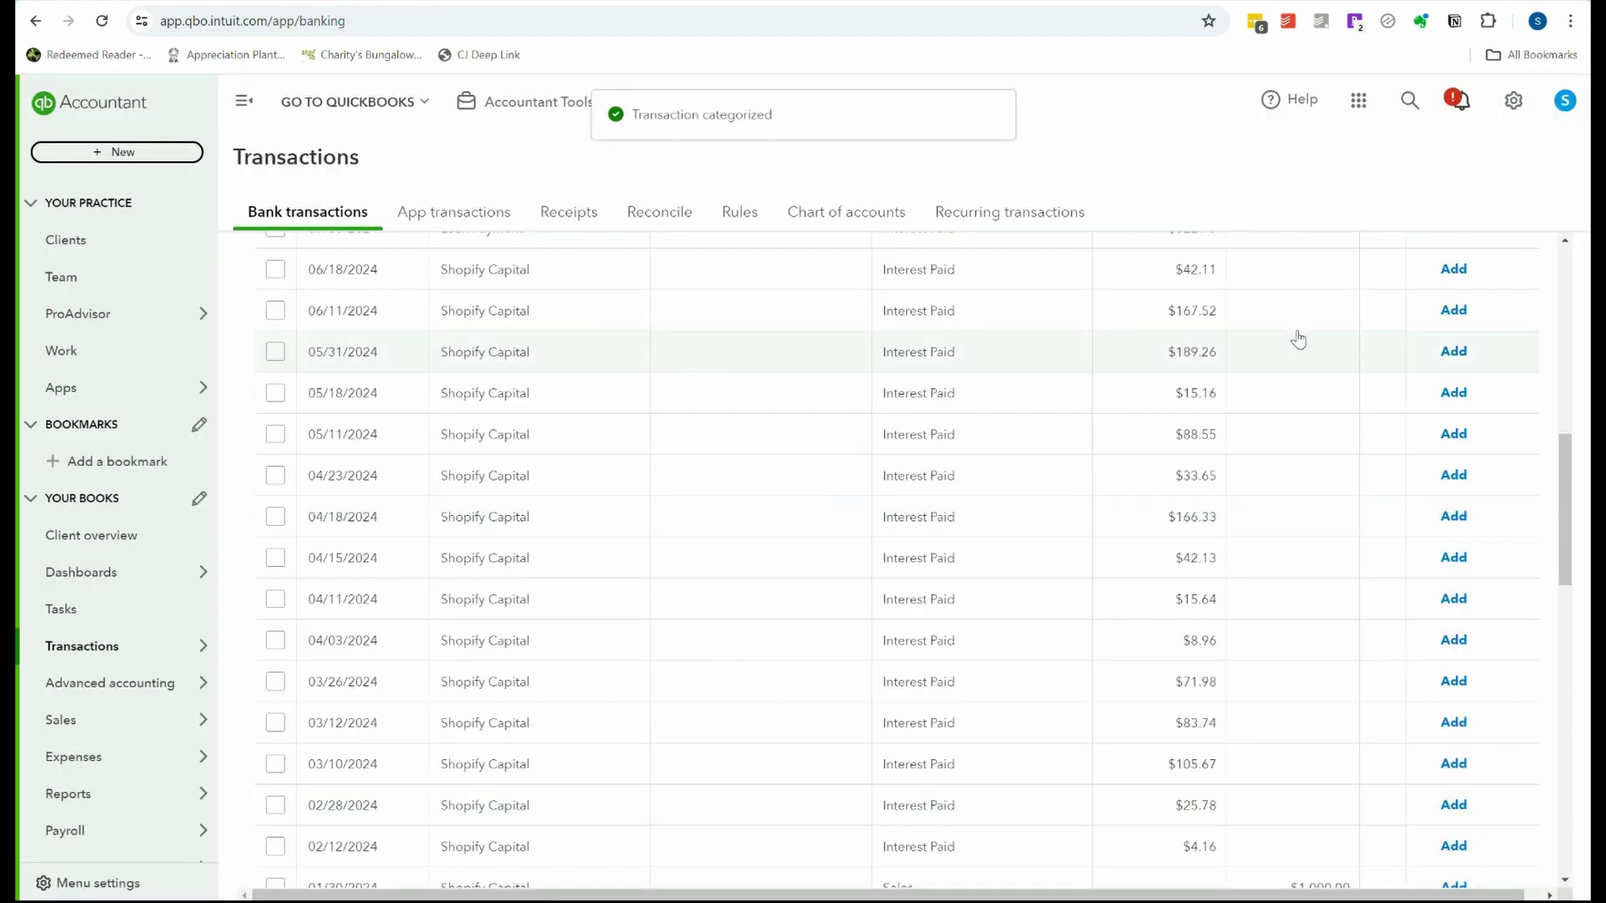
- Split the 07/30 Loan Payment with the pasted interest amount and 292.16 to Loan Payble
{"action": "left_click", "coordinate": [1154, 624]}
{"action": "scroll", "coordinate": [1376, 530], "scroll_direction": "down", "scroll_amount": 5}
{"action": "left_click", "coordinate": [1366, 563]}
{"action": "left_click", "coordinate": [1024, 477]}
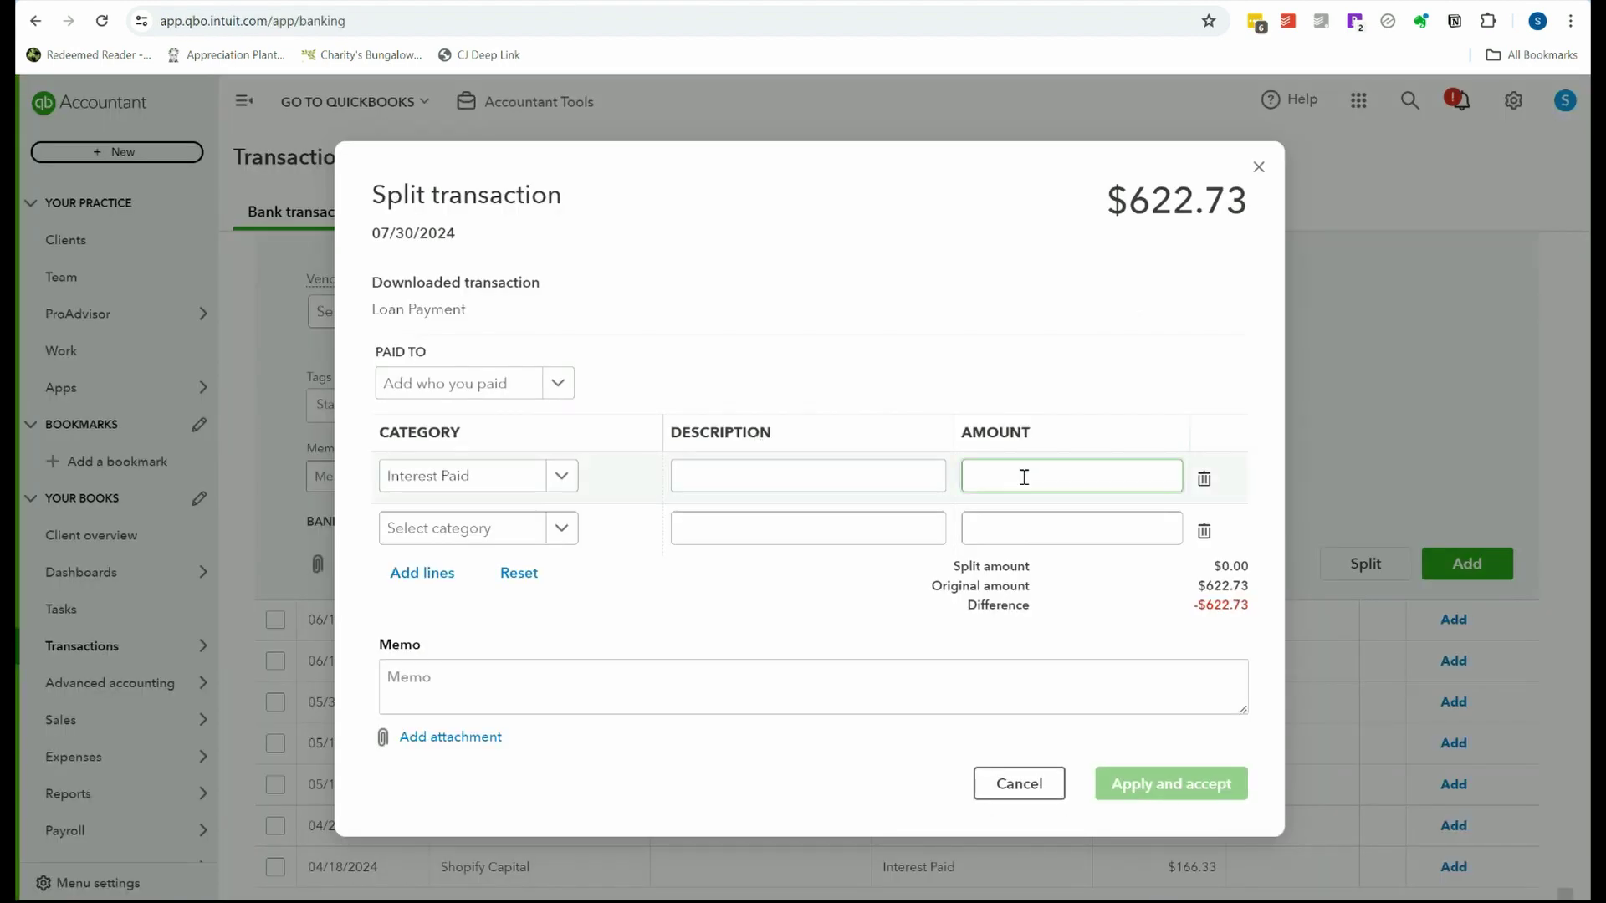
{"action": "type", "text": "330.57"}
{"action": "left_click", "coordinate": [441, 528]}
{"action": "type", "text": "Loa"}
{"action": "left_click", "coordinate": [502, 614]}
{"action": "left_click", "coordinate": [1143, 529]}
{"action": "type", "text": "292.16"}
{"action": "left_click", "coordinate": [1163, 786]}
- Split the 08/30 Loan Payment with the pasted interest amount and 302.38 to Loan Payble
{"action": "left_click", "coordinate": [1268, 655]}
{"action": "scroll", "coordinate": [1268, 655], "scroll_direction": "down", "scroll_amount": 5}
{"action": "left_click", "coordinate": [1366, 591]}
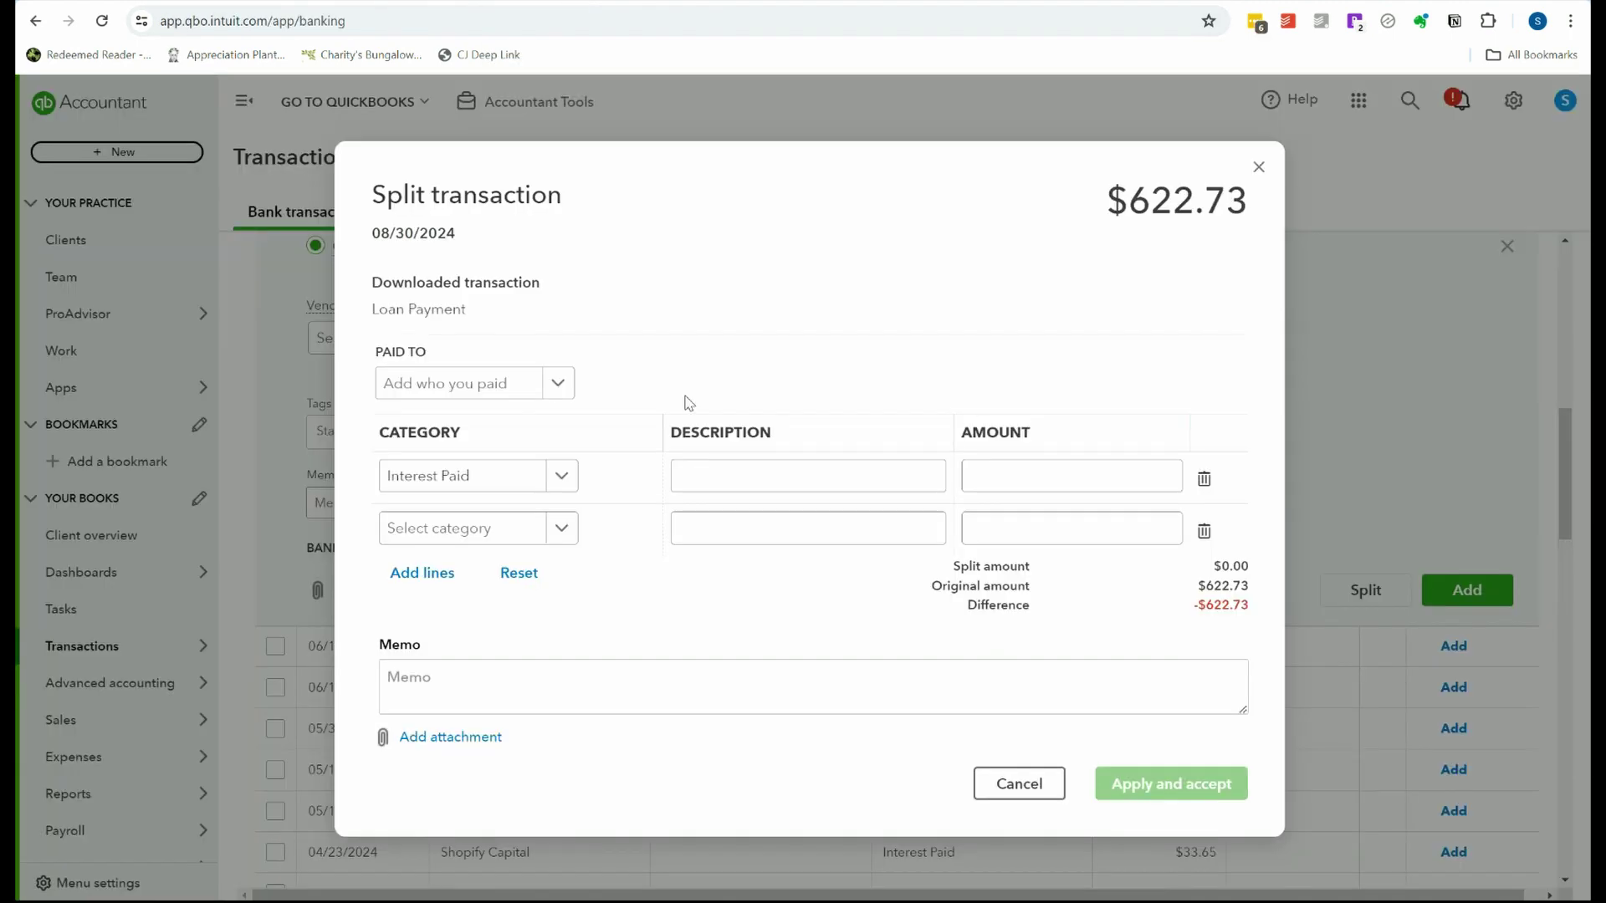
{"action": "left_click", "coordinate": [1050, 473]}
{"action": "type", "text": "320.35"}
{"action": "left_click", "coordinate": [467, 531]}
{"action": "type", "text": "loan"}
{"action": "left_click", "coordinate": [485, 617]}
{"action": "left_click", "coordinate": [1040, 525]}
{"action": "type", "text": "302.38"}
{"action": "left_click", "coordinate": [1158, 785]}
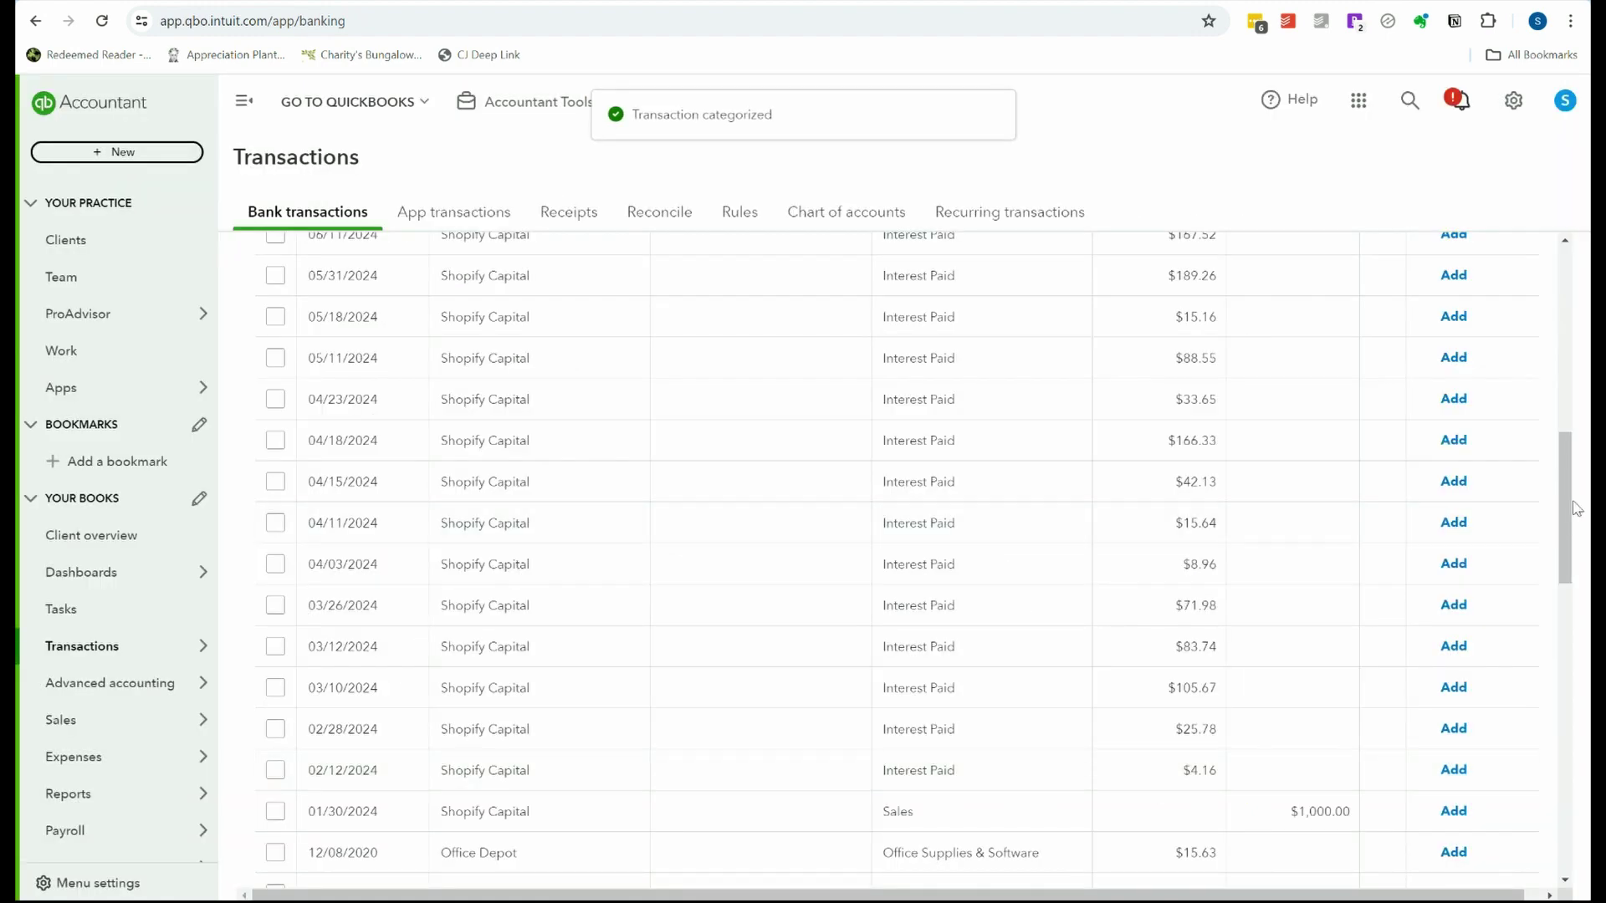
{"action": "left_click_drag", "start_coordinate": [1567, 527], "coordinate": [1567, 437]}
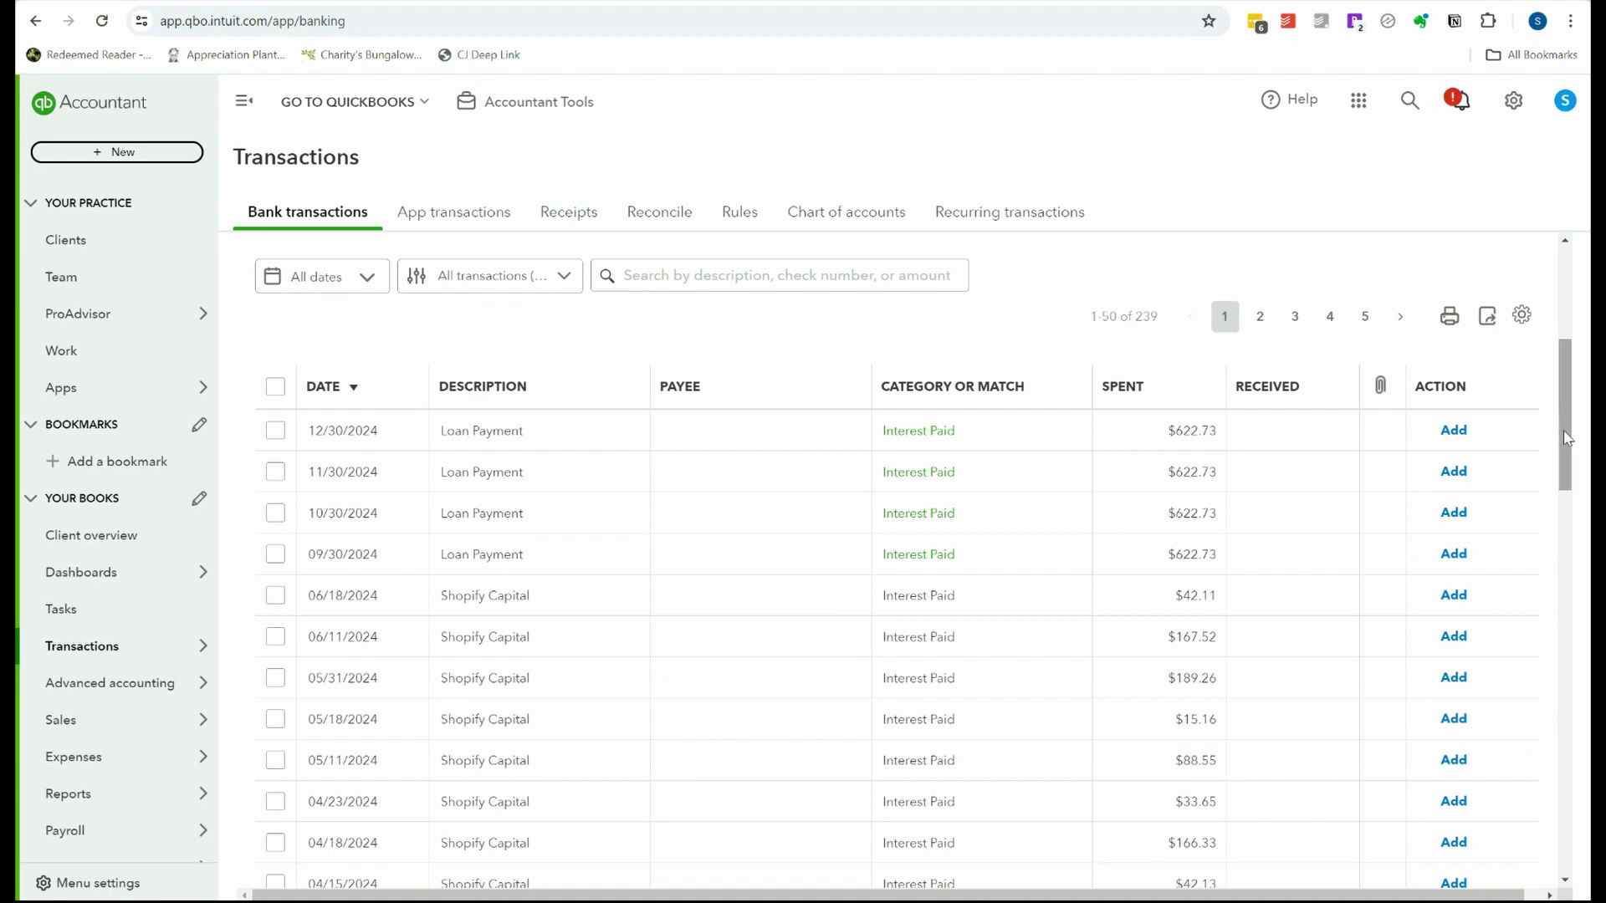
- Switch from the bank register to the Loan Payble liability register
{"action": "left_click_drag", "start_coordinate": [1567, 441], "coordinate": [1567, 387]}
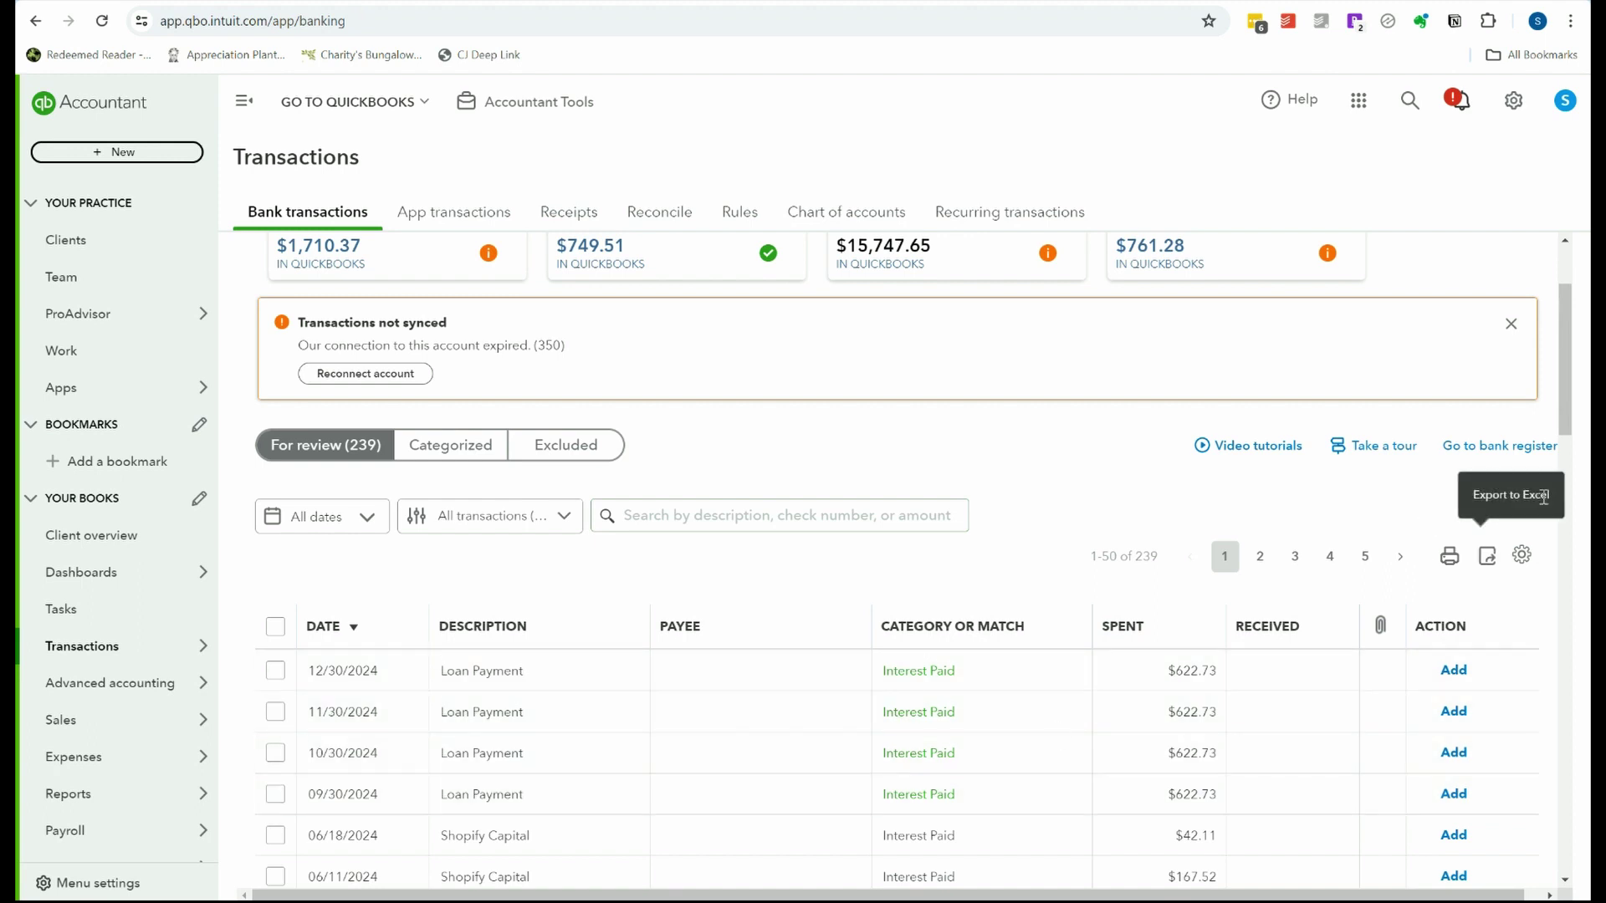
{"action": "left_click", "coordinate": [1494, 449]}
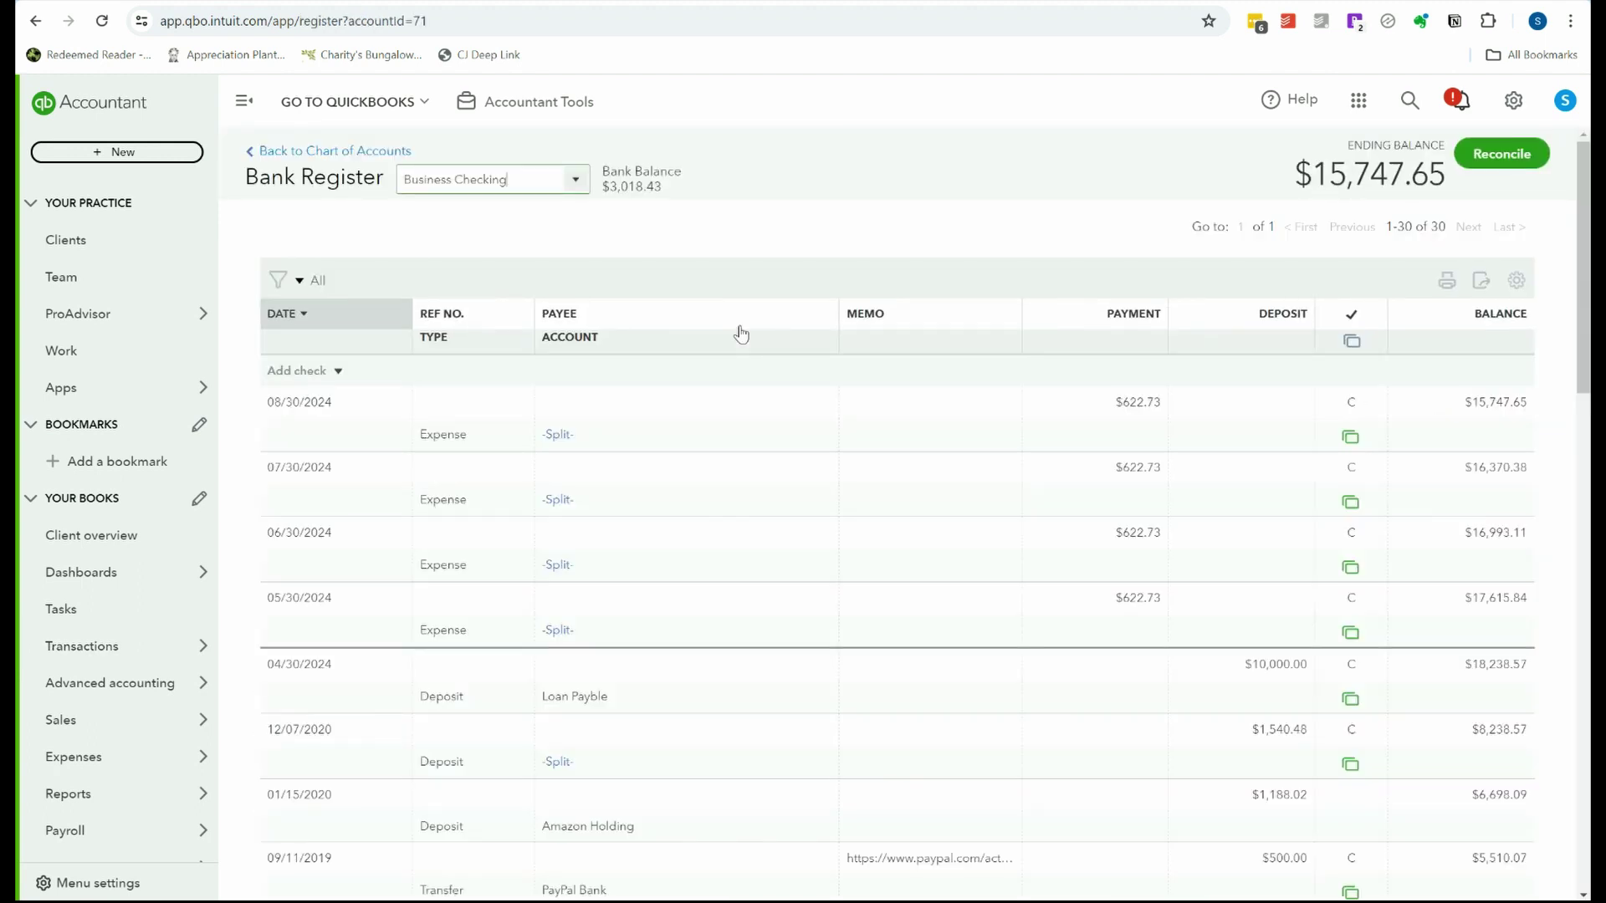
{"action": "left_click", "coordinate": [575, 181]}
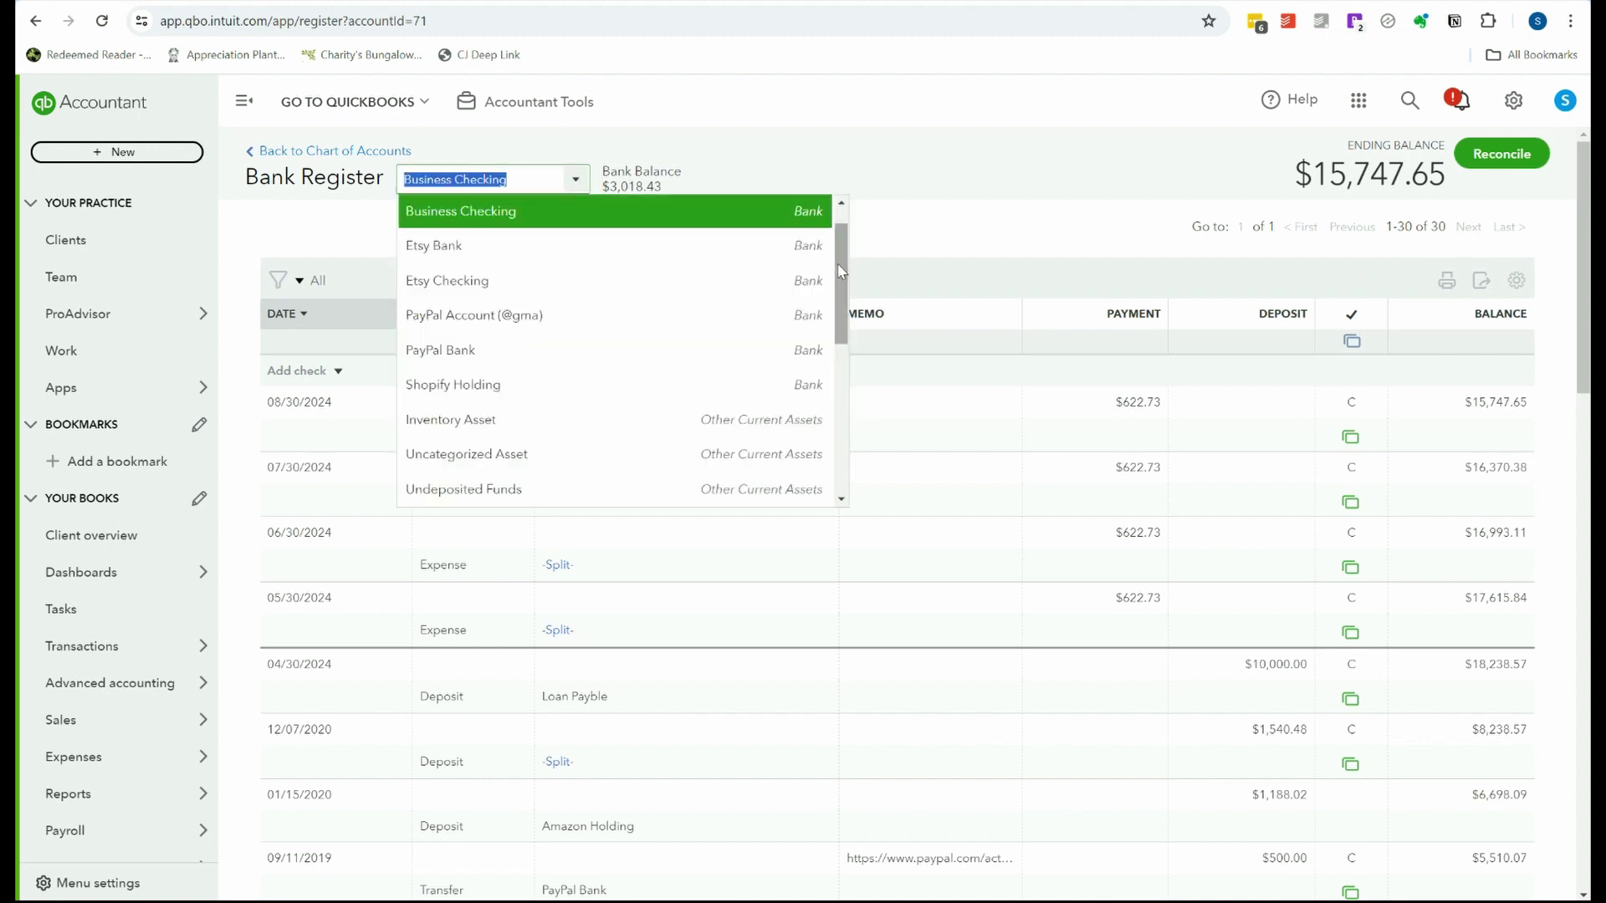
{"action": "left_click_drag", "start_coordinate": [839, 266], "coordinate": [835, 390]}
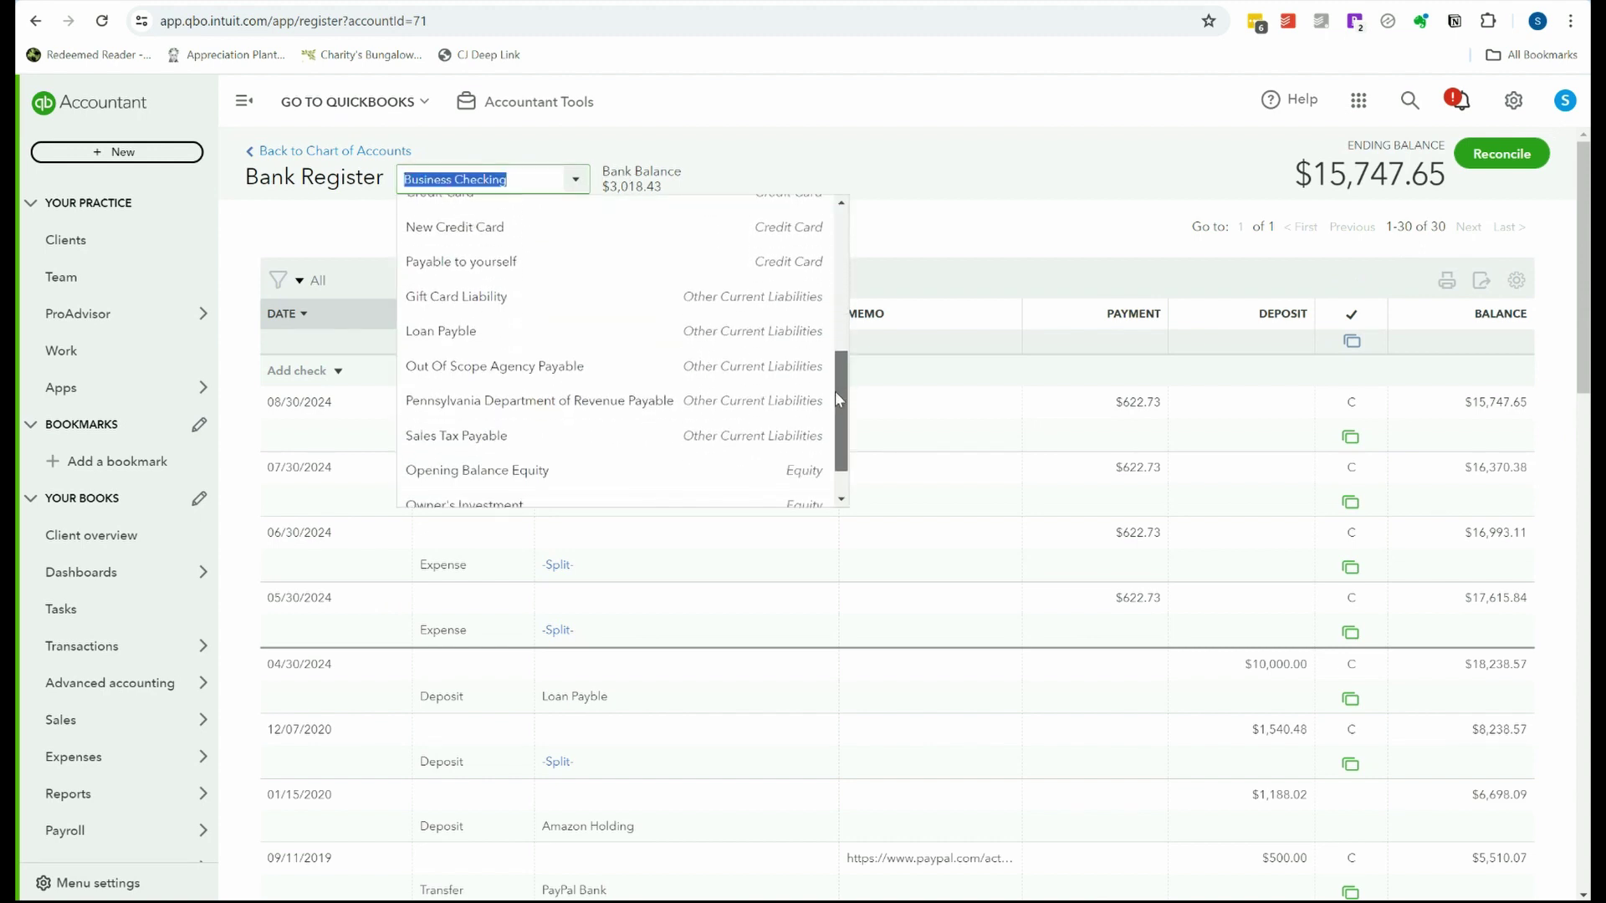
{"action": "left_click", "coordinate": [717, 333]}
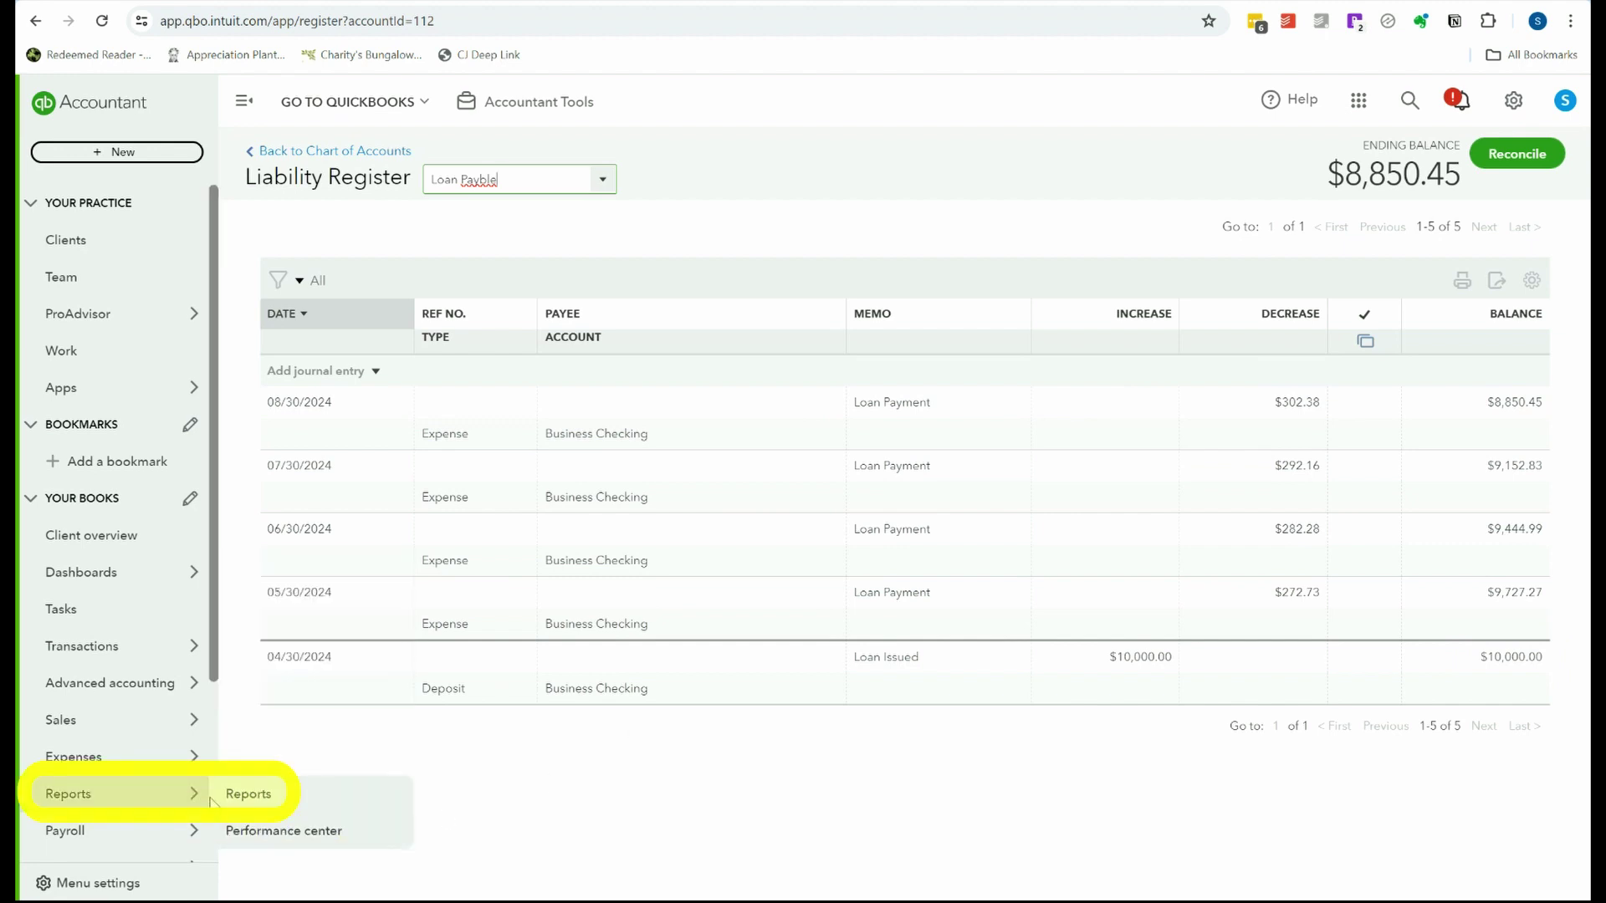
- Drill into the Balance Sheet's 8,850.45 Loan Payble balance to view its transaction report
{"action": "left_click", "coordinate": [246, 799]}
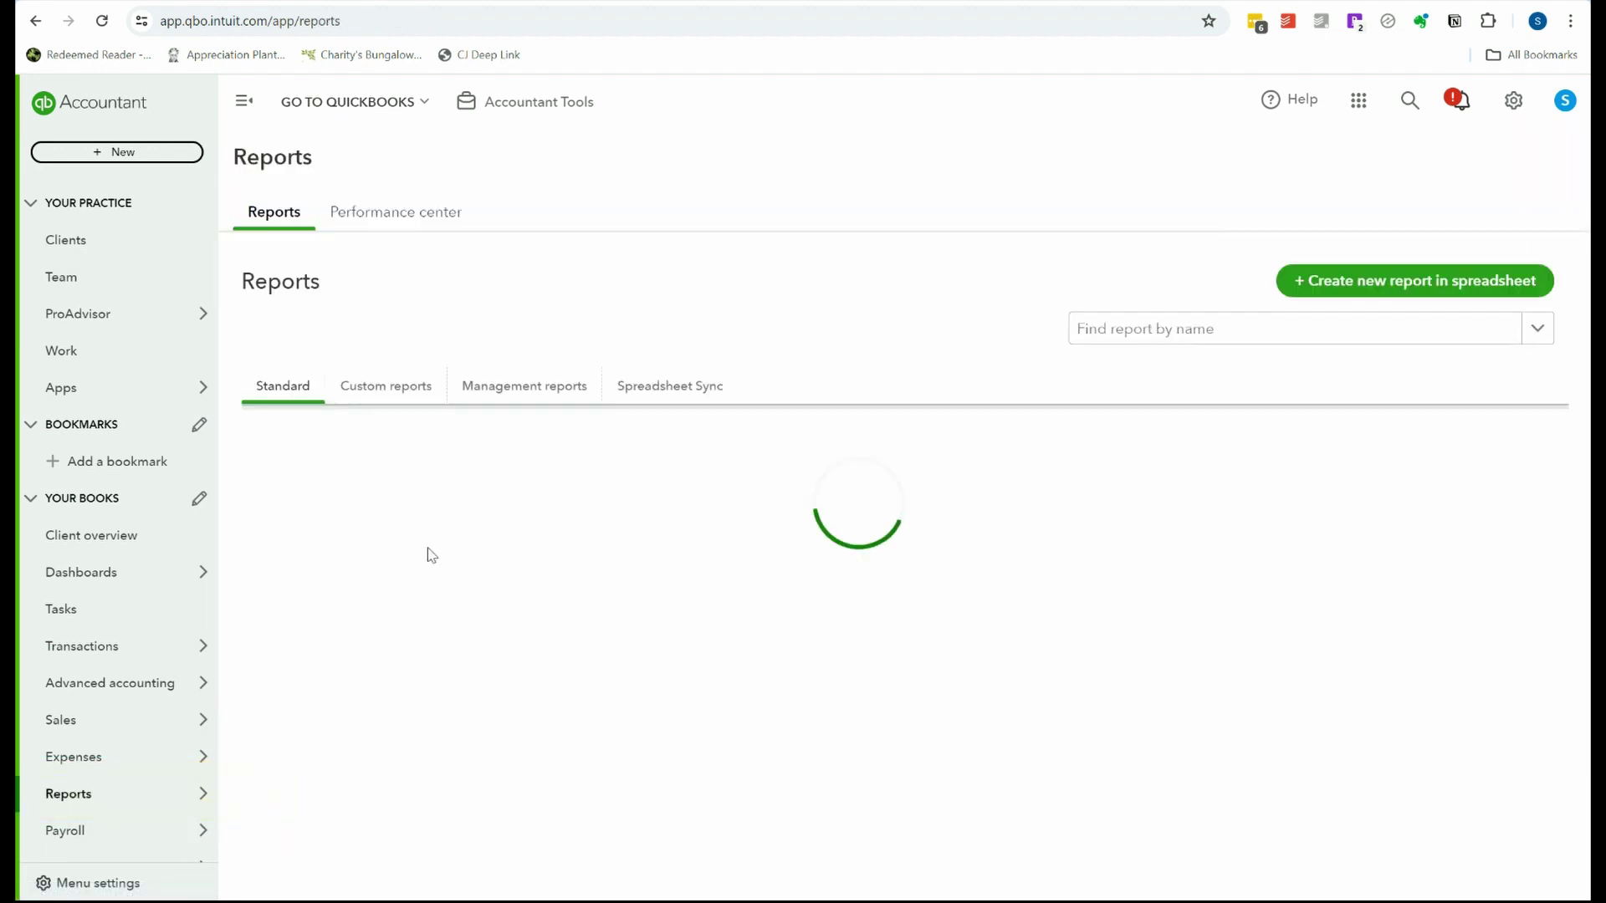
{"action": "left_click", "coordinate": [363, 594]}
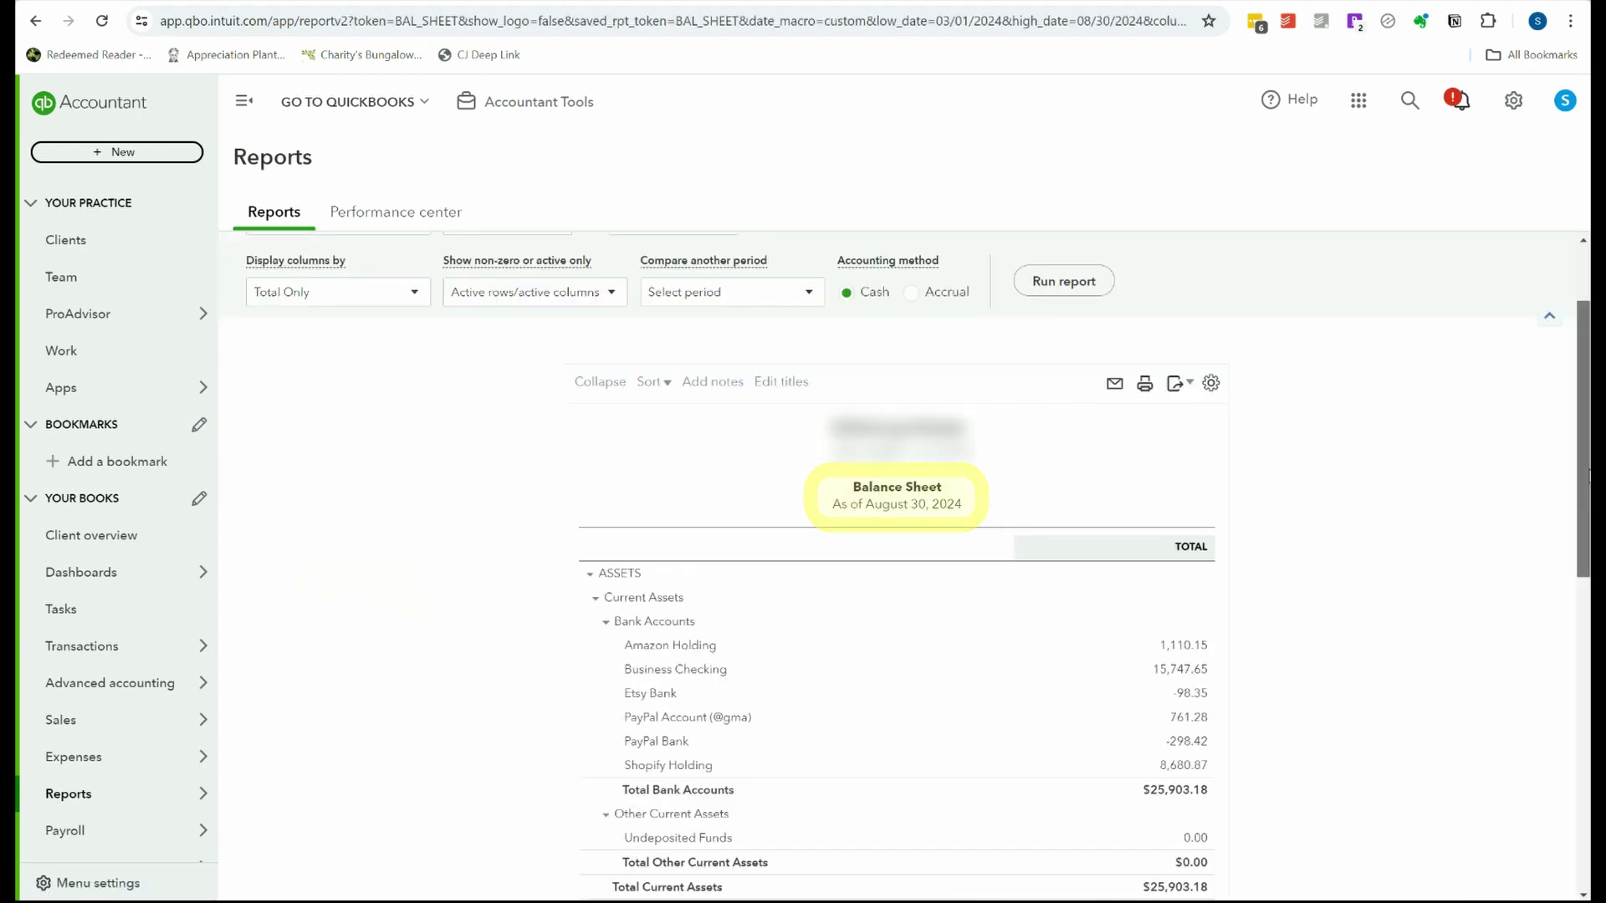
{"action": "scroll", "coordinate": [1179, 523], "scroll_direction": "down", "scroll_amount": 10}
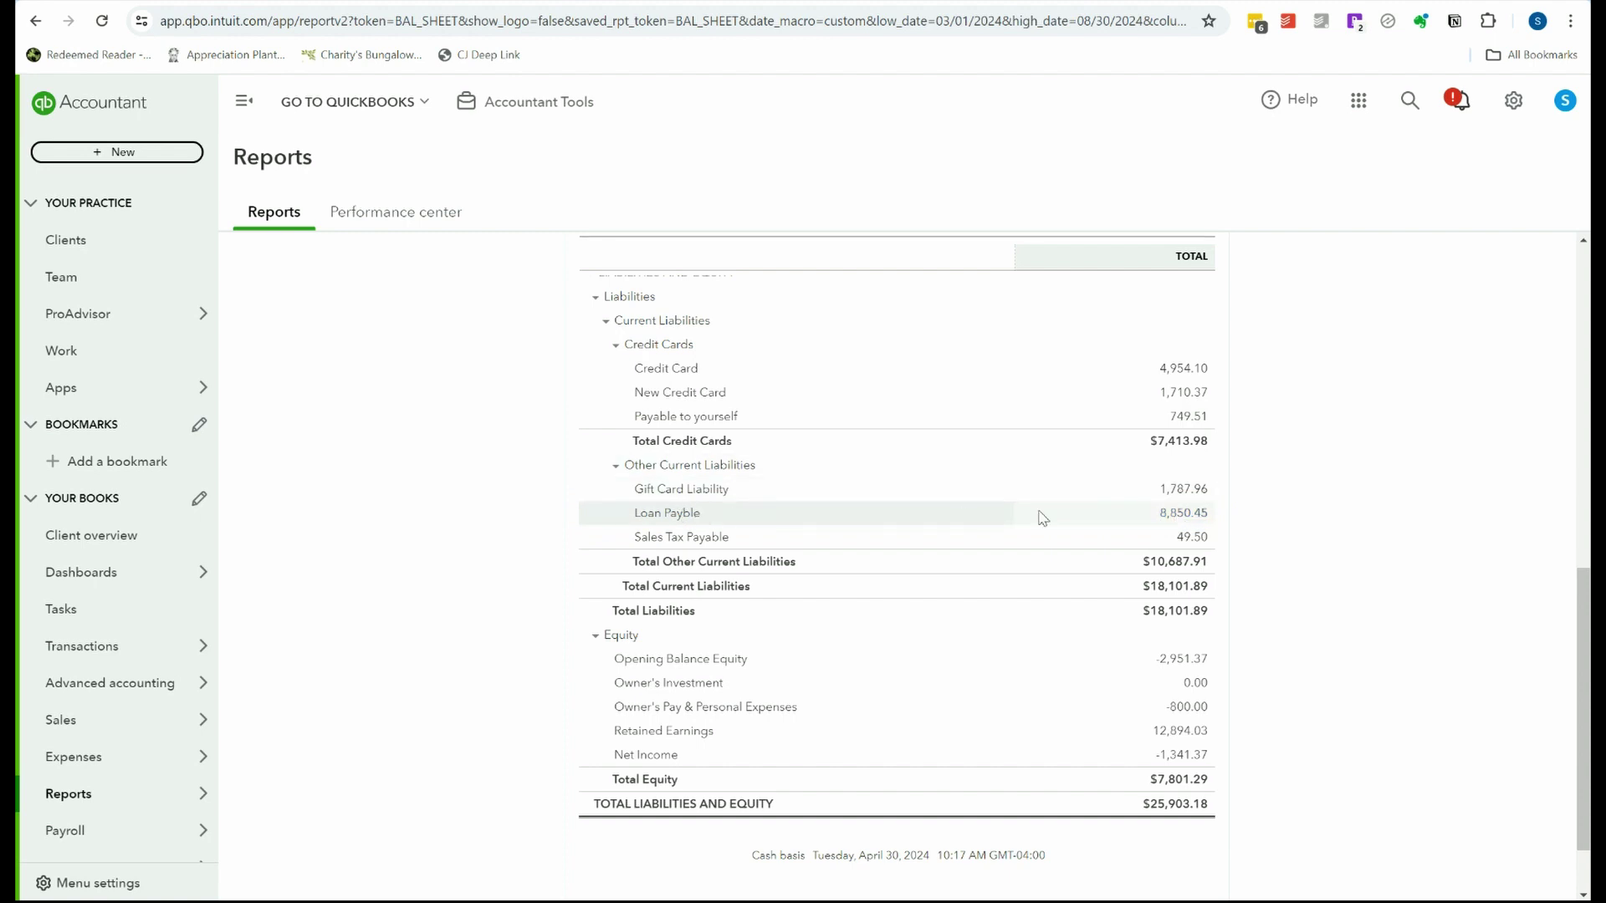
{"action": "left_click", "coordinate": [1169, 523]}
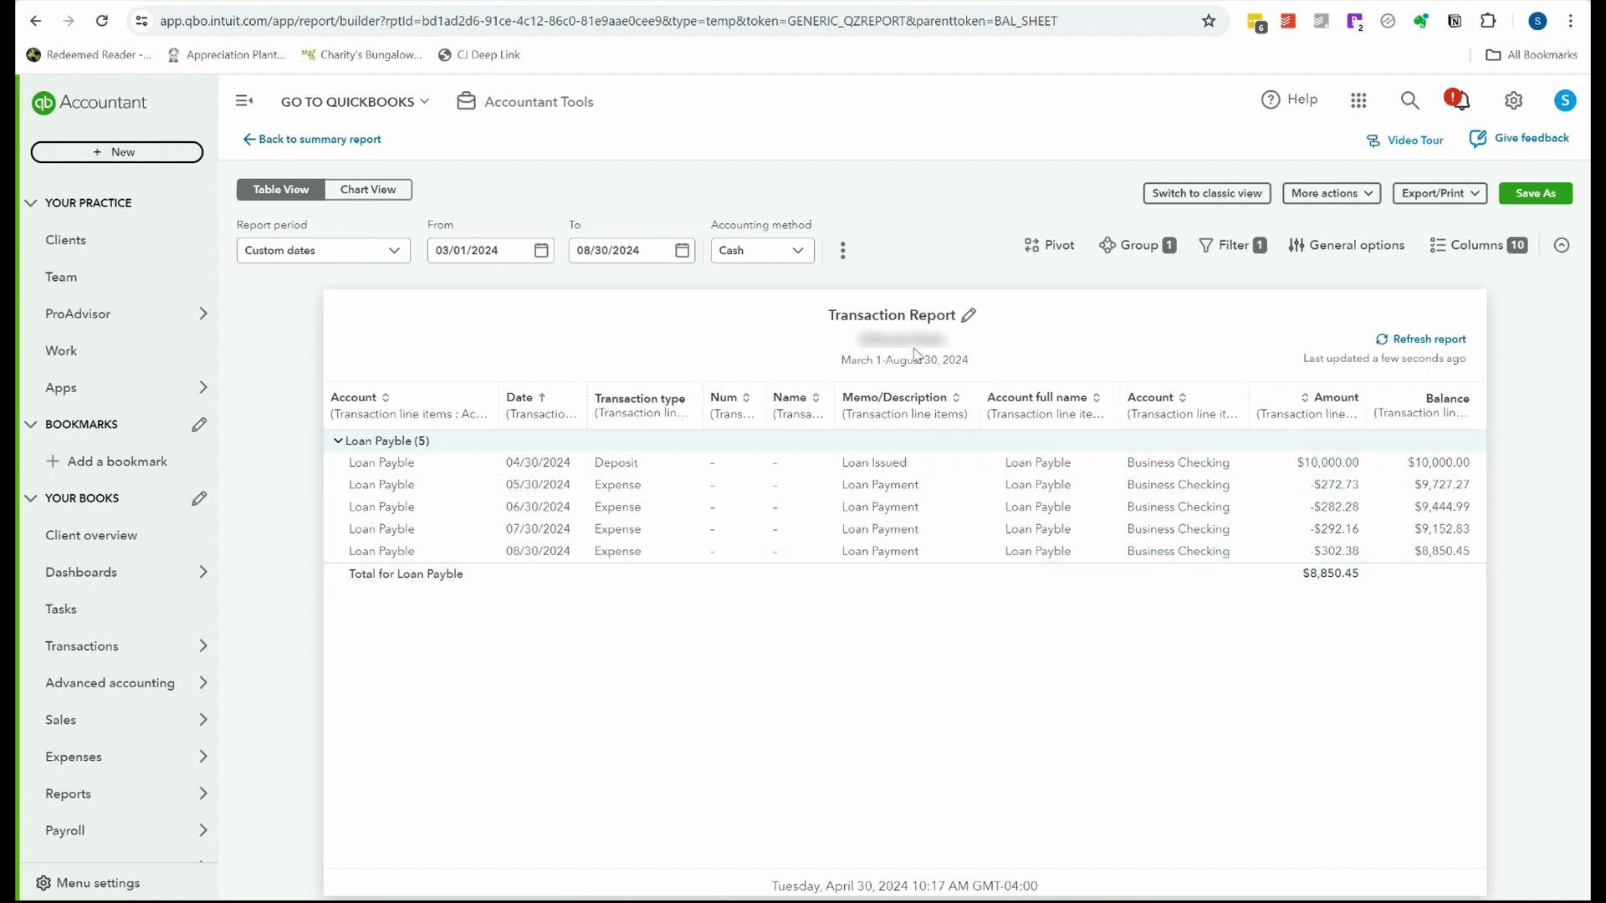
{"action": "left_click", "coordinate": [847, 361]}
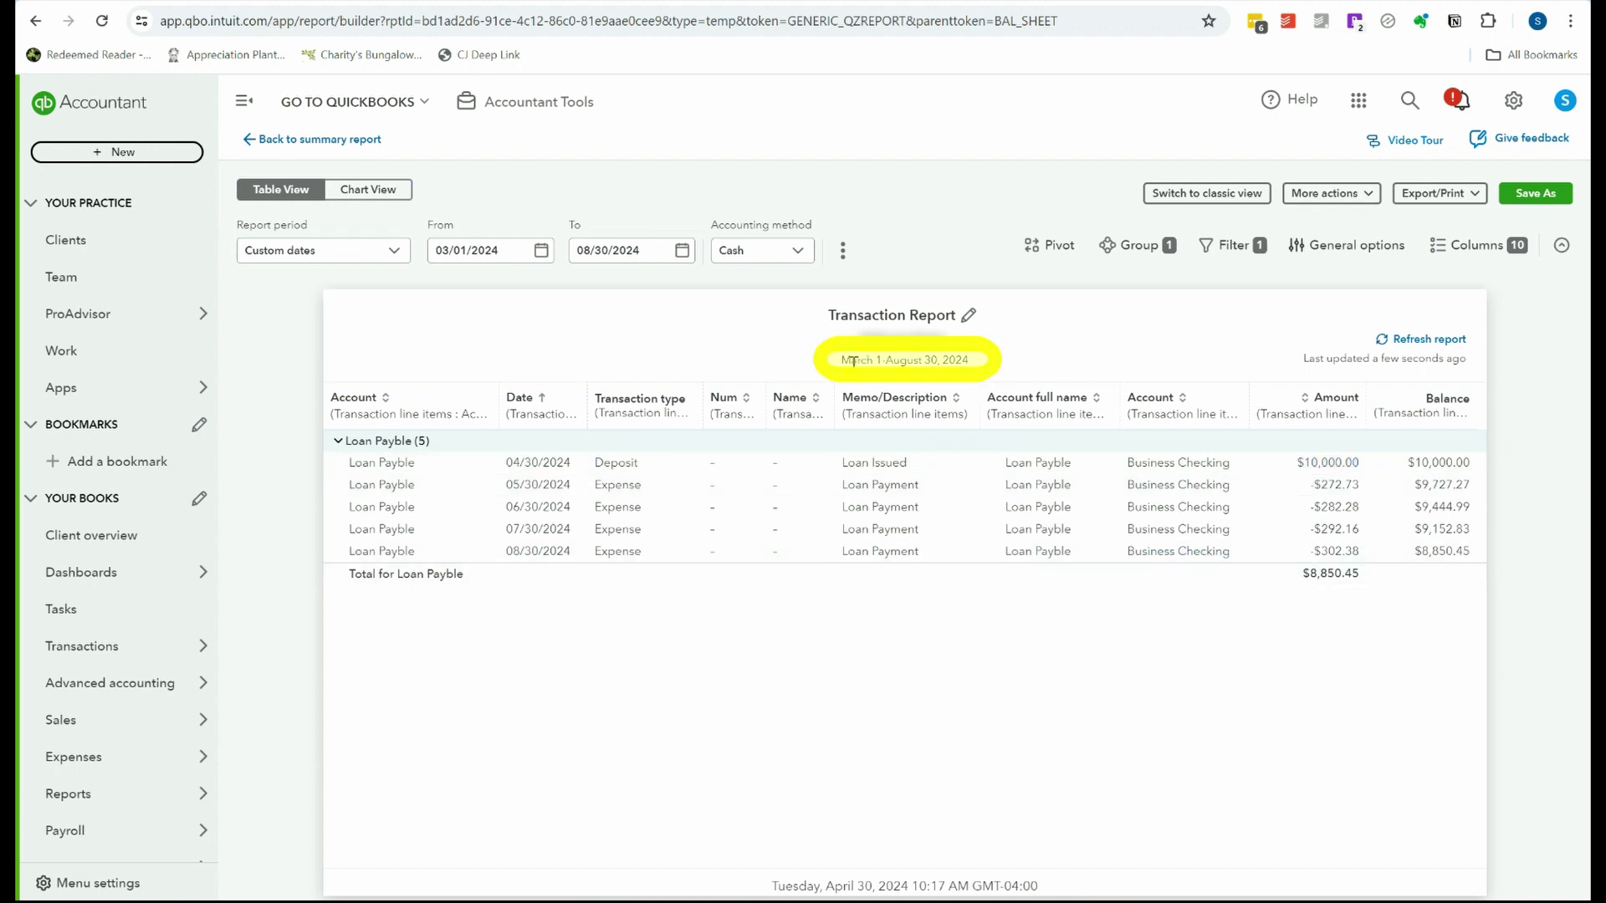
{"action": "left_click", "coordinate": [1330, 463]}
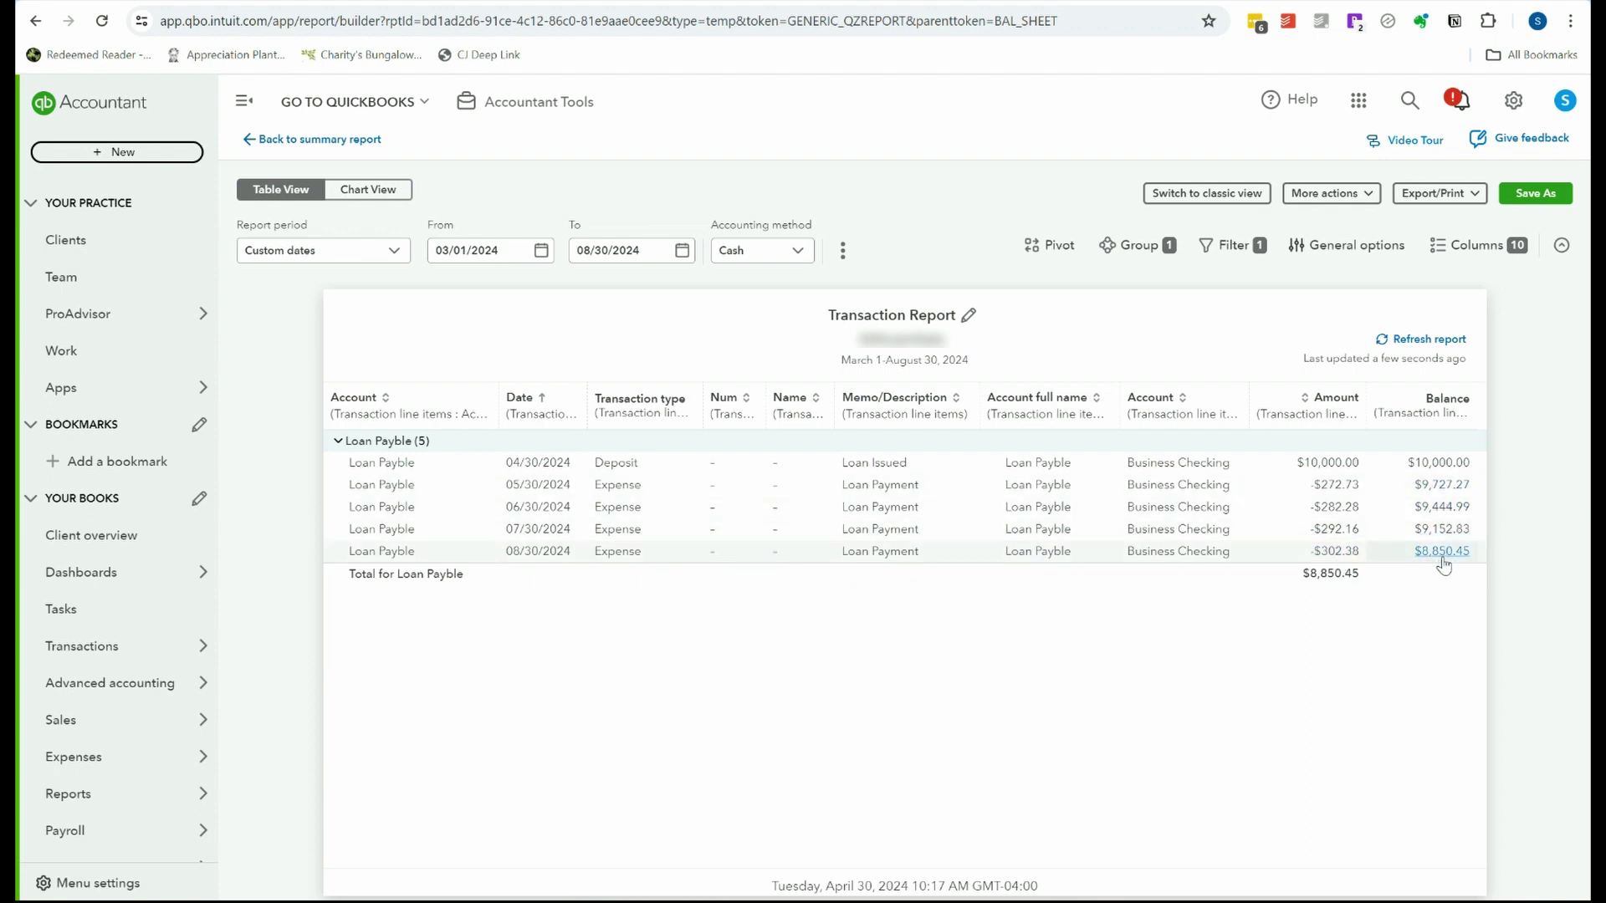
- Go back to the Balance Sheet summary report
{"action": "left_click", "coordinate": [348, 149]}
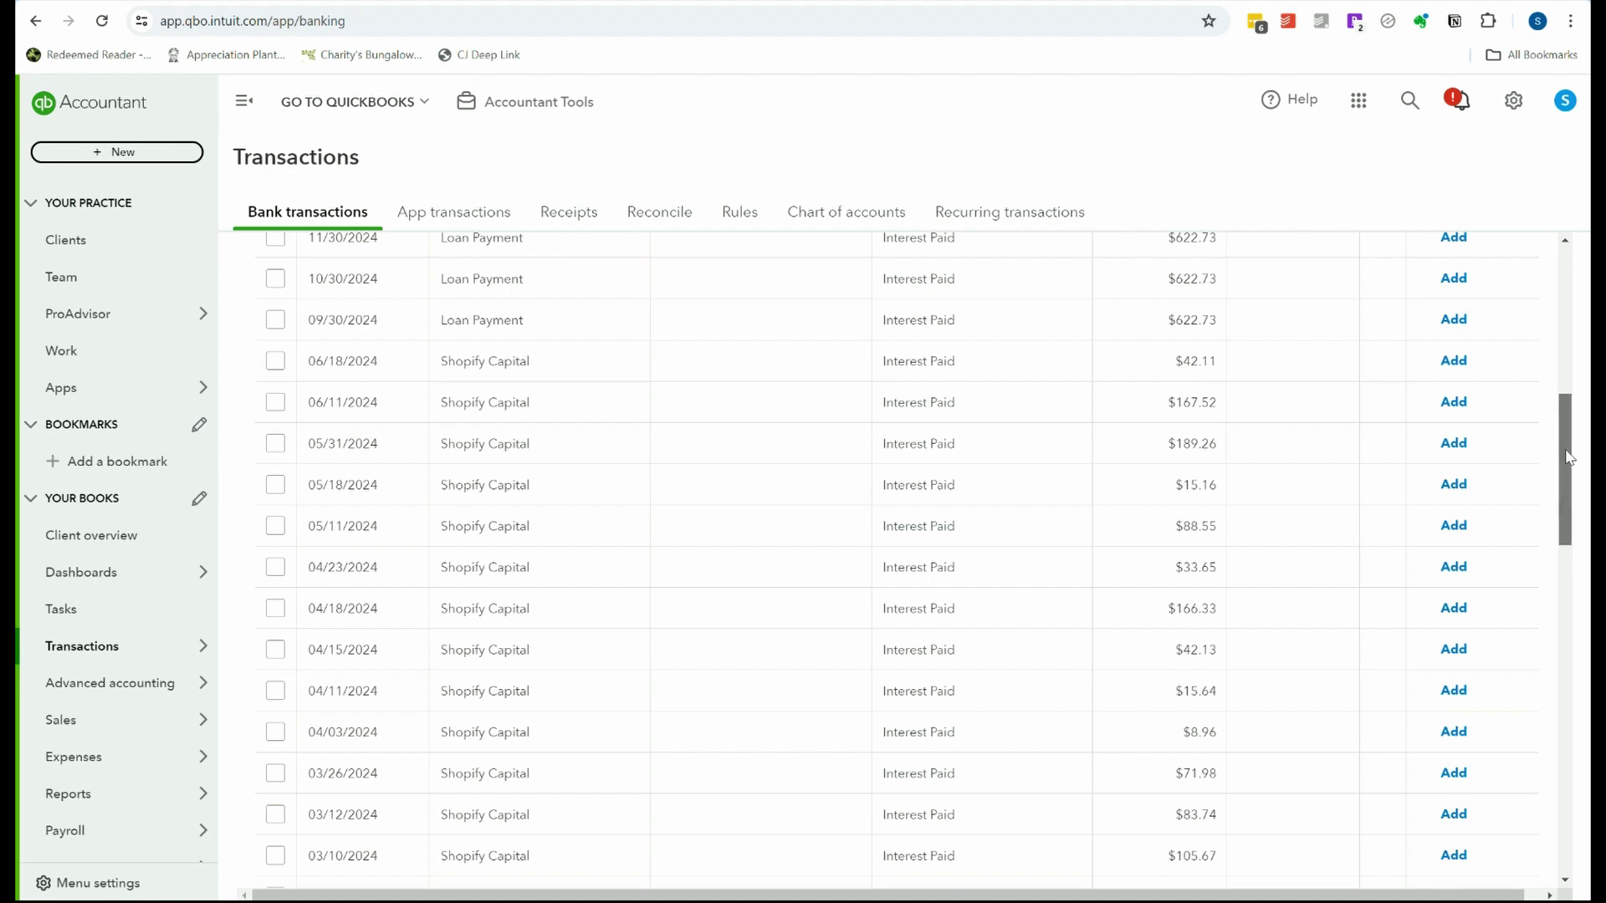
{"action": "left_click_drag", "start_coordinate": [1568, 459], "coordinate": [1568, 470]}
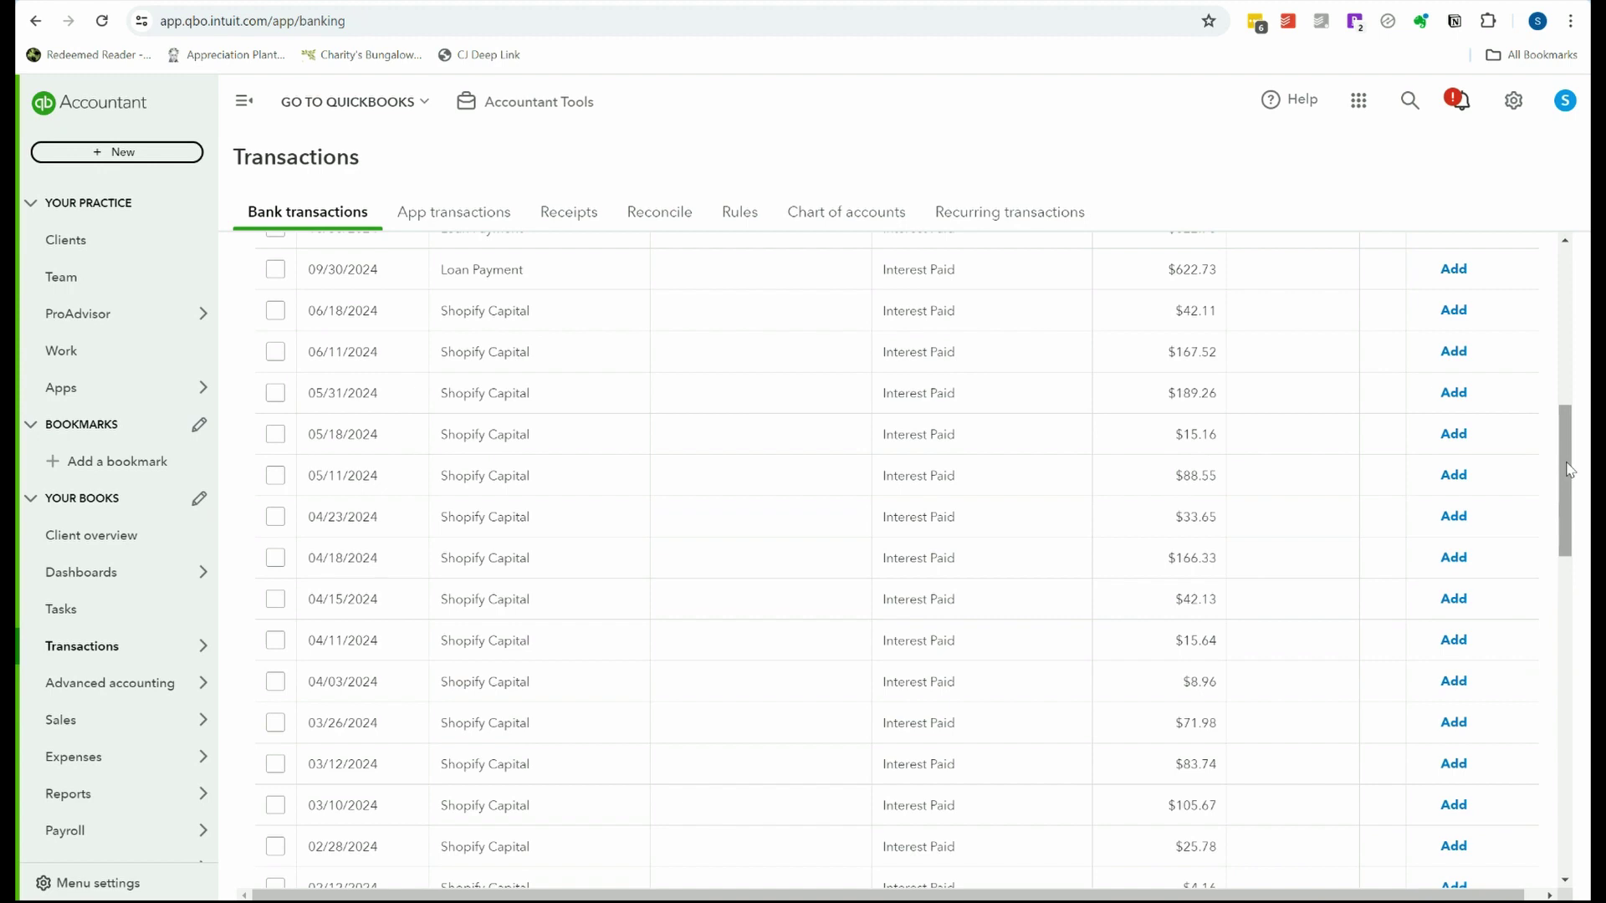
{"action": "left_click_drag", "start_coordinate": [1568, 466], "coordinate": [1573, 495]}
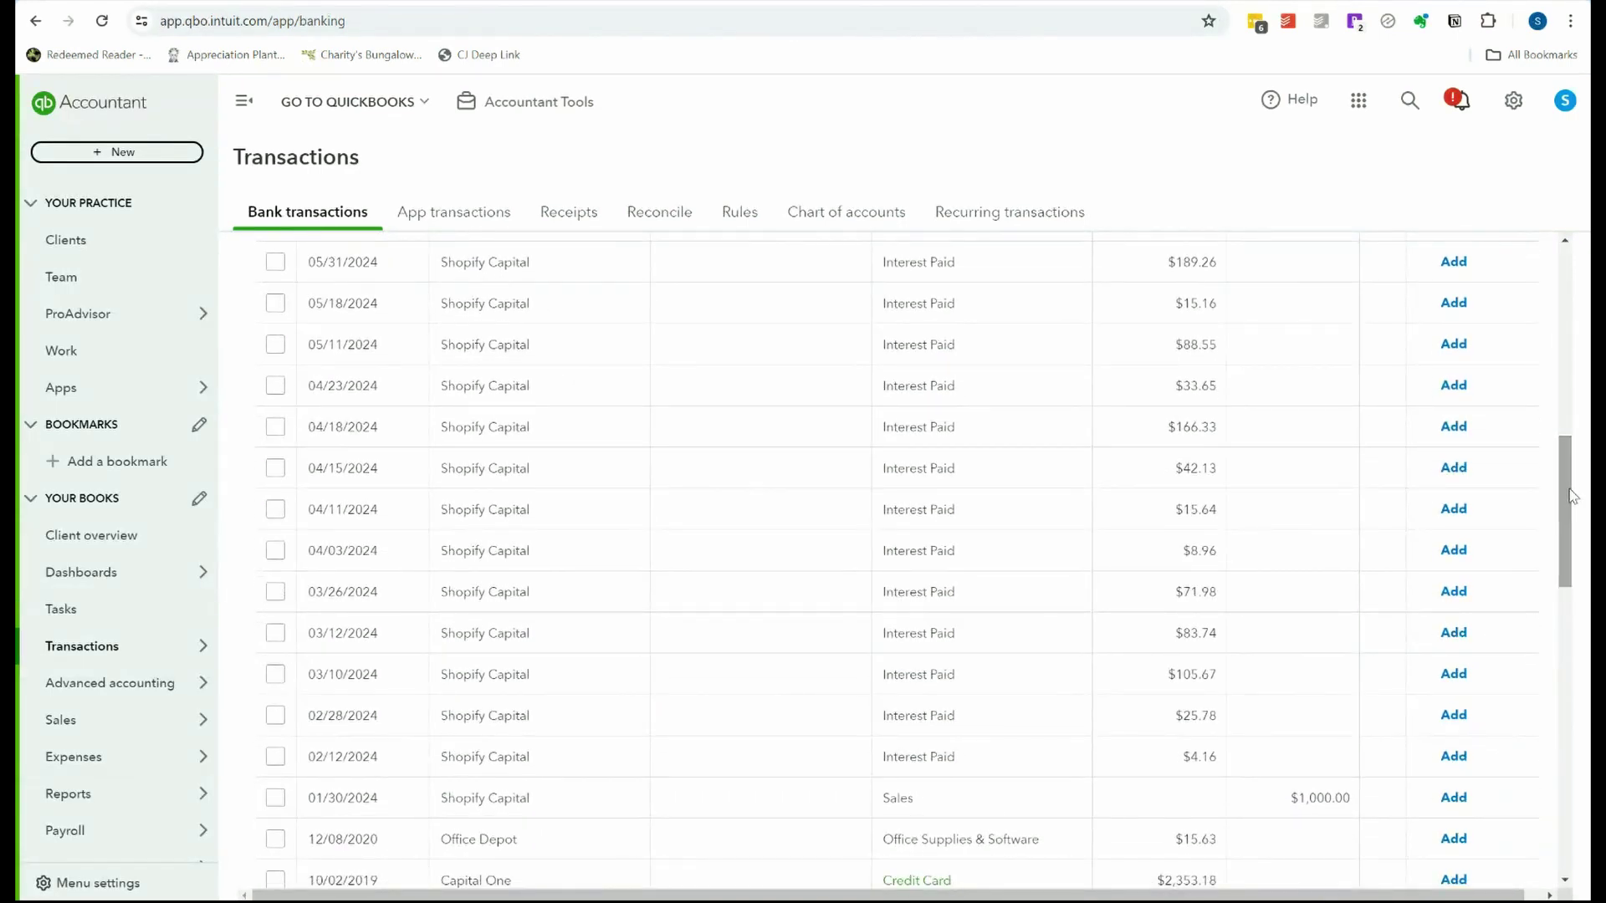
{"action": "left_click_drag", "start_coordinate": [1572, 496], "coordinate": [1580, 490]}
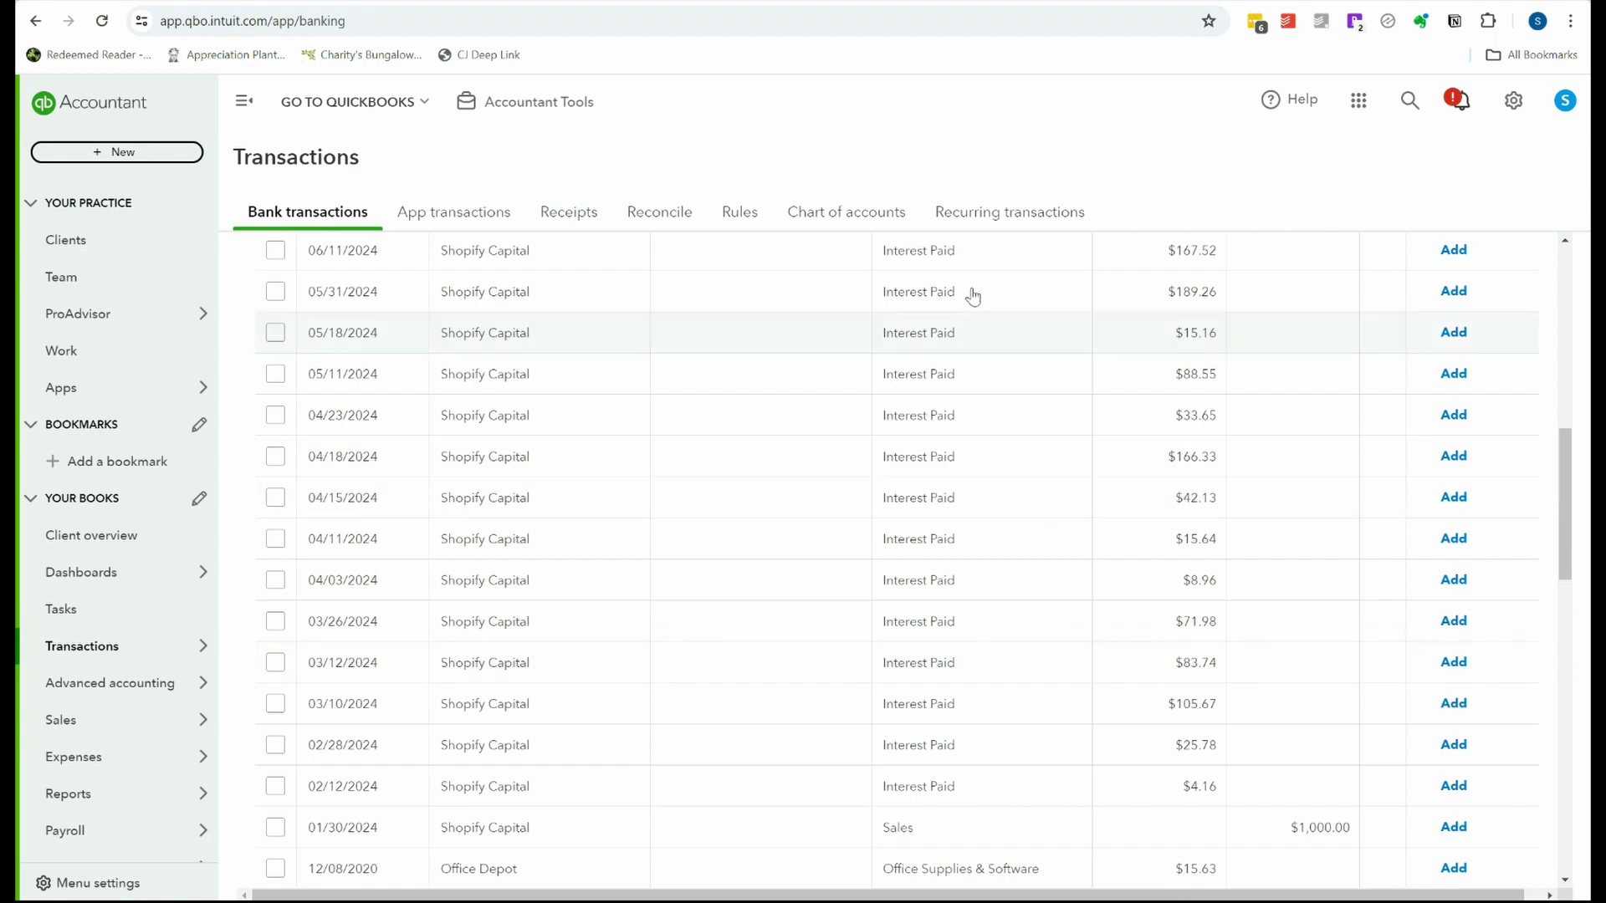
- Start a new account named Shopify Capital Loan, type Other Current Liabilities, detail type Loan Payable
{"action": "left_click", "coordinate": [850, 225]}
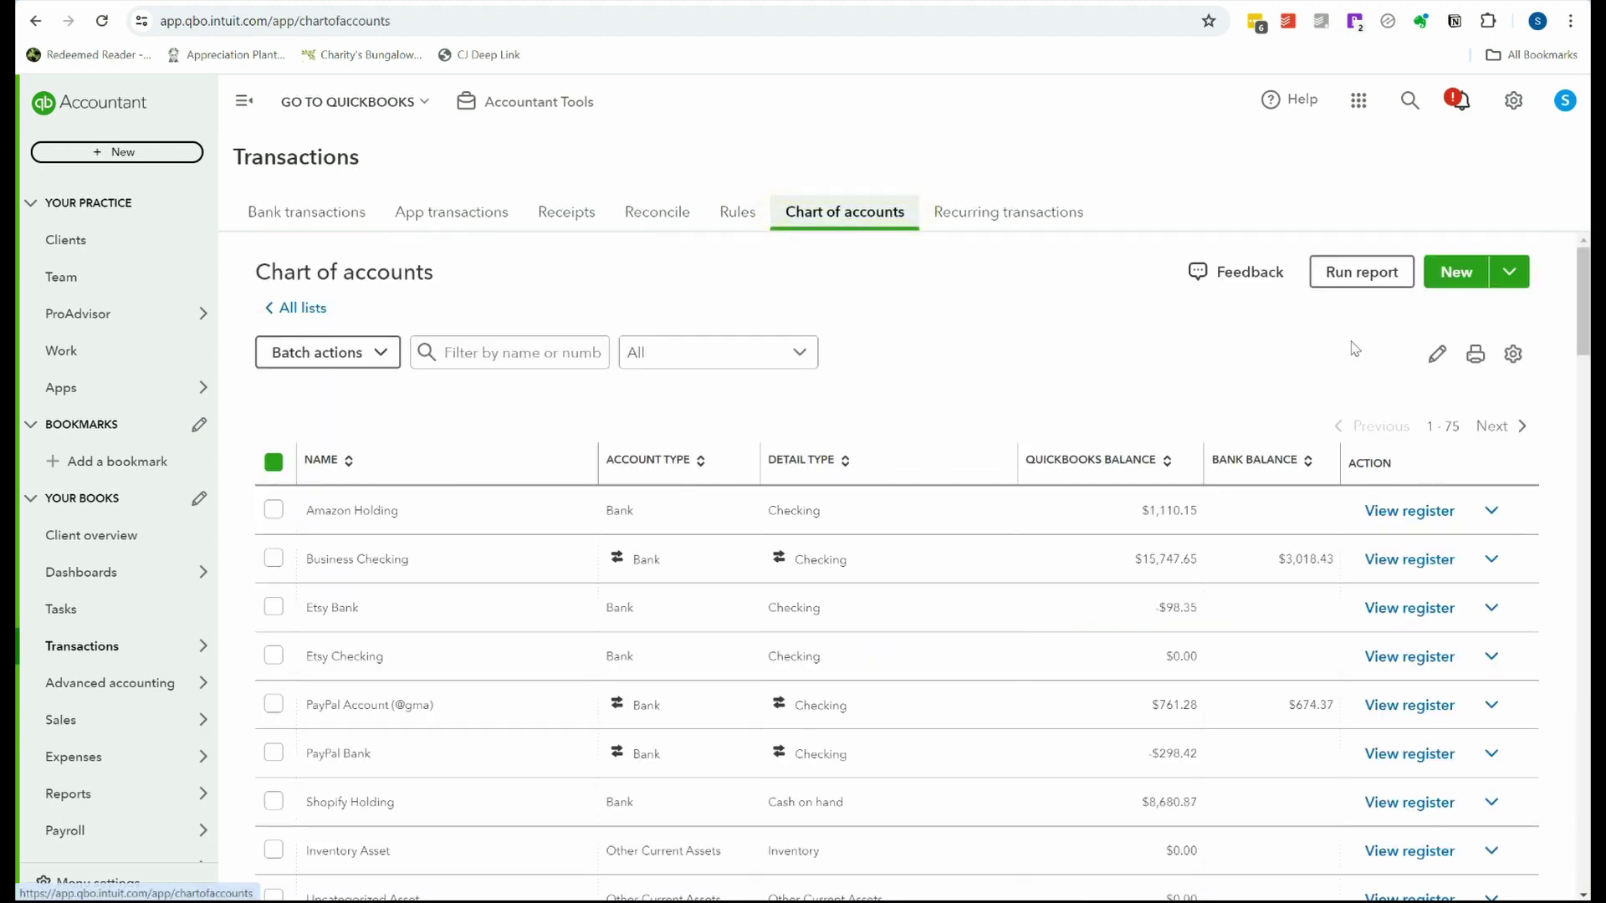
{"action": "left_click", "coordinate": [1455, 273]}
{"action": "left_click", "coordinate": [1084, 182]}
{"action": "type", "text": "Shopify Capital Loan"}
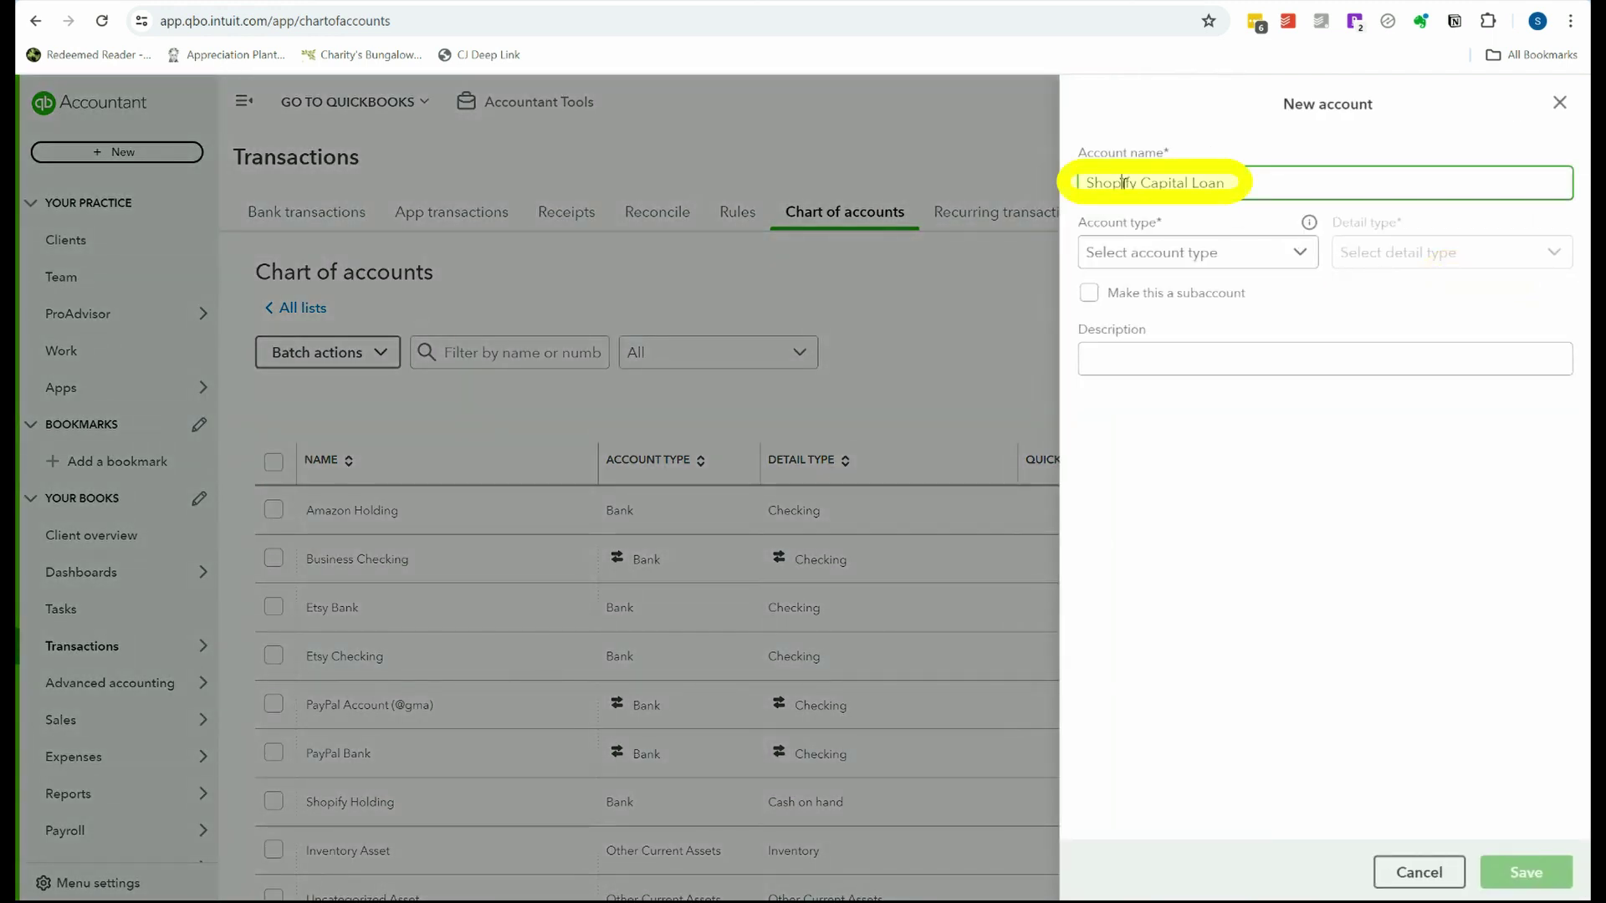
{"action": "left_click", "coordinate": [1299, 256]}
{"action": "left_click_drag", "start_coordinate": [1310, 347], "coordinate": [1307, 410]}
{"action": "left_click", "coordinate": [1196, 404]}
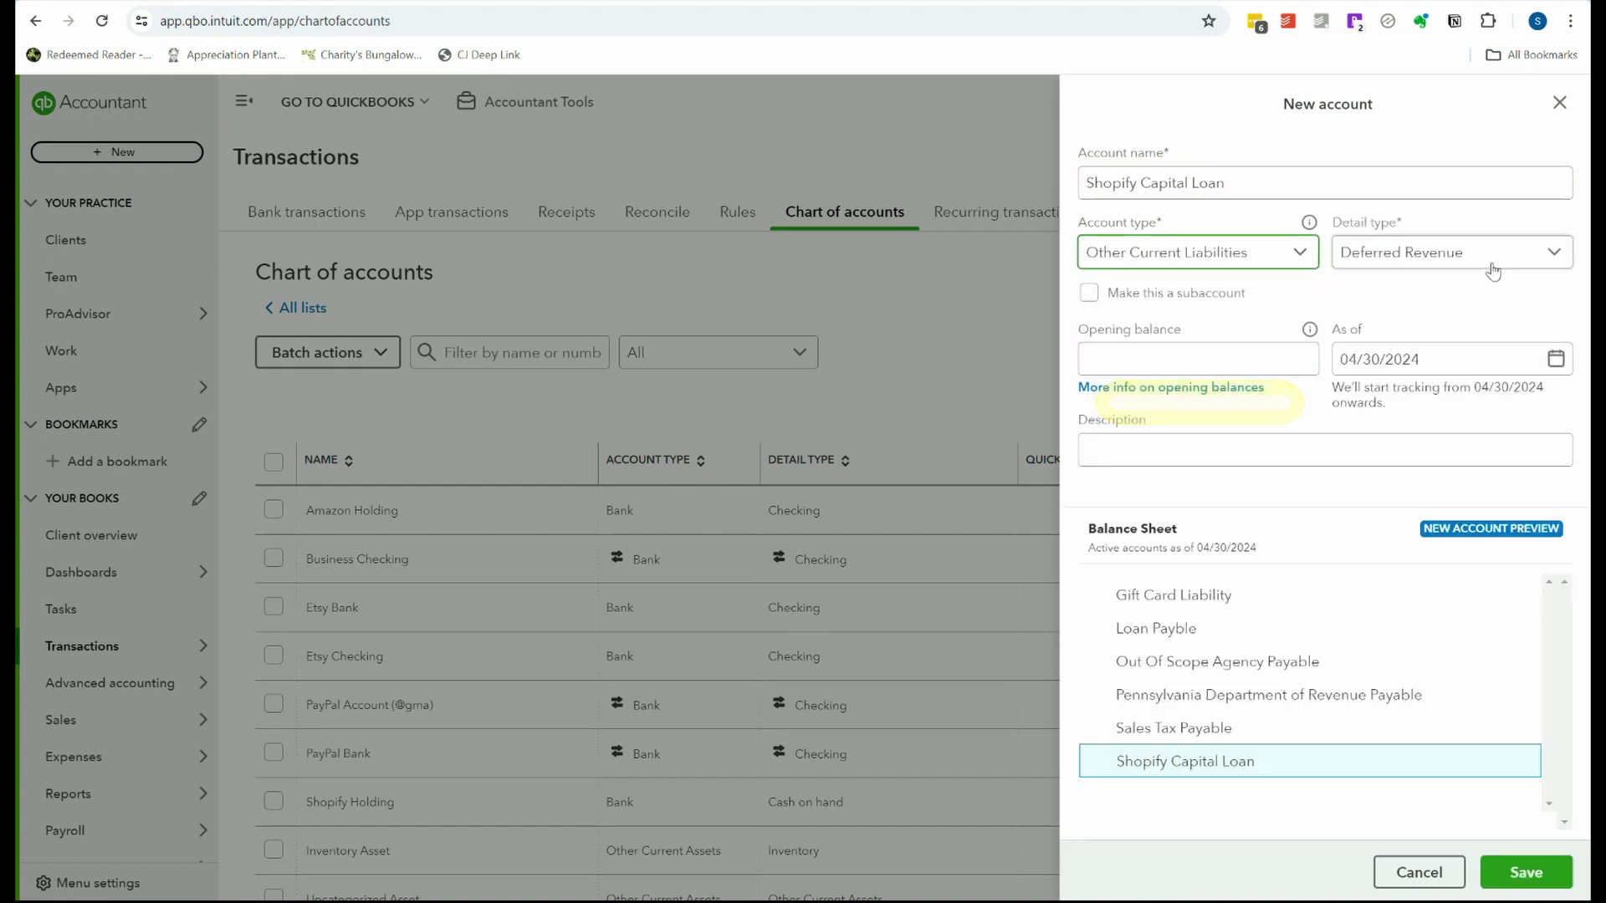
{"action": "left_click", "coordinate": [1526, 264]}
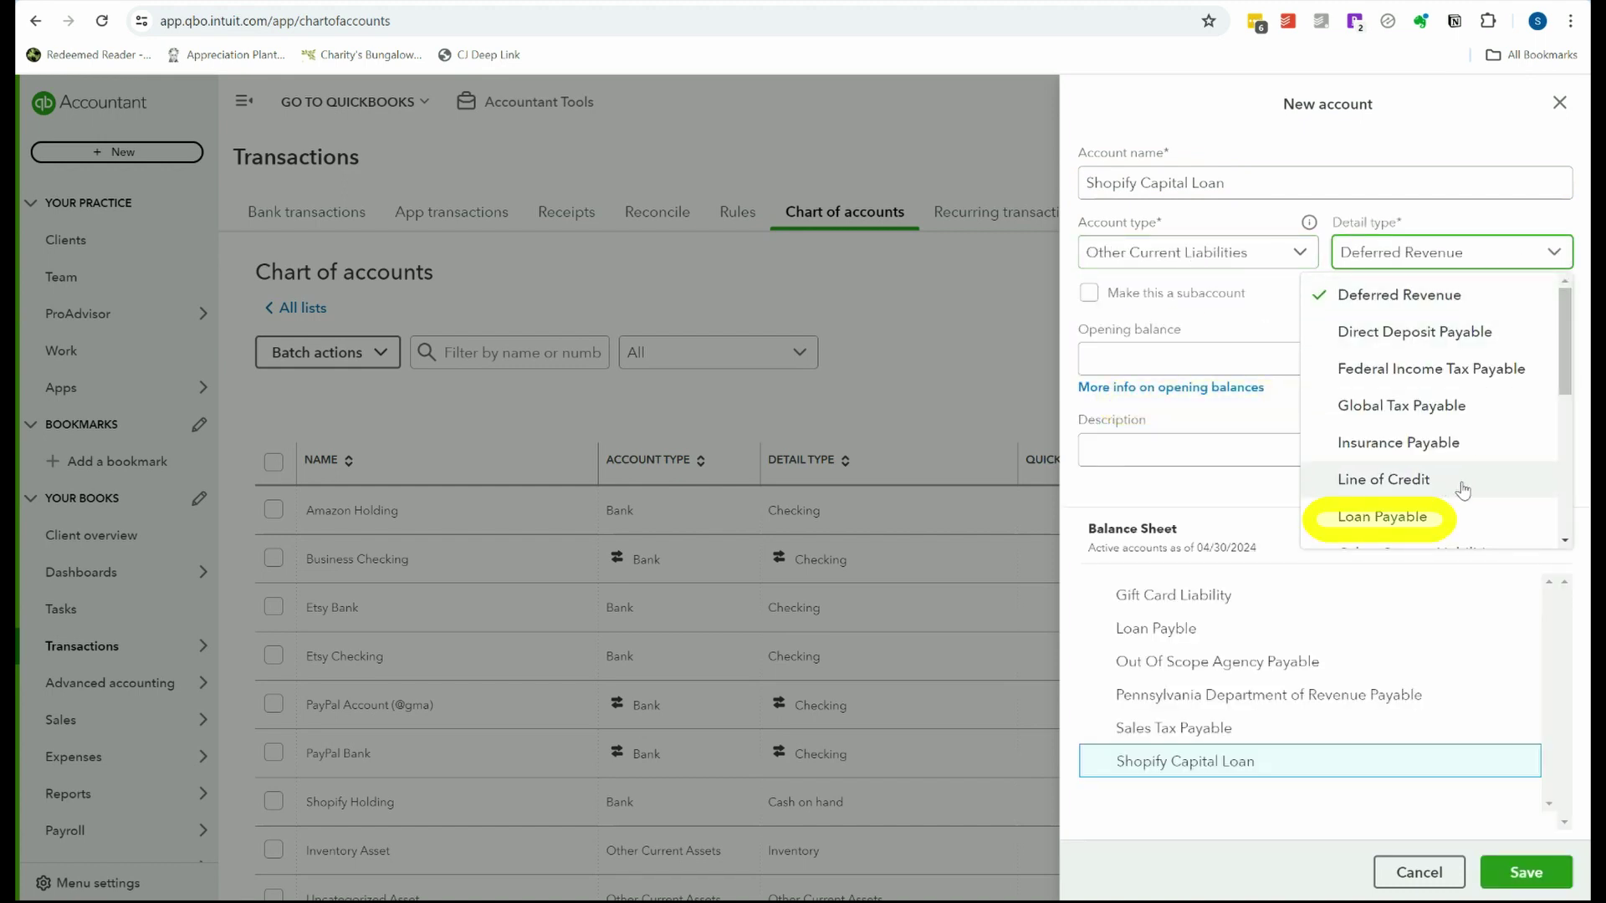
{"action": "left_click", "coordinate": [1421, 520]}
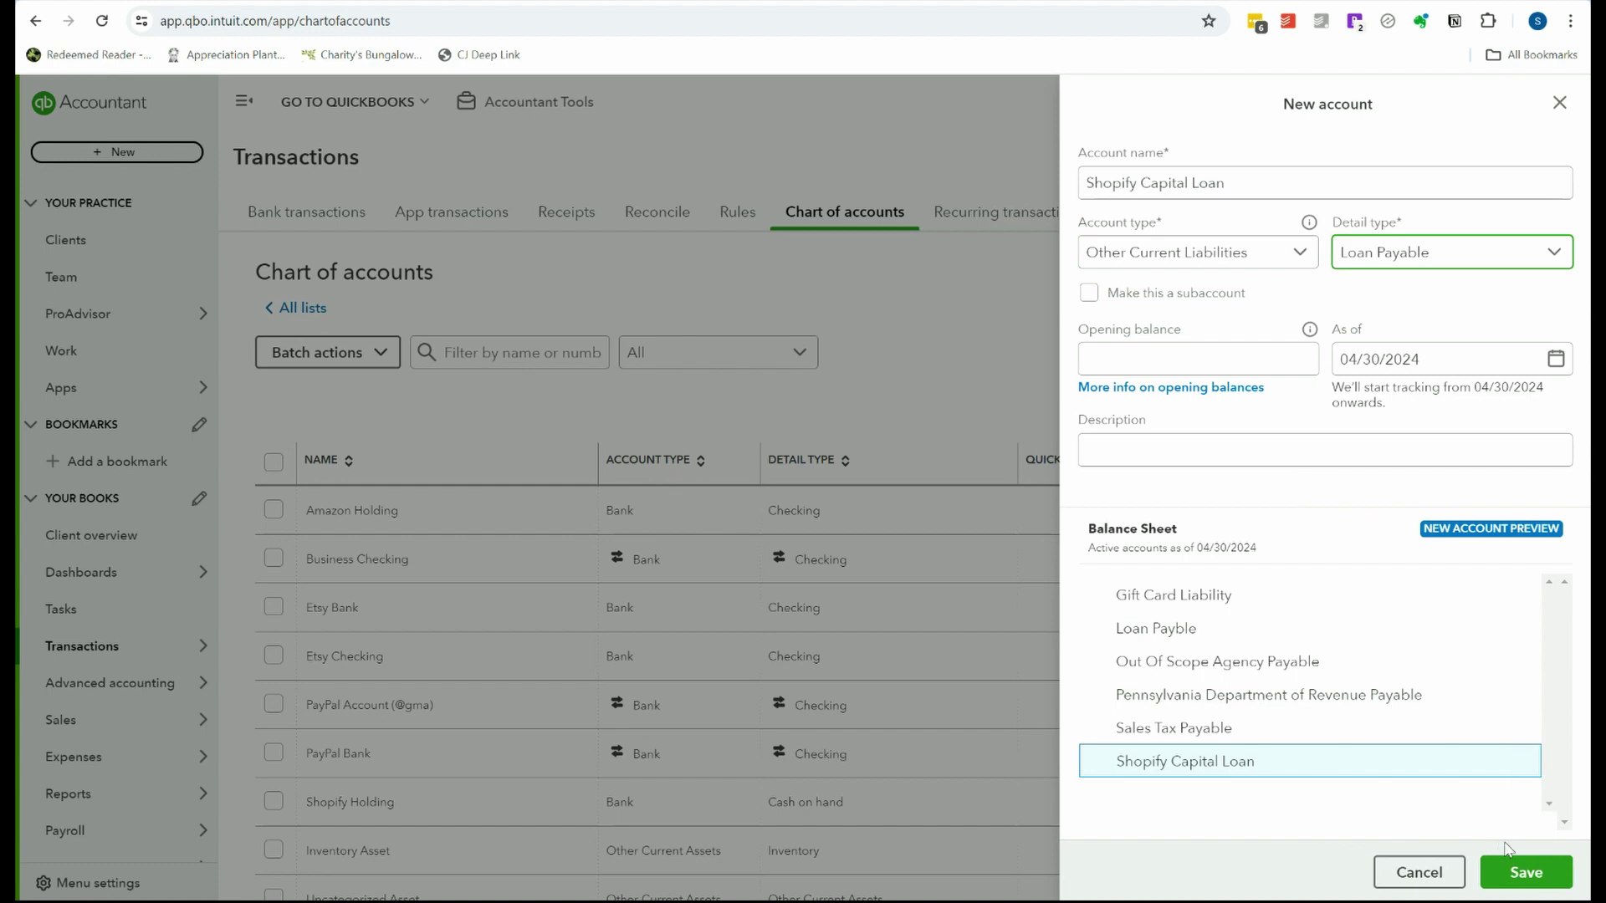
- Save the Shopify Capital Loan account and show Business Checking's bank transactions
{"action": "left_click", "coordinate": [1524, 874]}
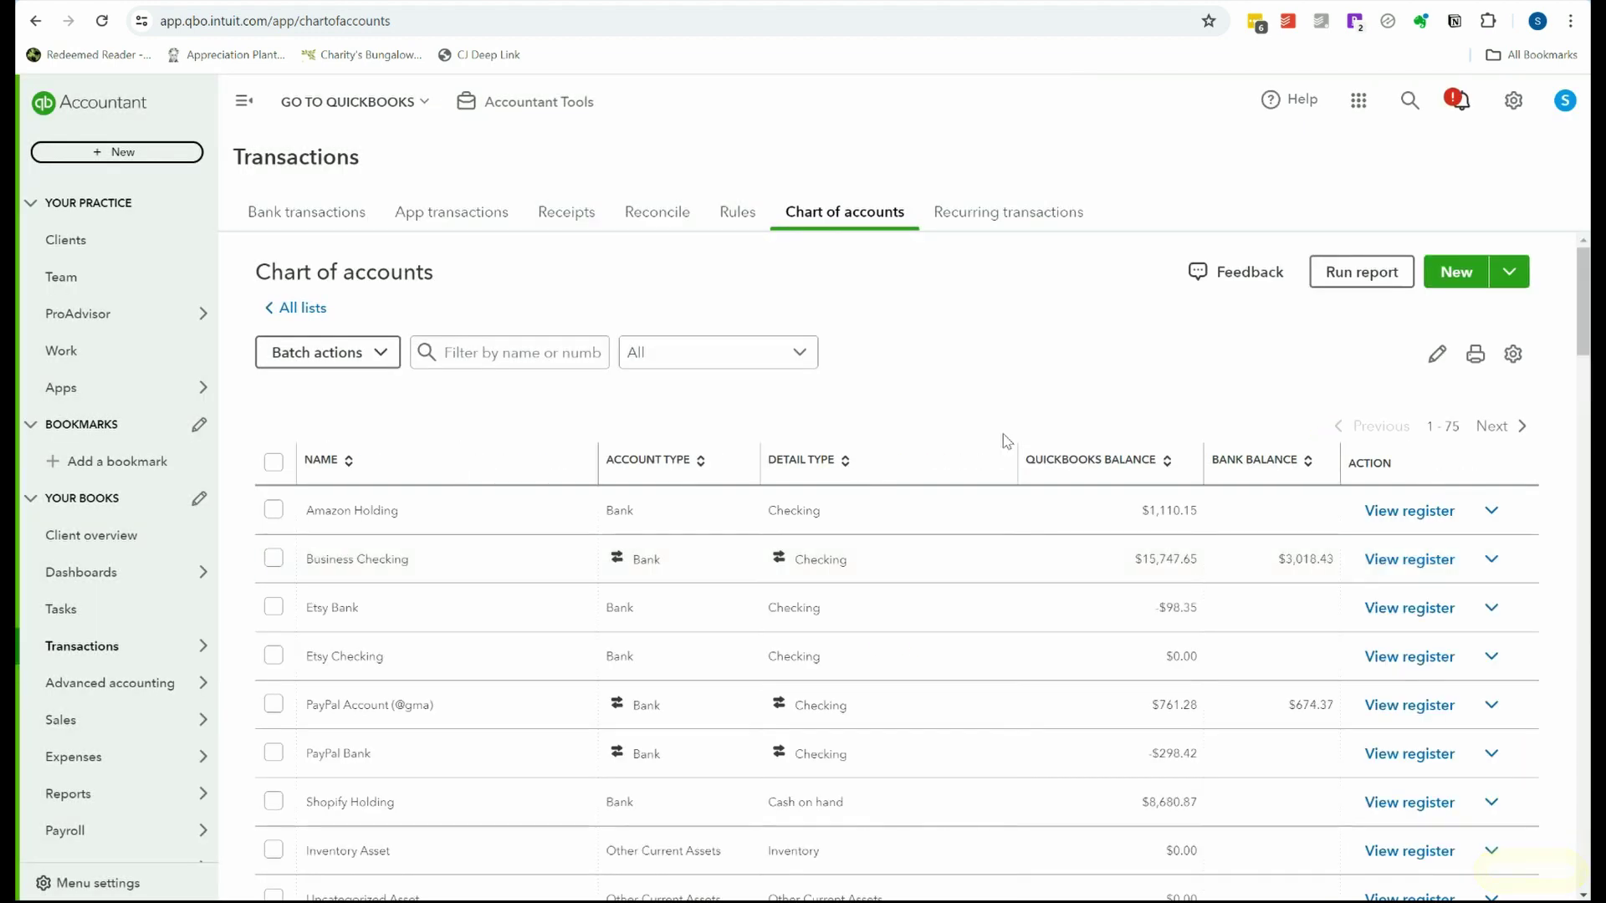
{"action": "left_click", "coordinate": [307, 212]}
{"action": "left_click", "coordinate": [961, 384]}
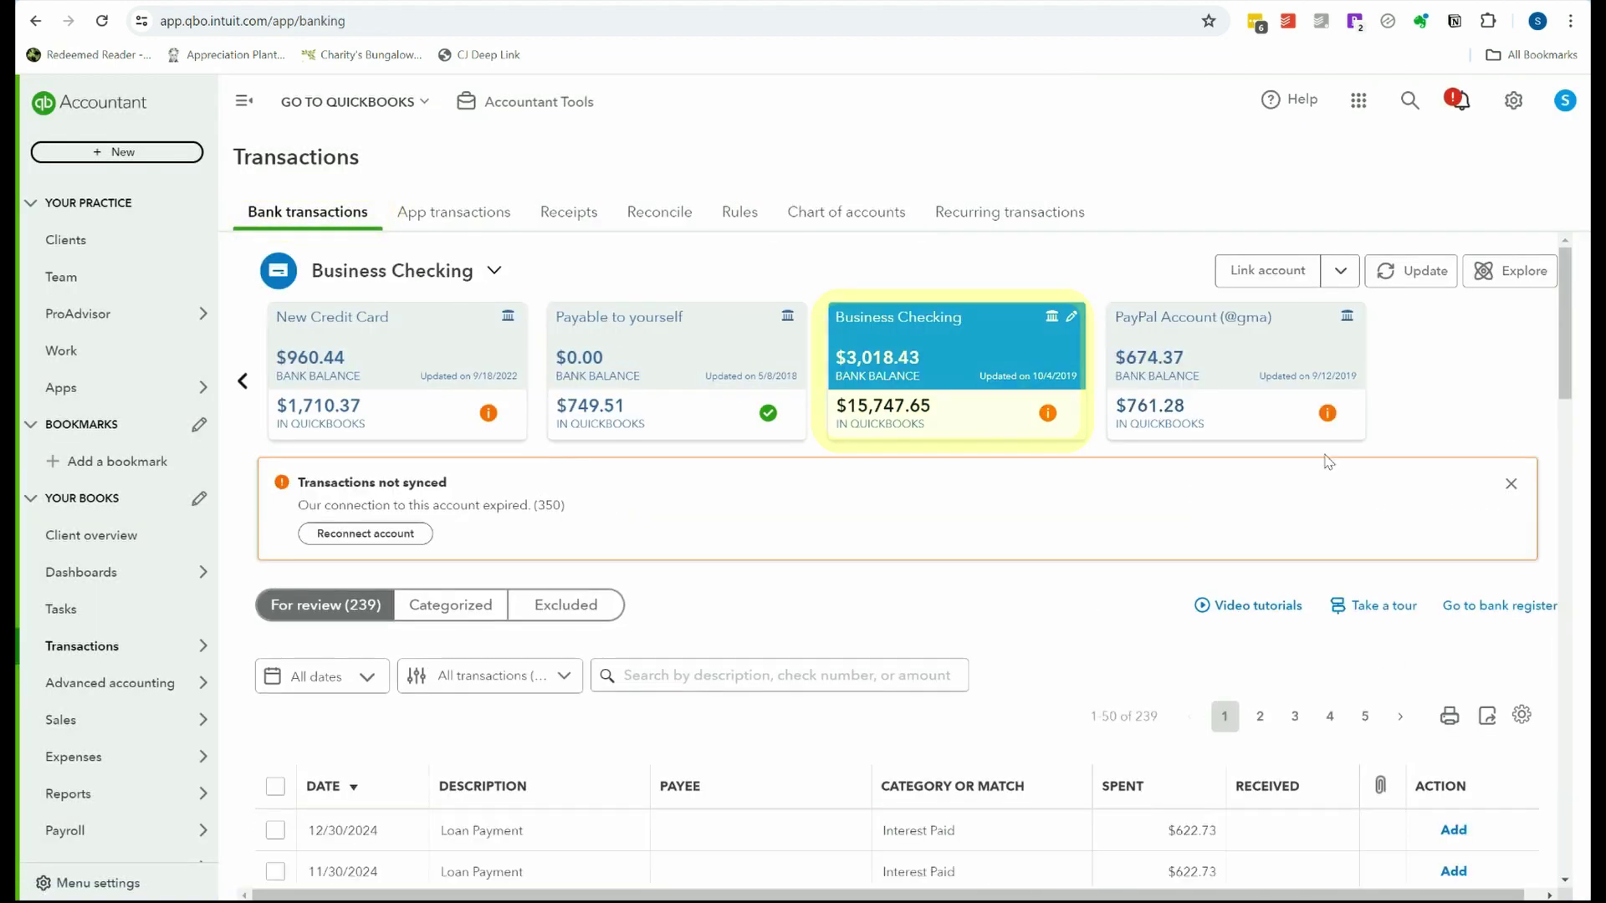
{"action": "scroll", "coordinate": [1238, 758], "scroll_direction": "down", "scroll_amount": 10}
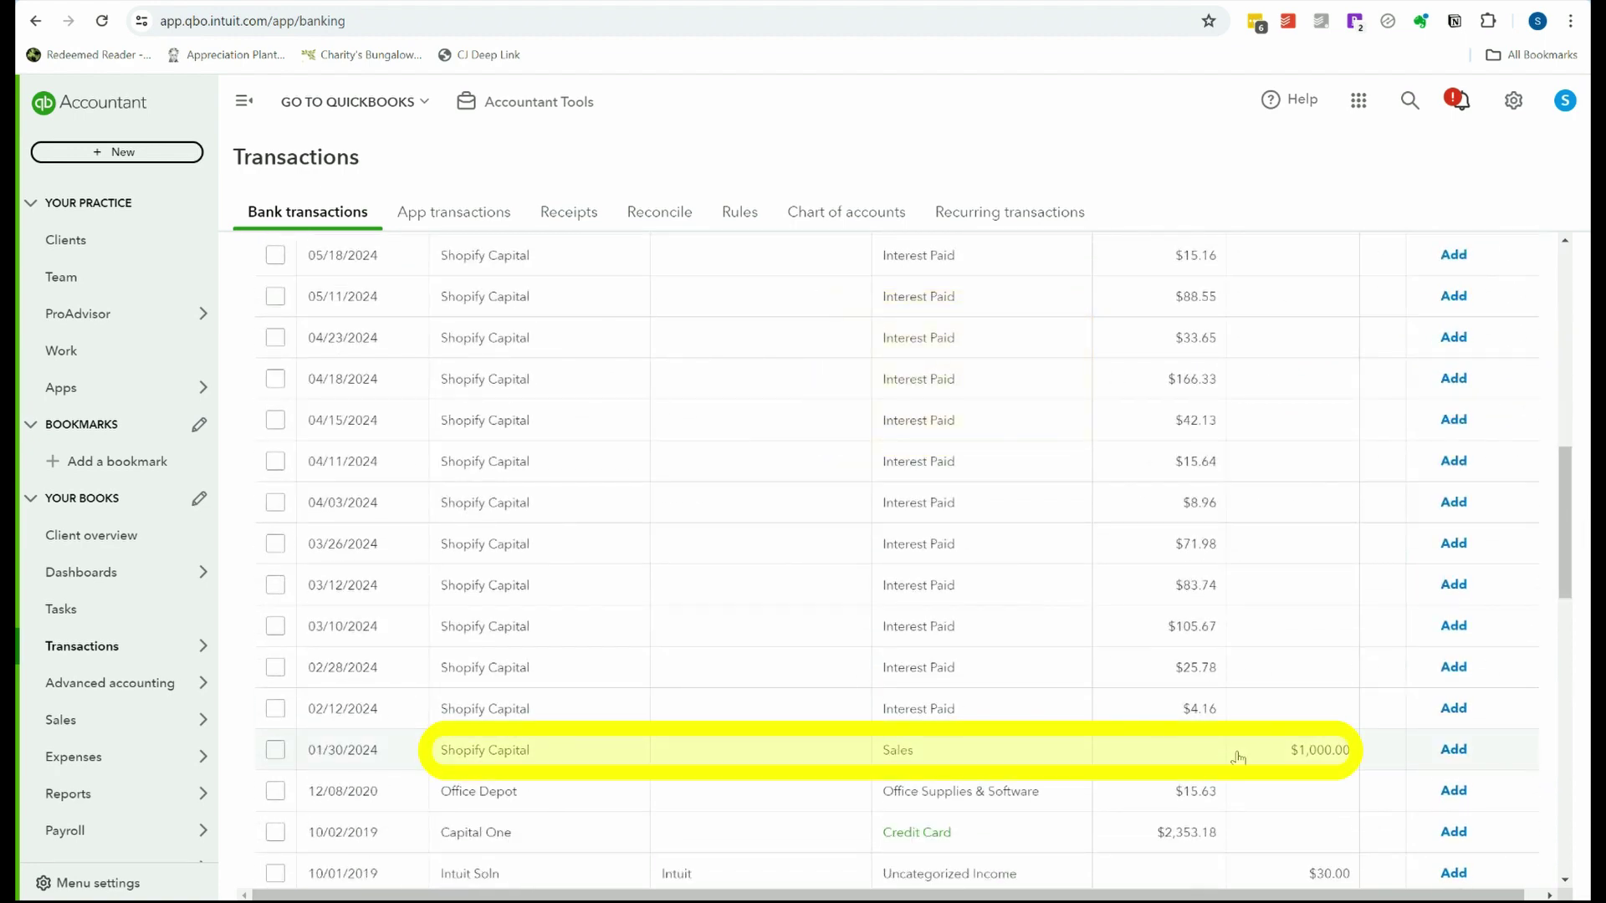
- Categorize the 01/30/2024 $1,000.00 Shopify Capital deposit to Shopify Capital Loan and add it
{"action": "left_click", "coordinate": [1187, 762]}
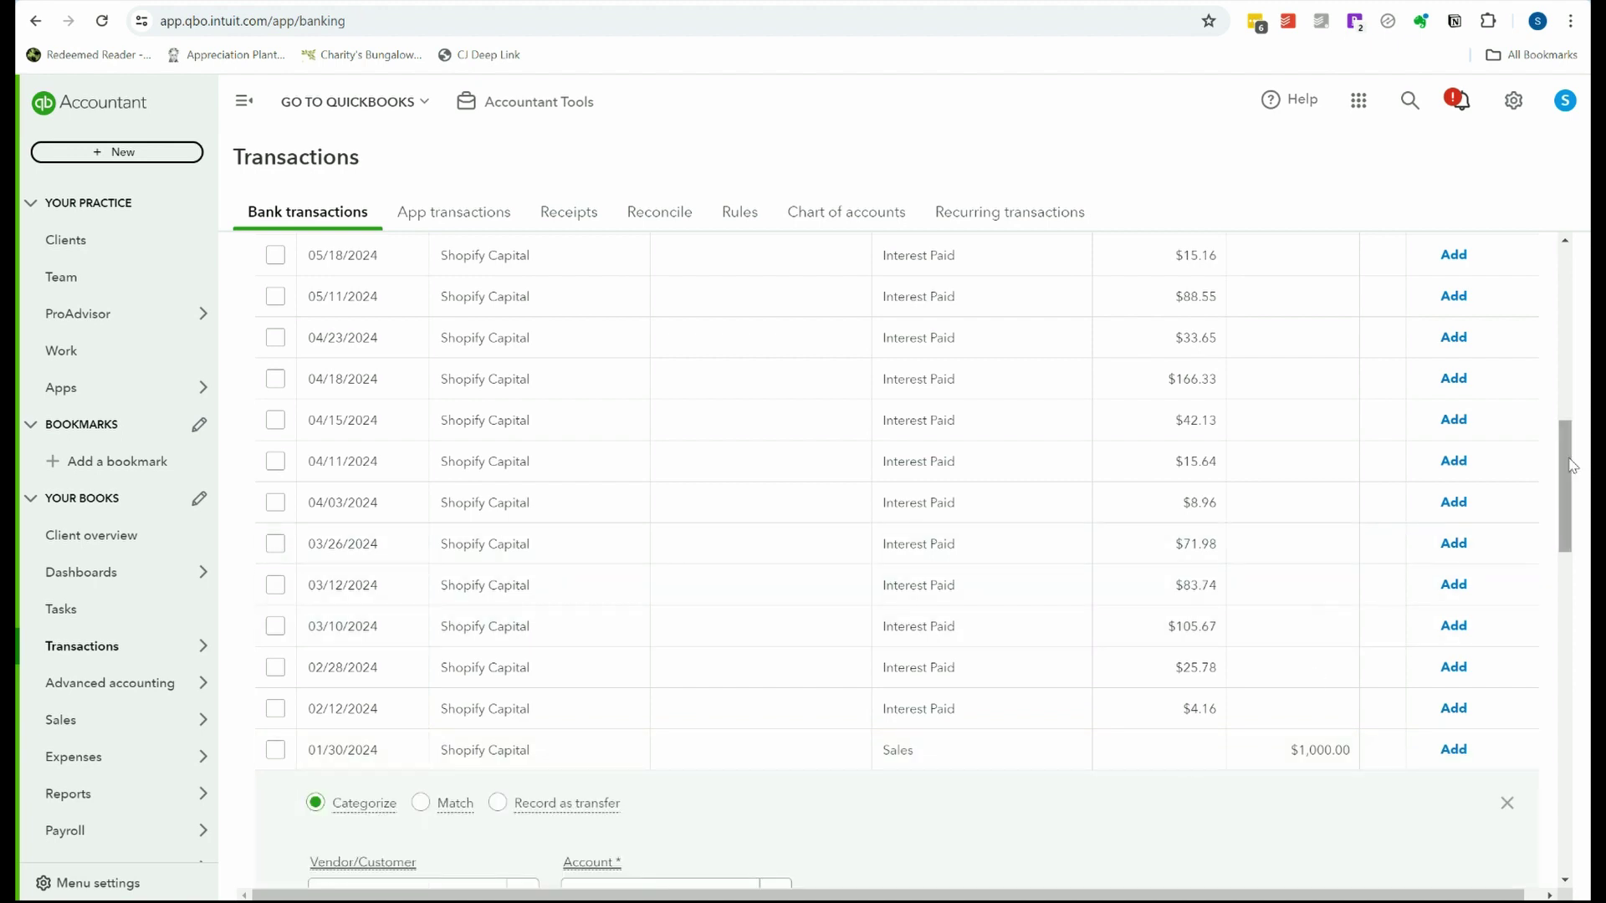
{"action": "scroll", "coordinate": [1569, 532], "scroll_direction": "down", "scroll_amount": 3}
{"action": "scroll", "coordinate": [1569, 532], "scroll_direction": "down", "scroll_amount": 3}
{"action": "left_click", "coordinate": [776, 495]}
{"action": "type", "text": "shop"}
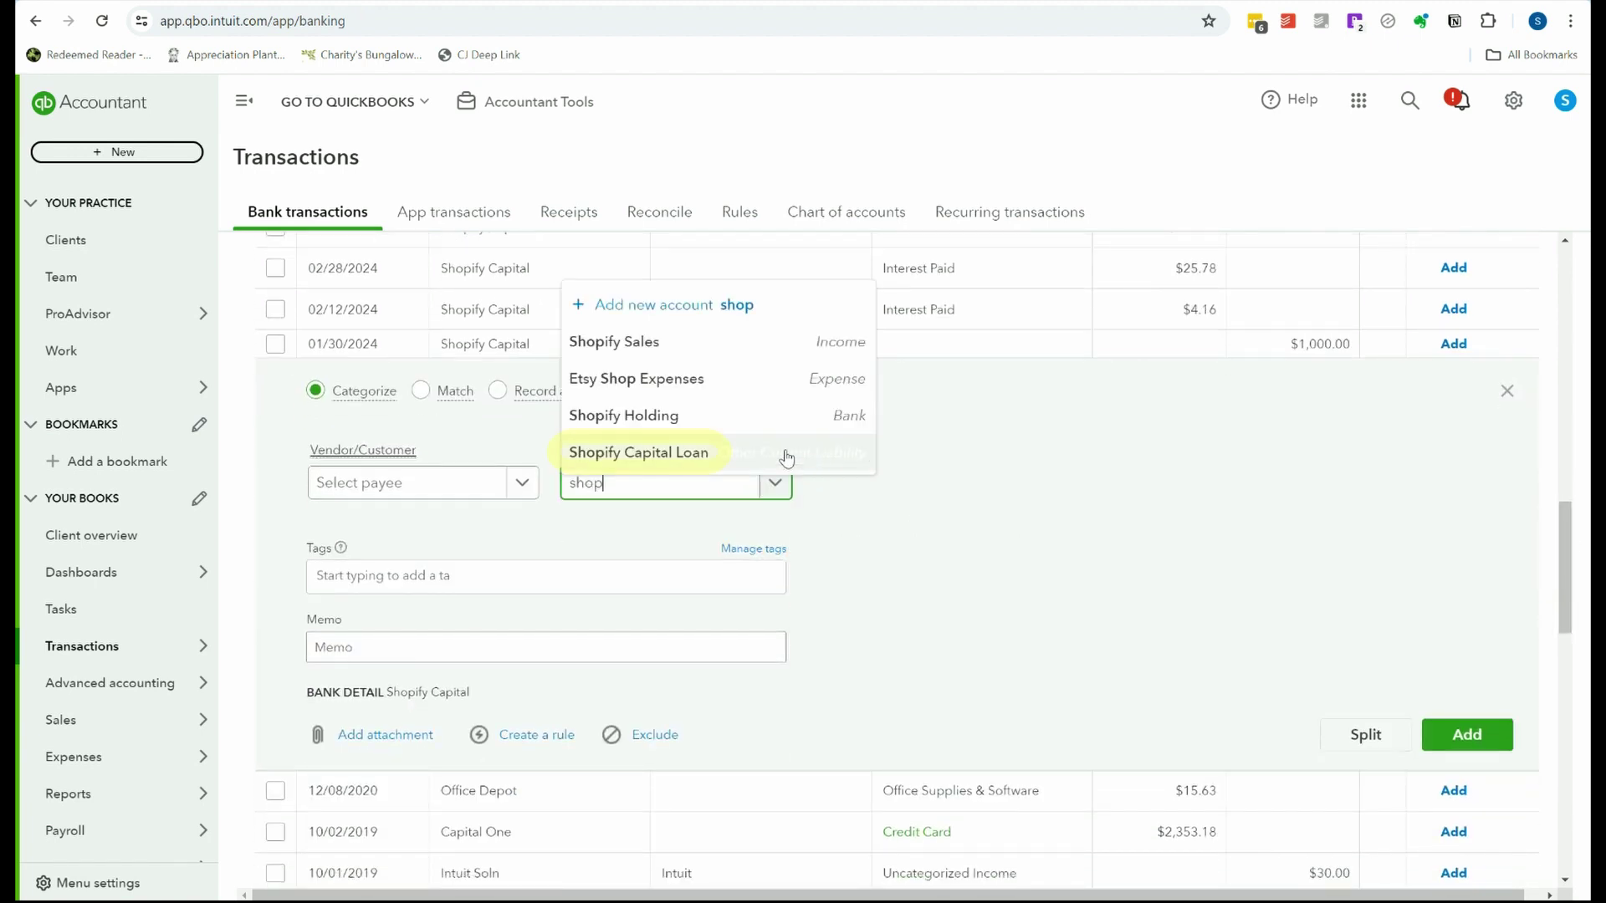
{"action": "left_click", "coordinate": [787, 456]}
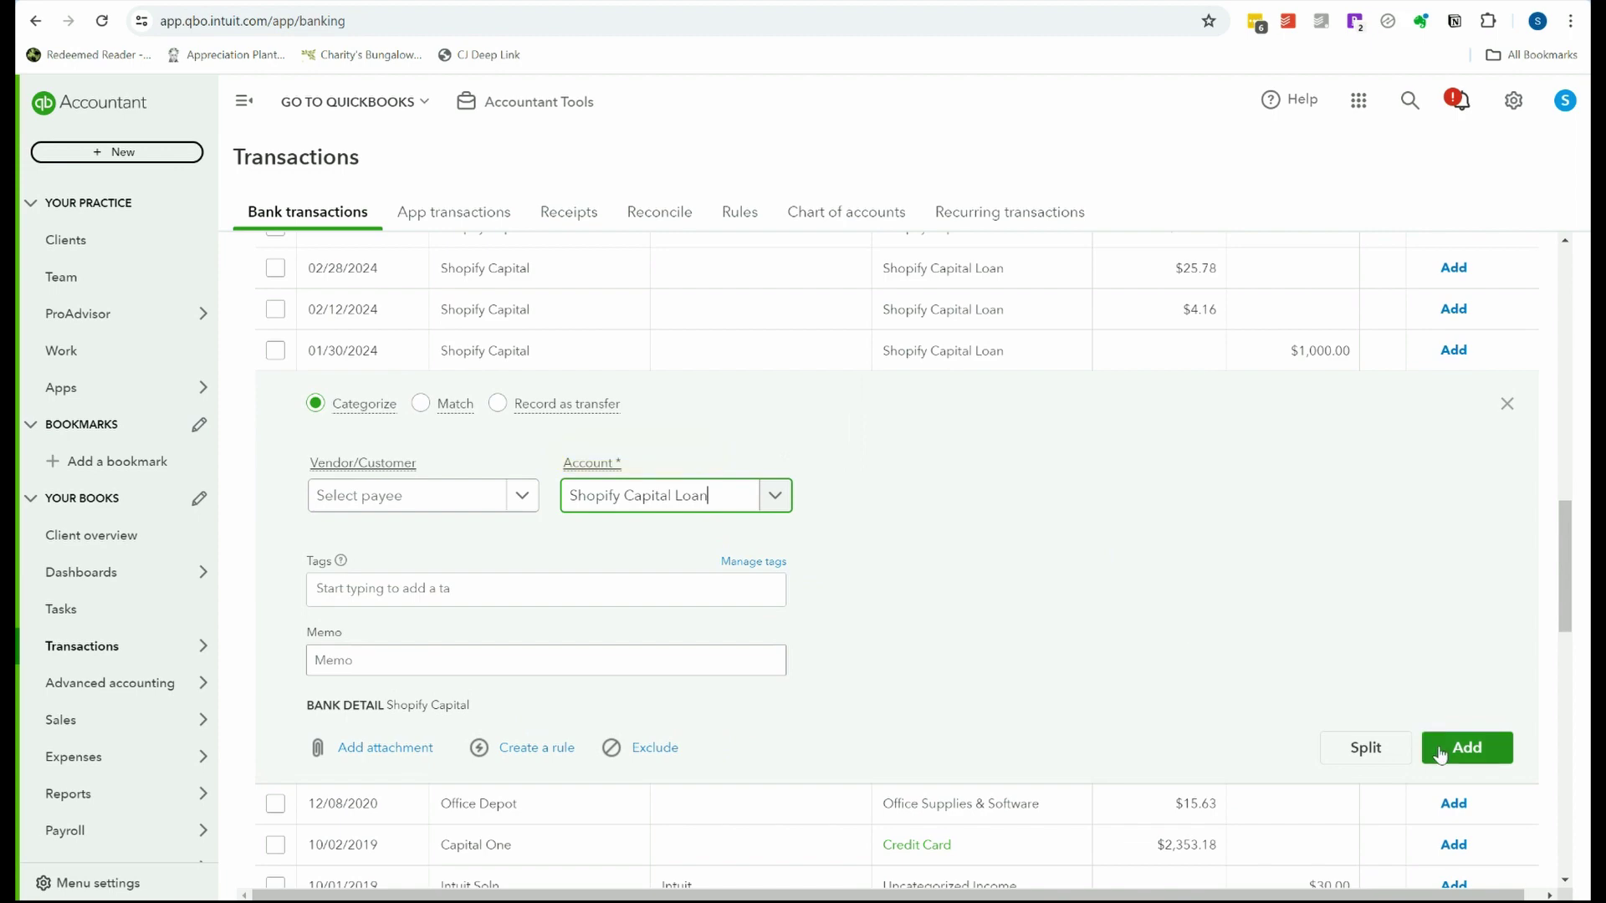
{"action": "left_click", "coordinate": [1466, 749]}
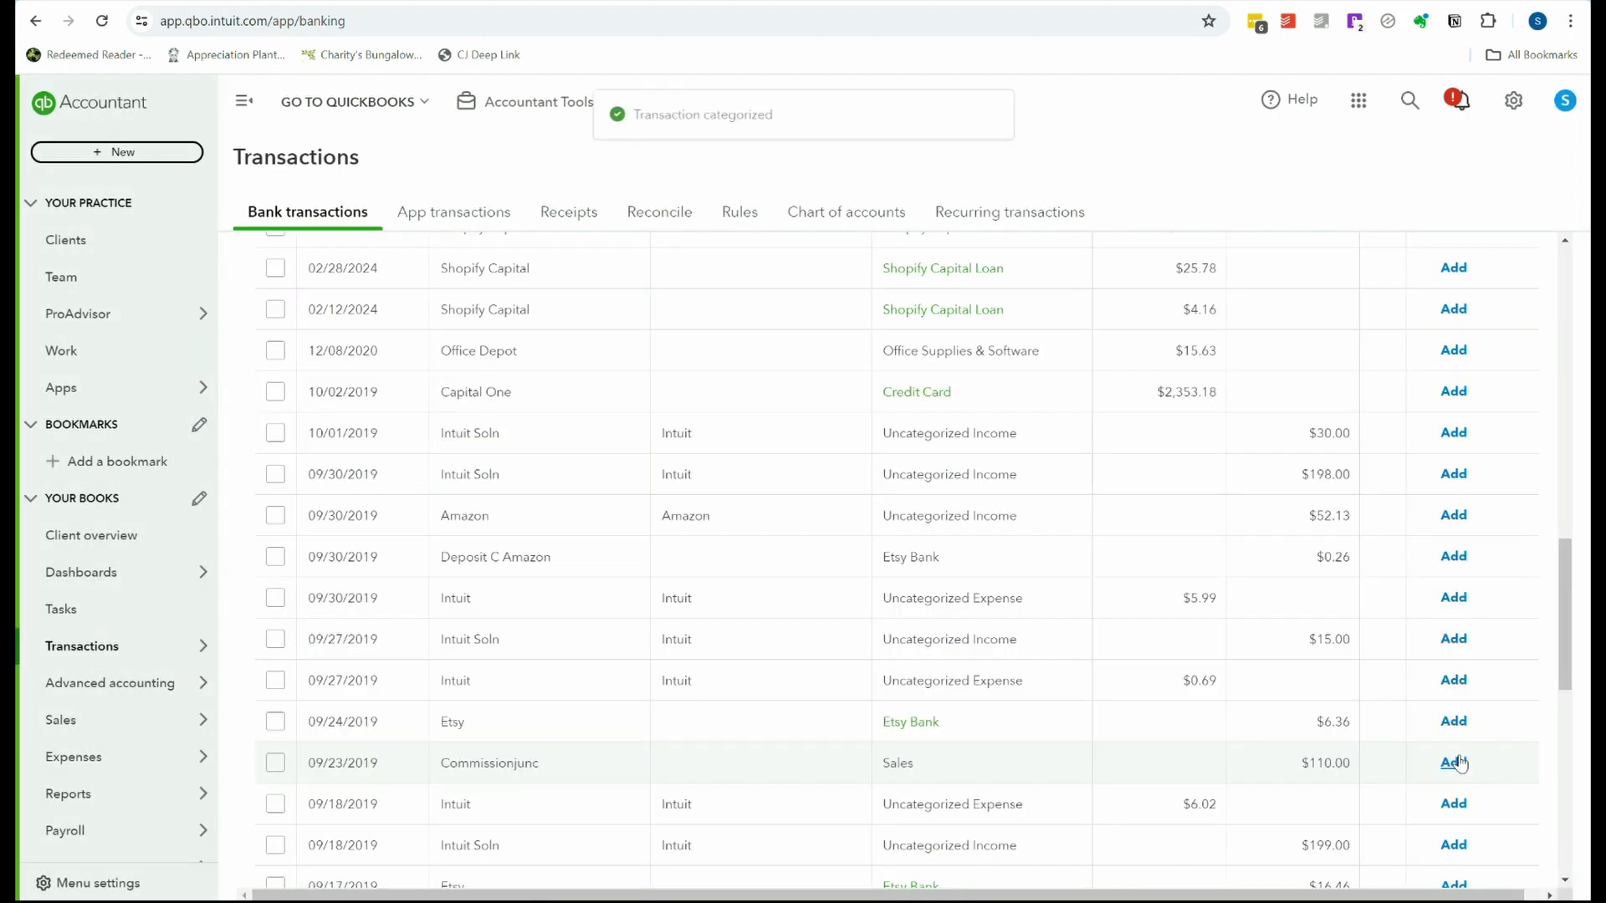
- Select the 15 Shopify Capital money-out transactions in the review list
{"action": "left_click_drag", "start_coordinate": [1569, 667], "coordinate": [1580, 549]}
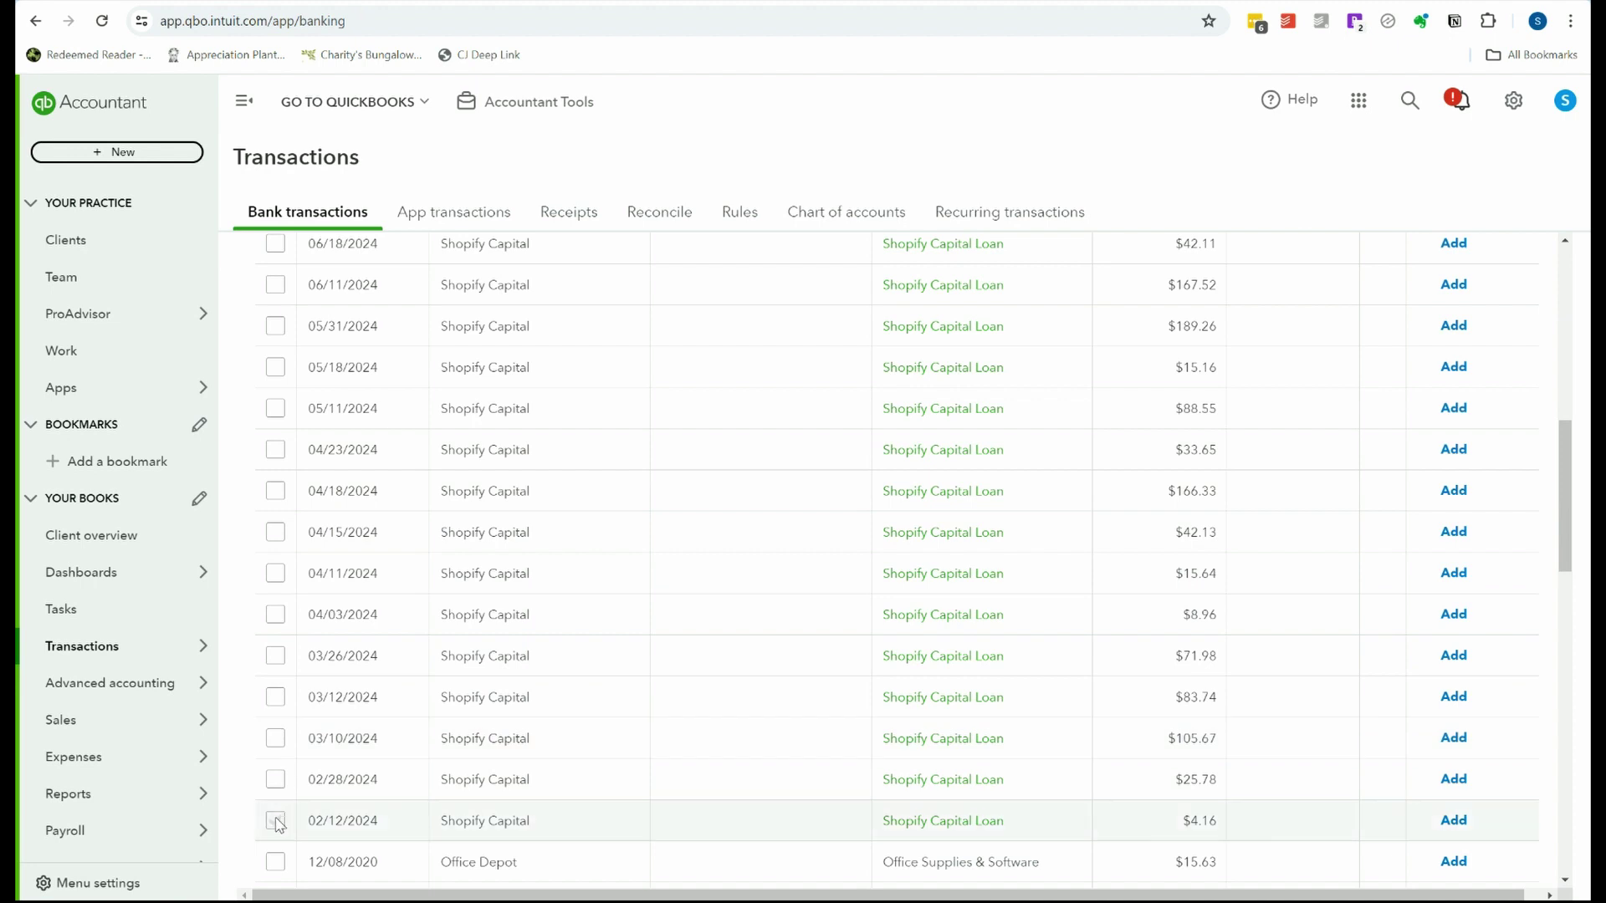
{"action": "left_click_drag", "start_coordinate": [276, 822], "coordinate": [556, 487]}
{"action": "scroll", "coordinate": [276, 325], "scroll_direction": "up", "scroll_amount": 5}
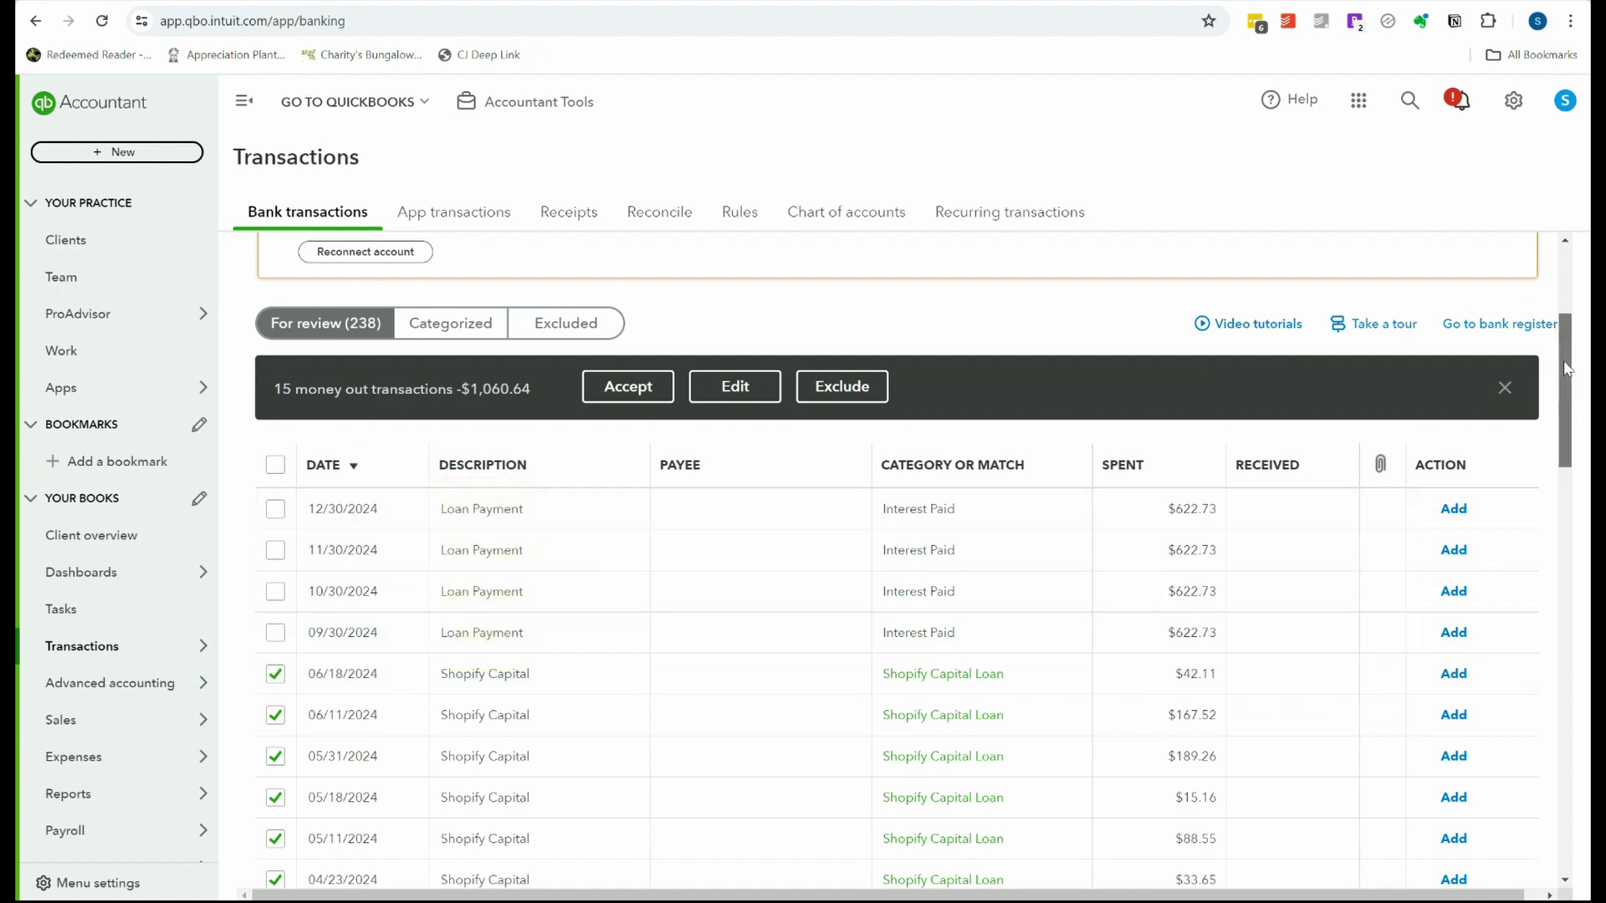
{"action": "scroll", "coordinate": [1581, 426], "scroll_direction": "down", "scroll_amount": 3}
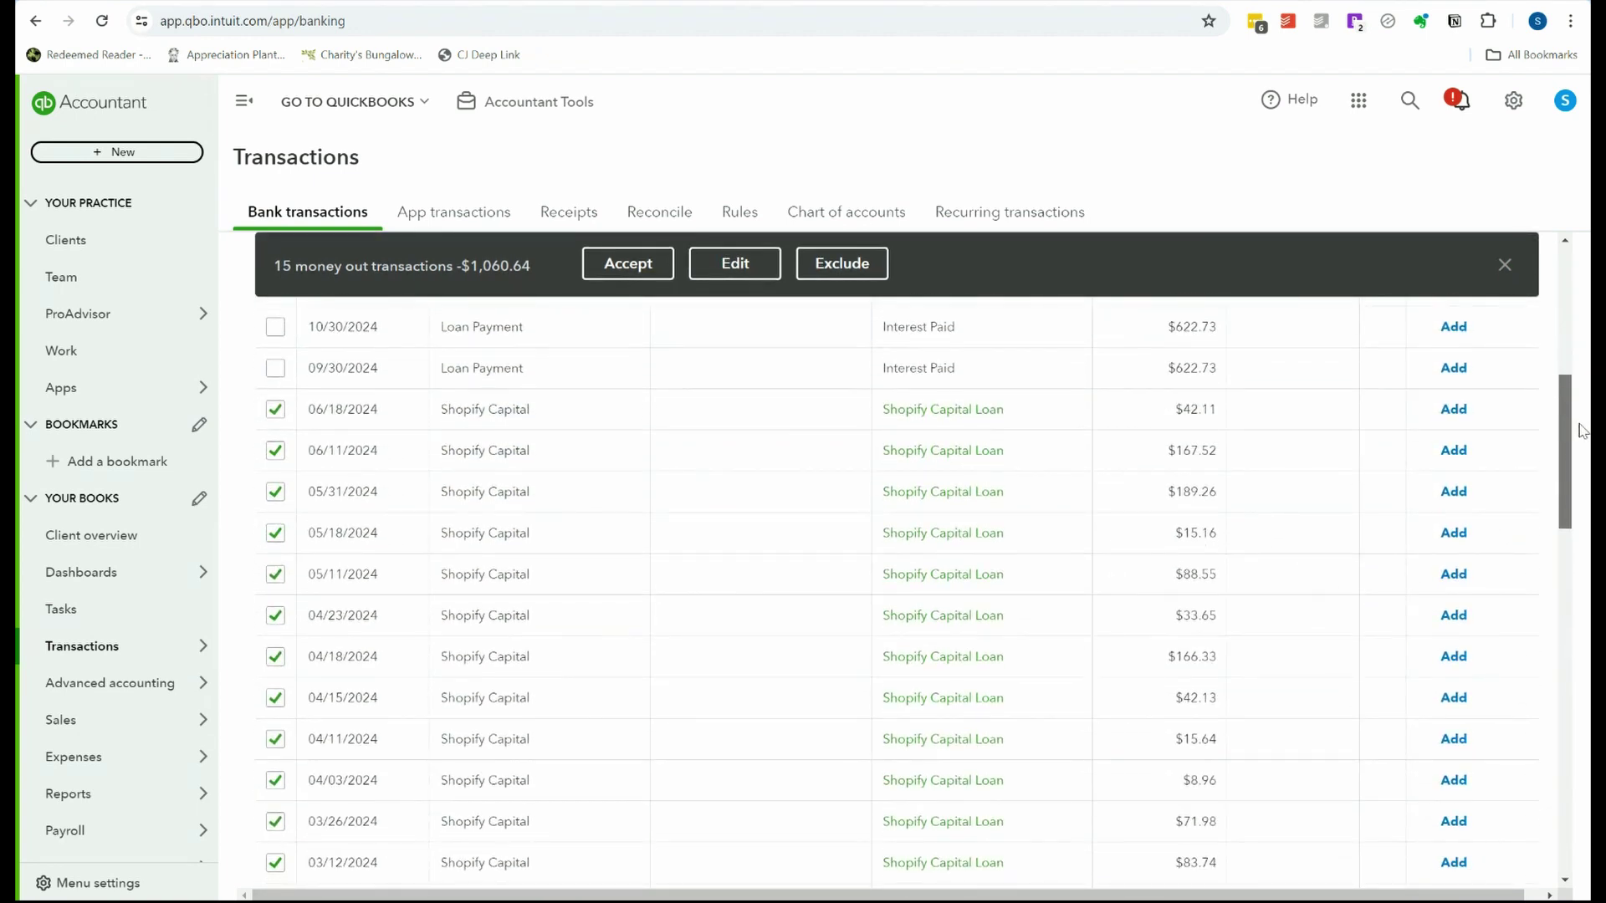
{"action": "left_click_drag", "start_coordinate": [1581, 431], "coordinate": [1587, 502]}
- Batch-edit the selected transactions to account Shopify Capital Loan and apply
{"action": "left_click", "coordinate": [736, 266]}
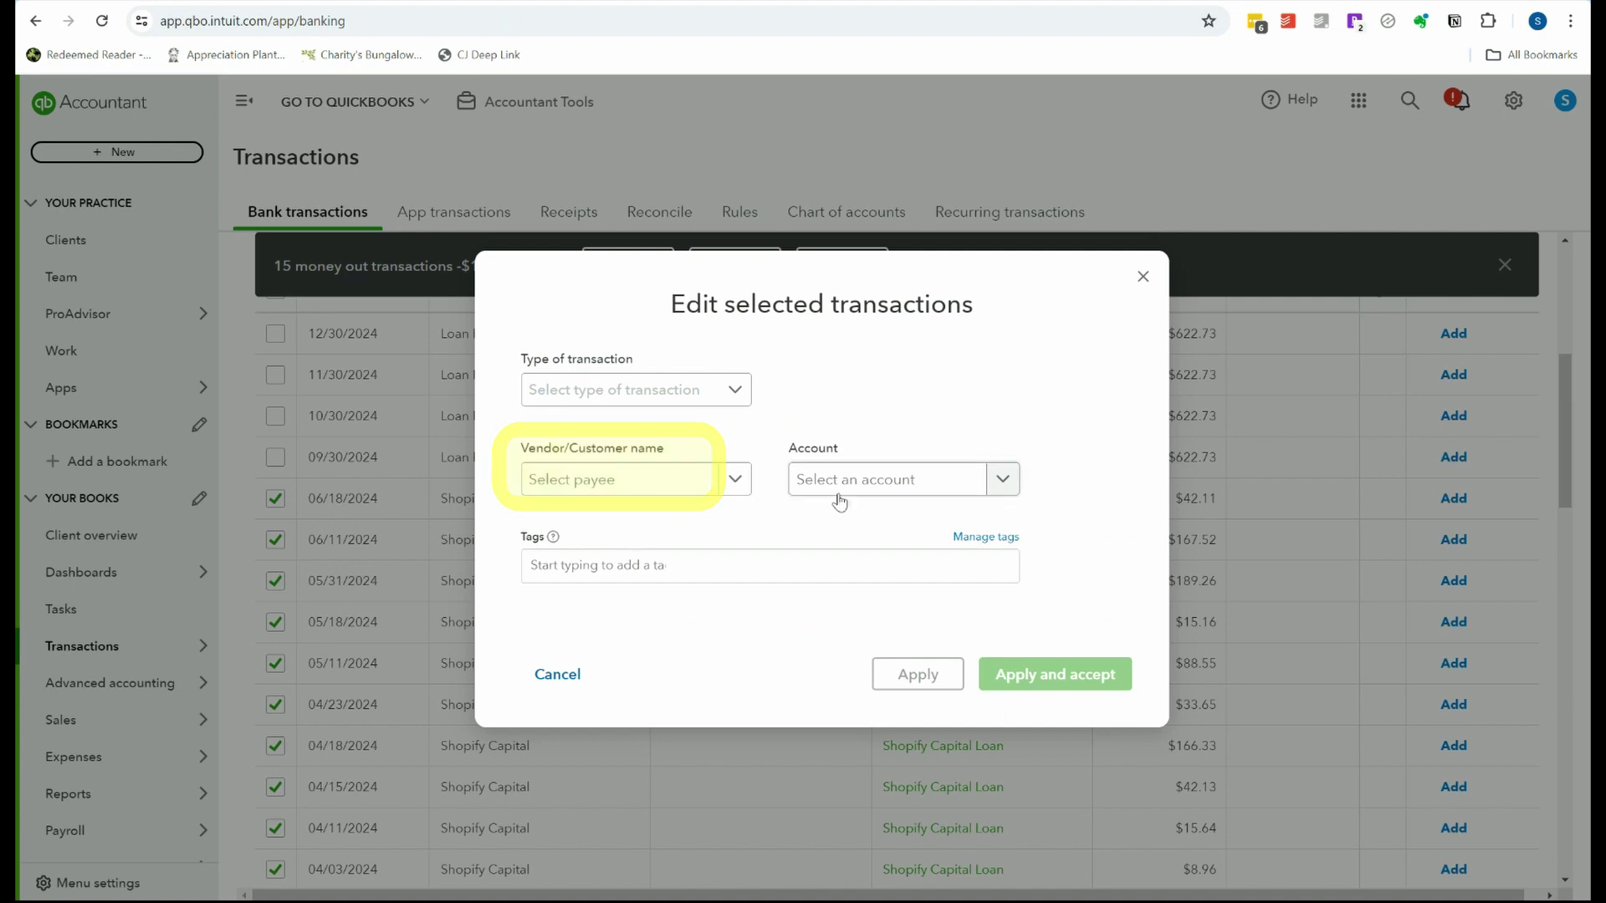
{"action": "left_click", "coordinate": [853, 483]}
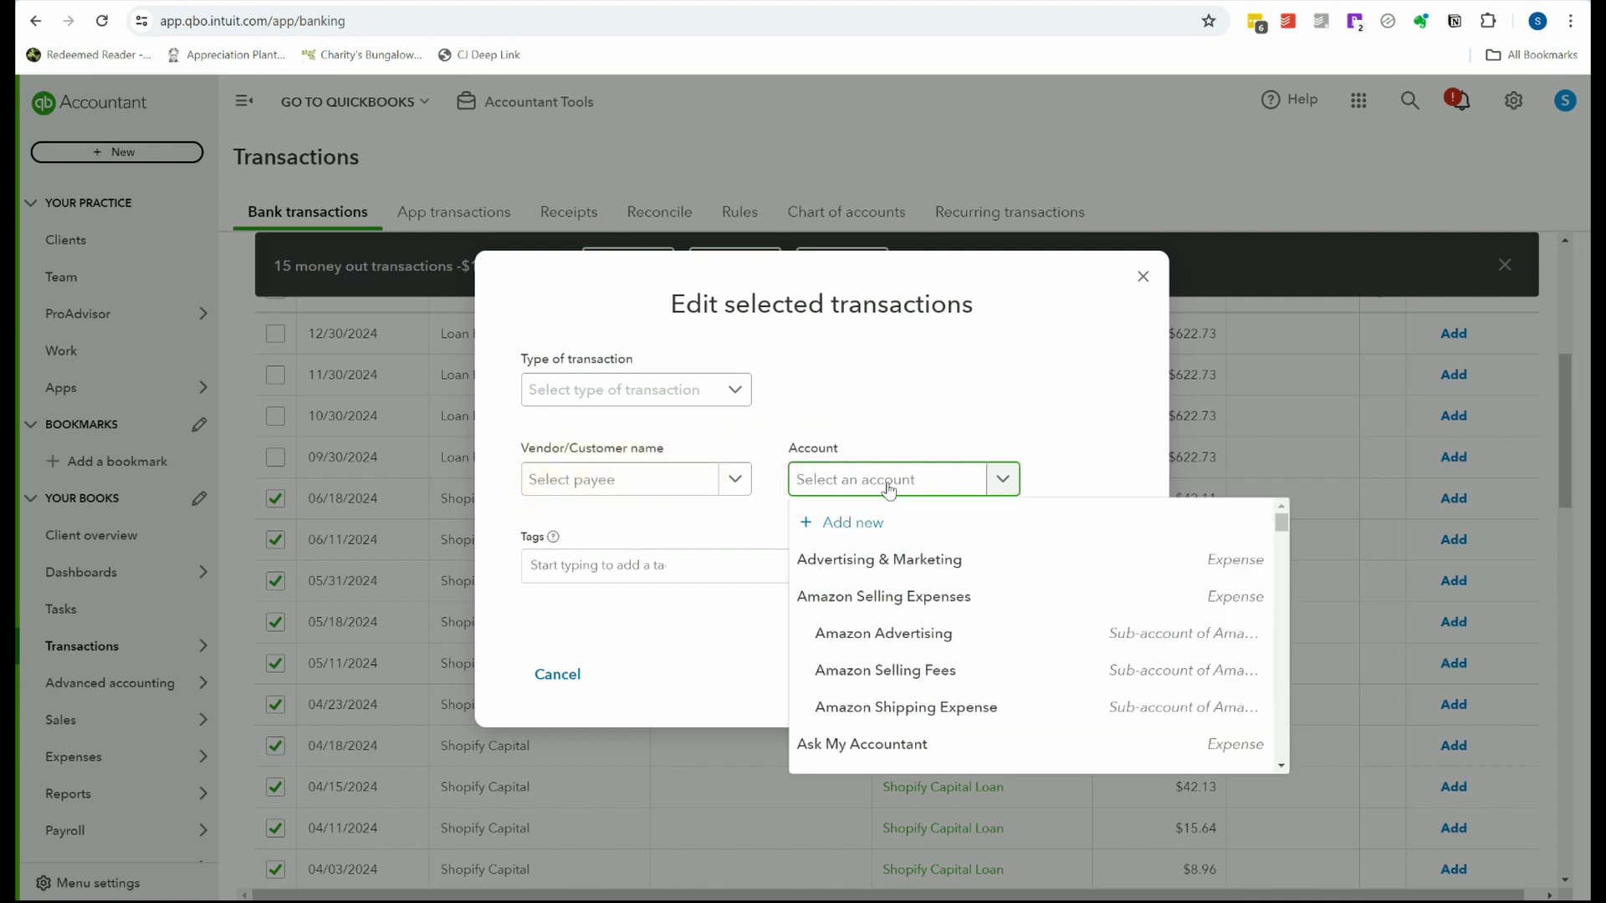
{"action": "type", "text": "shop"}
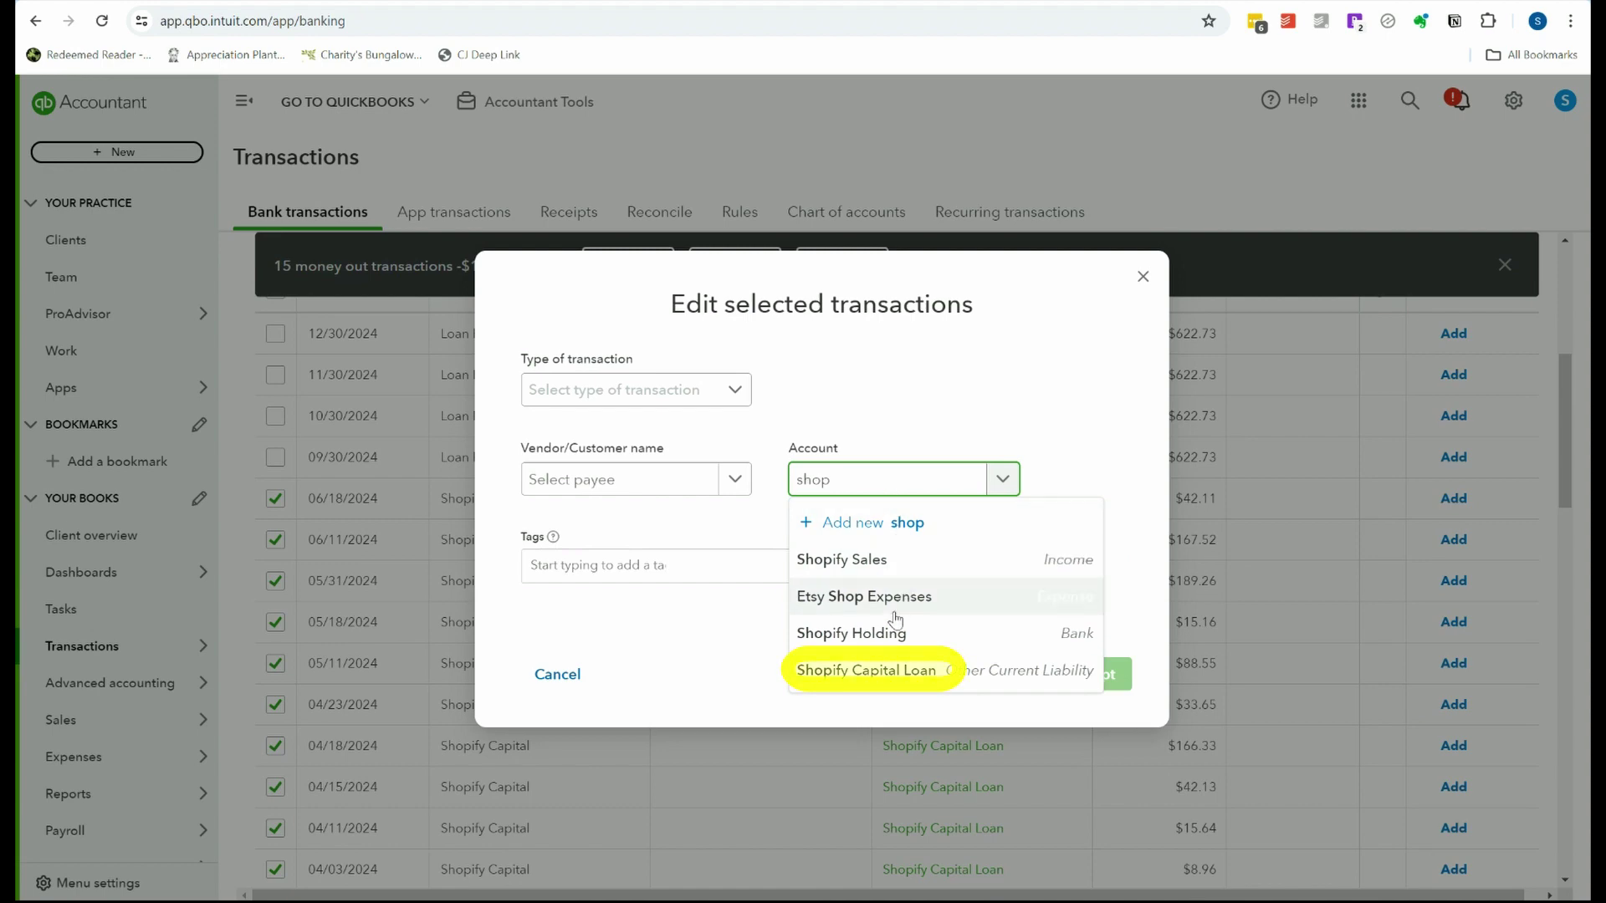
{"action": "left_click", "coordinate": [871, 670]}
{"action": "left_click", "coordinate": [1034, 680]}
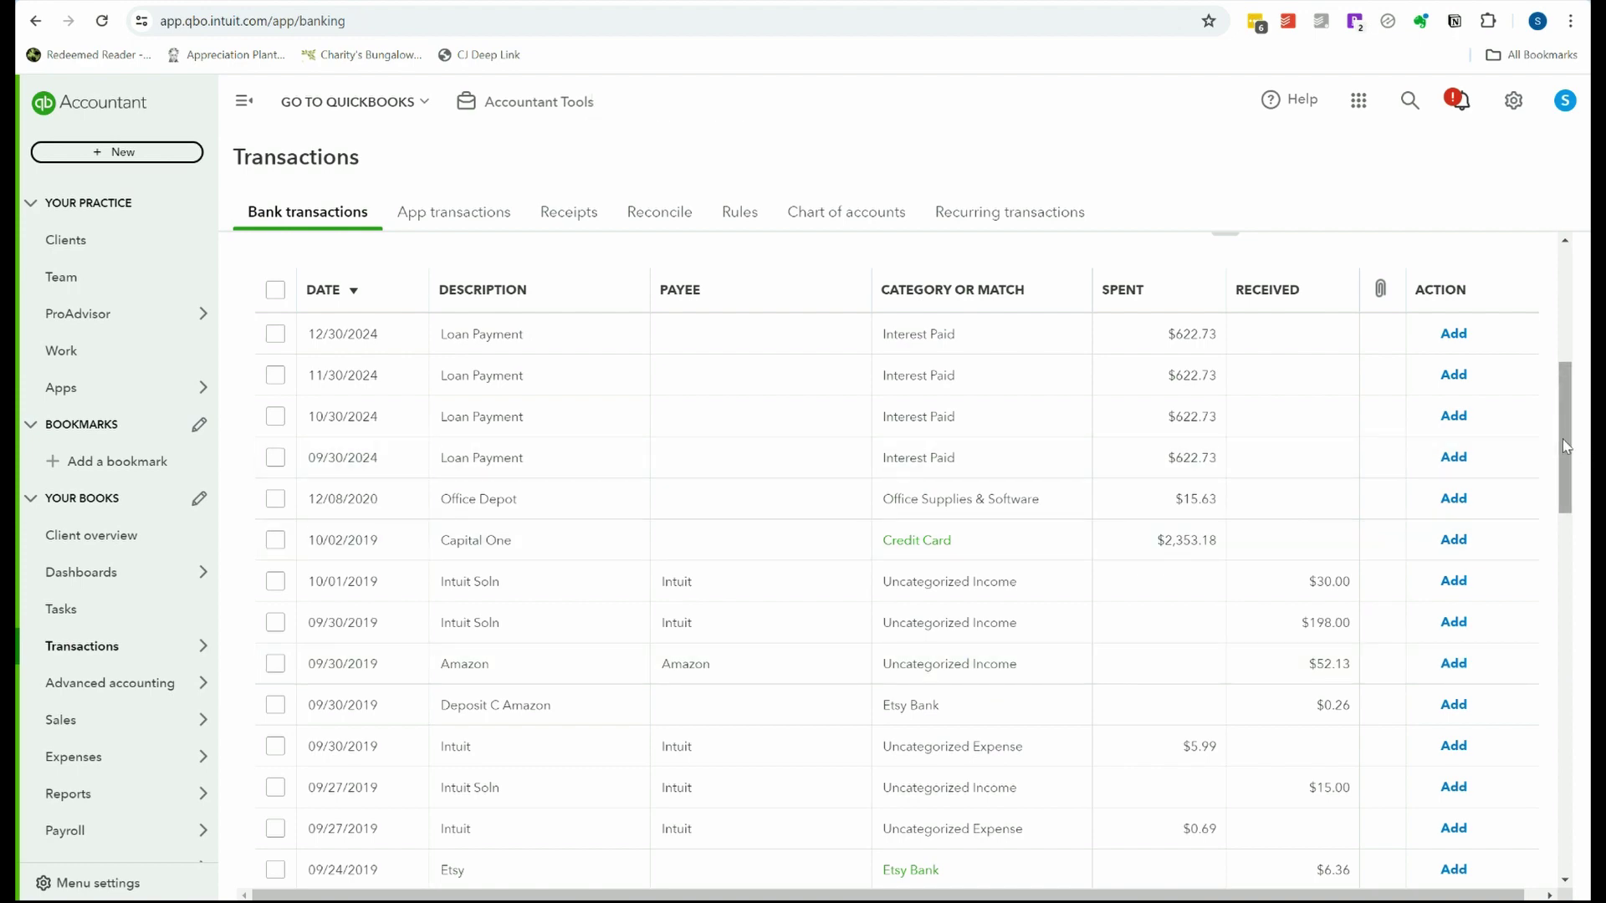
- Open the Shopify Capital Loan register and review its 16 entries ending at -$60.64
{"action": "left_click_drag", "start_coordinate": [1563, 439], "coordinate": [1562, 371]}
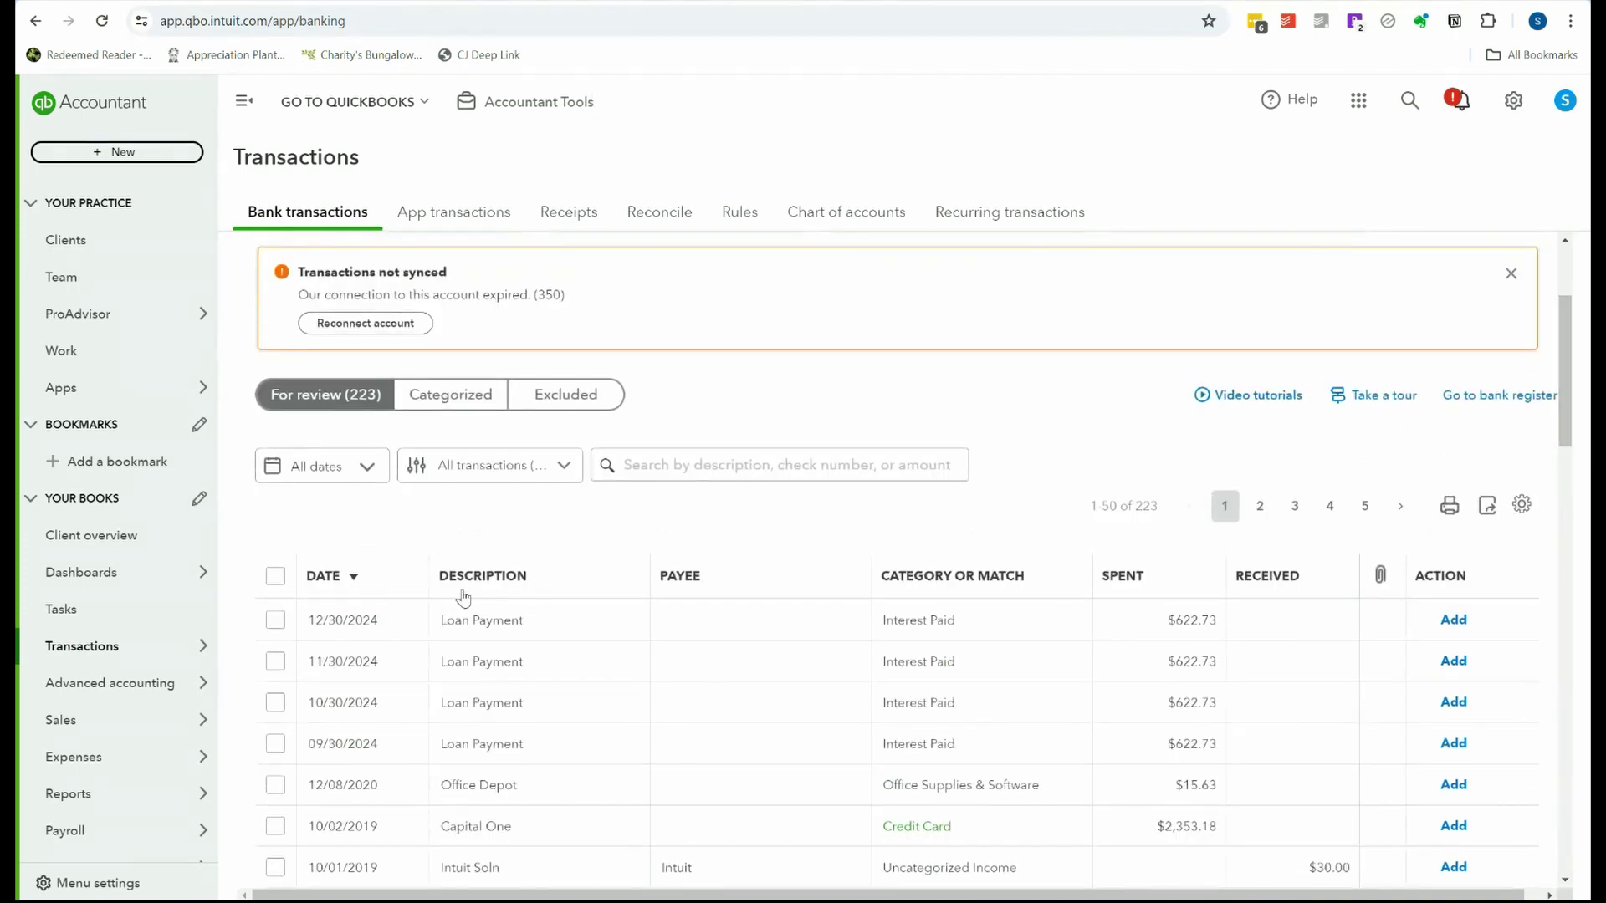
{"action": "left_click", "coordinate": [1481, 397]}
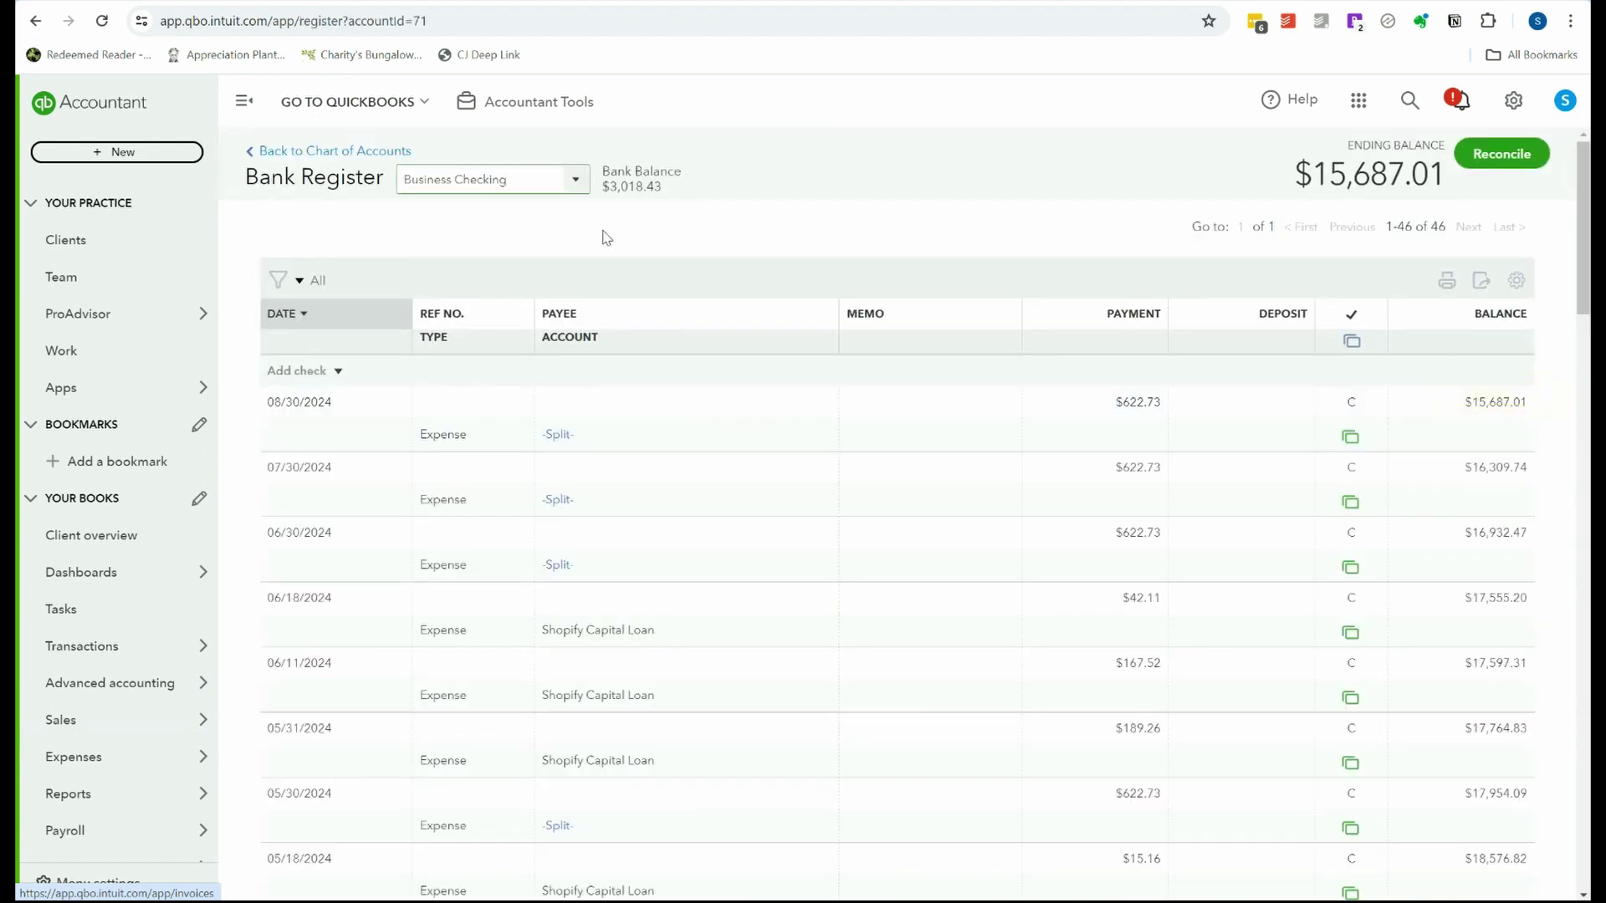
{"action": "left_click", "coordinate": [535, 179]}
{"action": "left_click", "coordinate": [736, 474]}
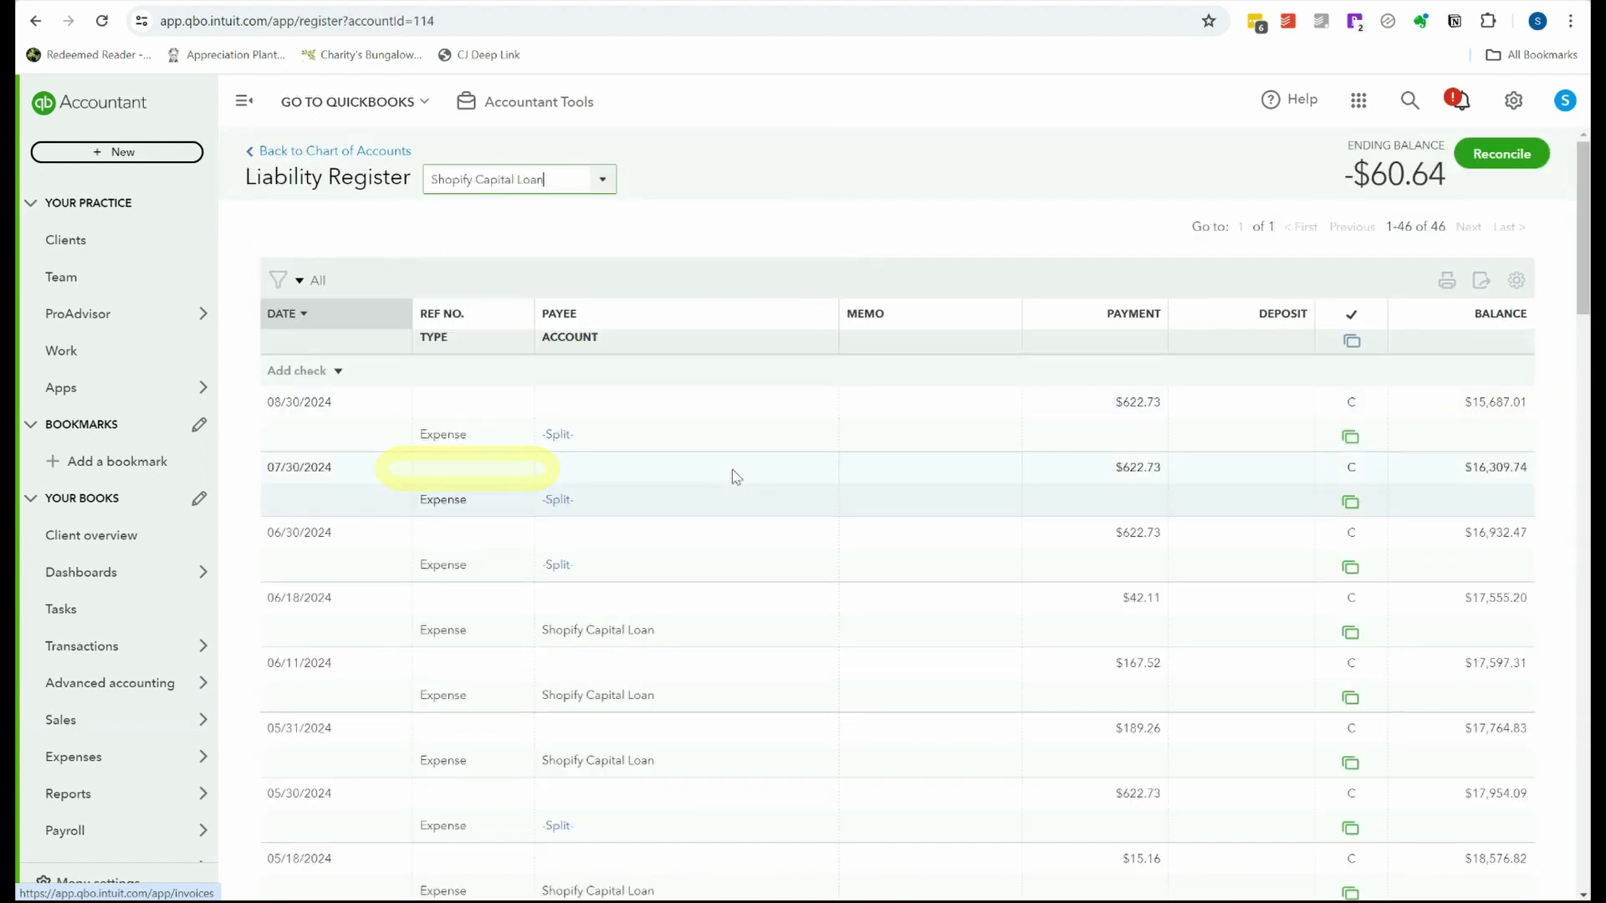
{"action": "scroll", "coordinate": [1105, 746], "scroll_direction": "down", "scroll_amount": 6}
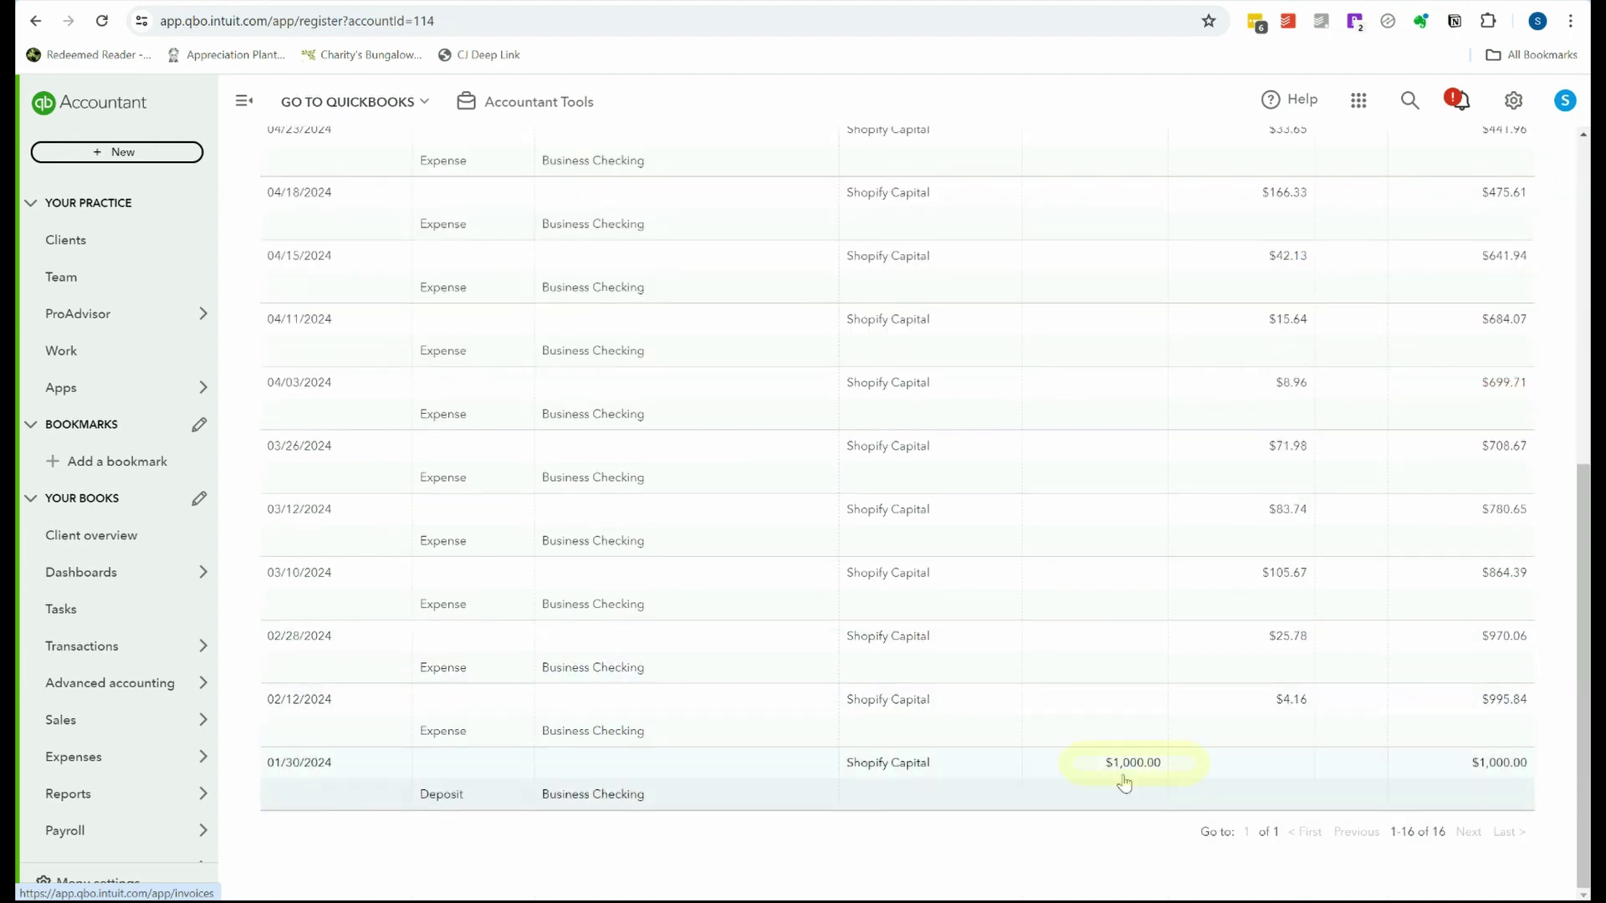
{"action": "left_click_drag", "start_coordinate": [1588, 723], "coordinate": [1584, 440]}
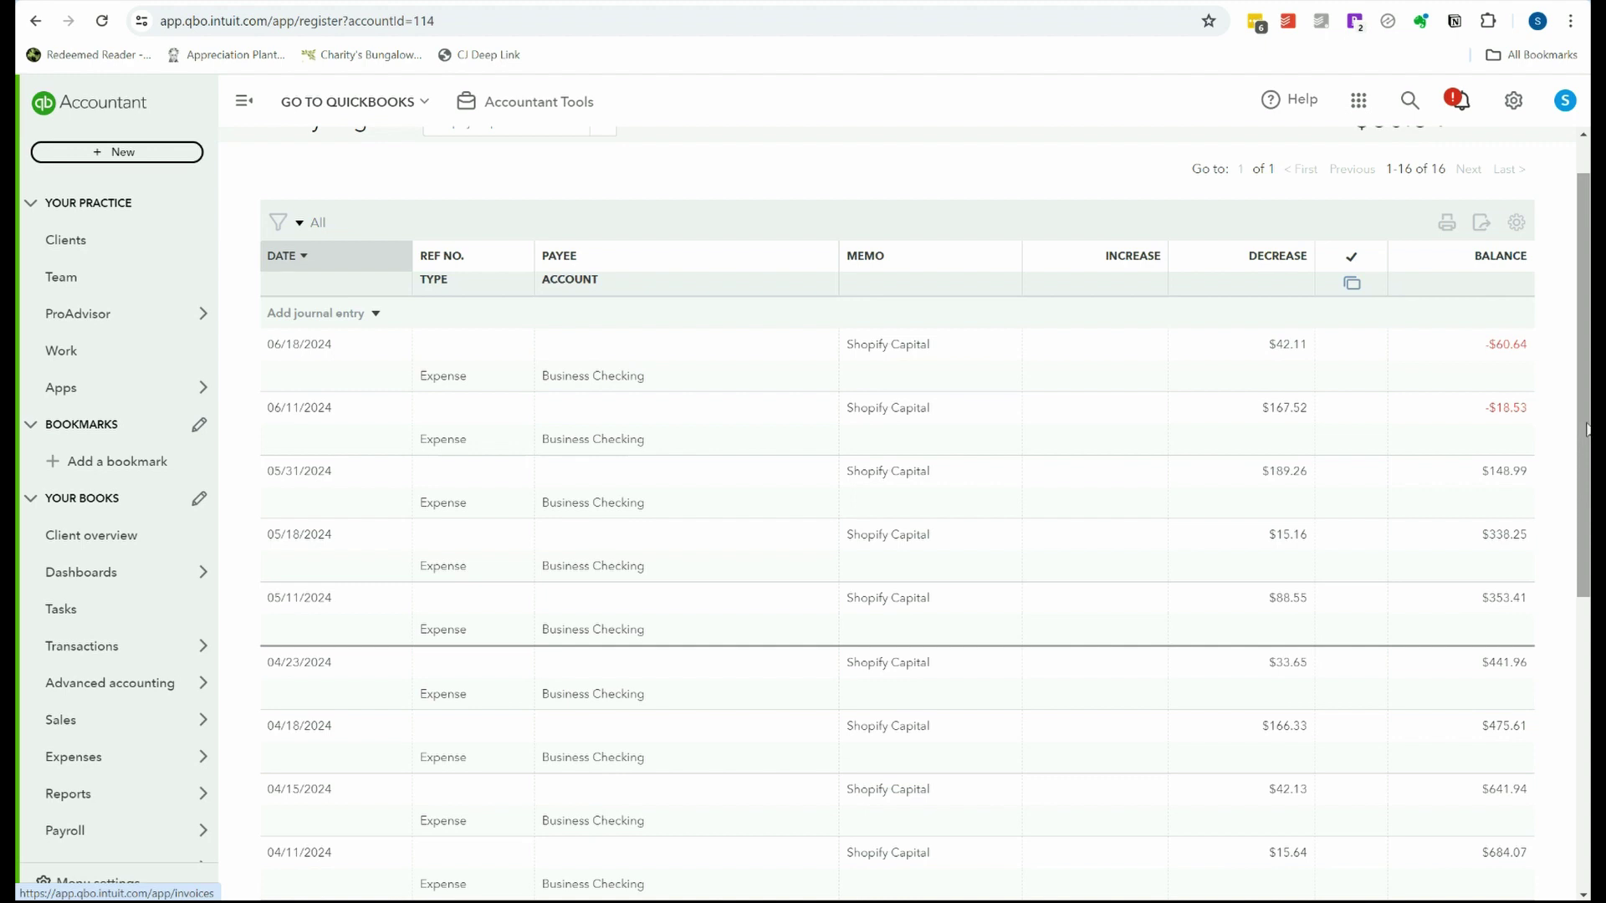
{"action": "scroll", "coordinate": [1587, 428], "scroll_direction": "up", "scroll_amount": 1}
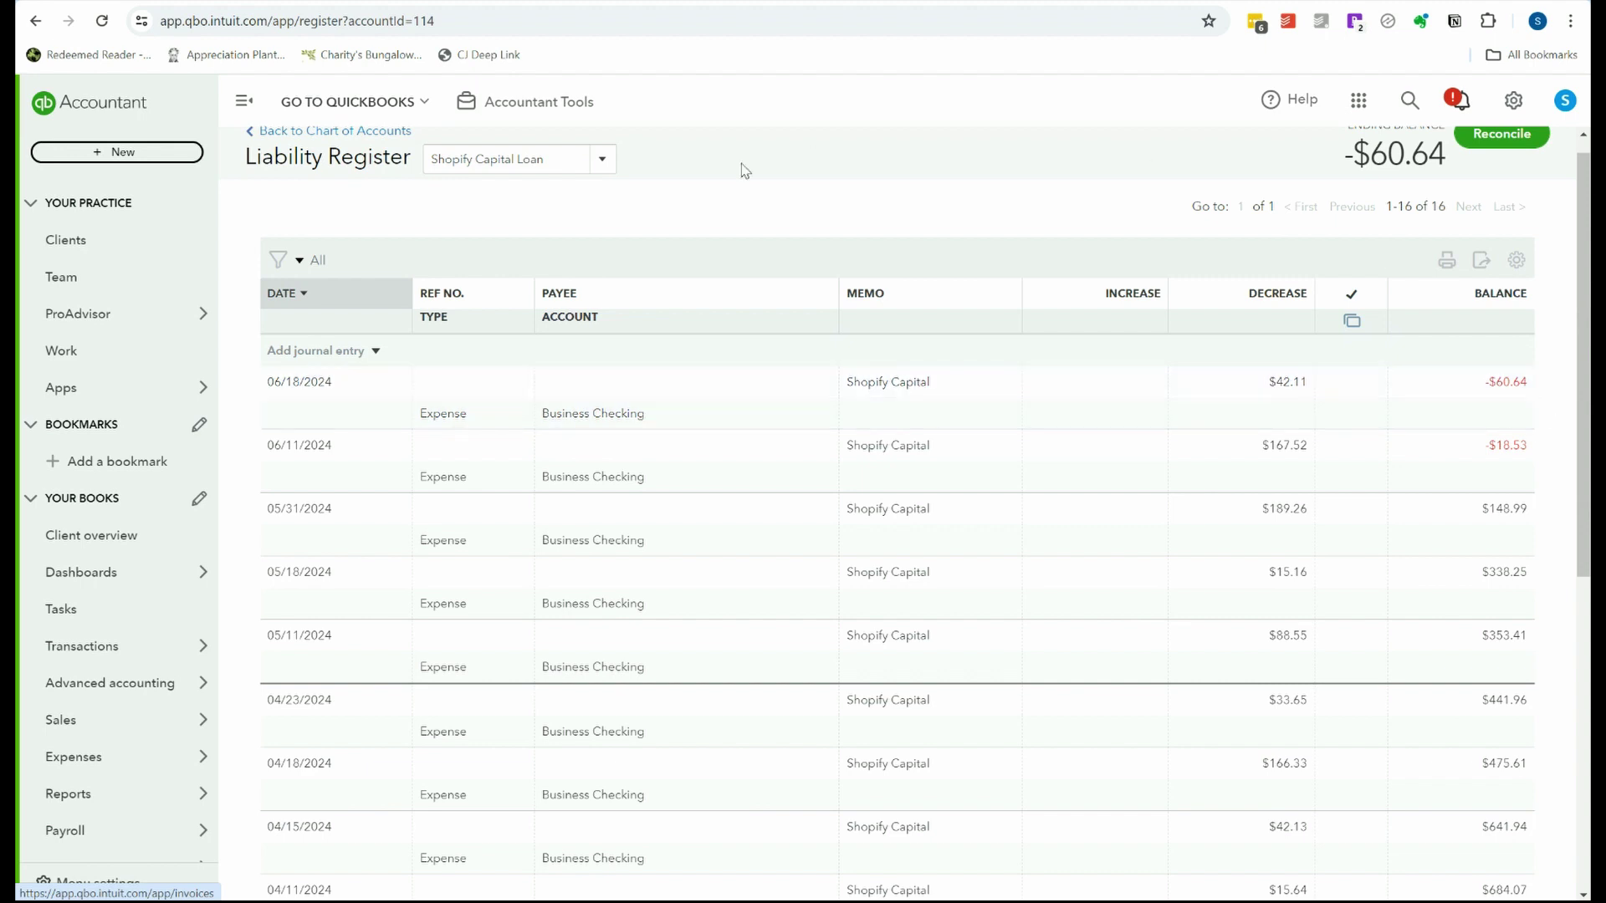
- Create a new journal entry dated 06/18/2024
{"action": "left_click", "coordinate": [138, 157]}
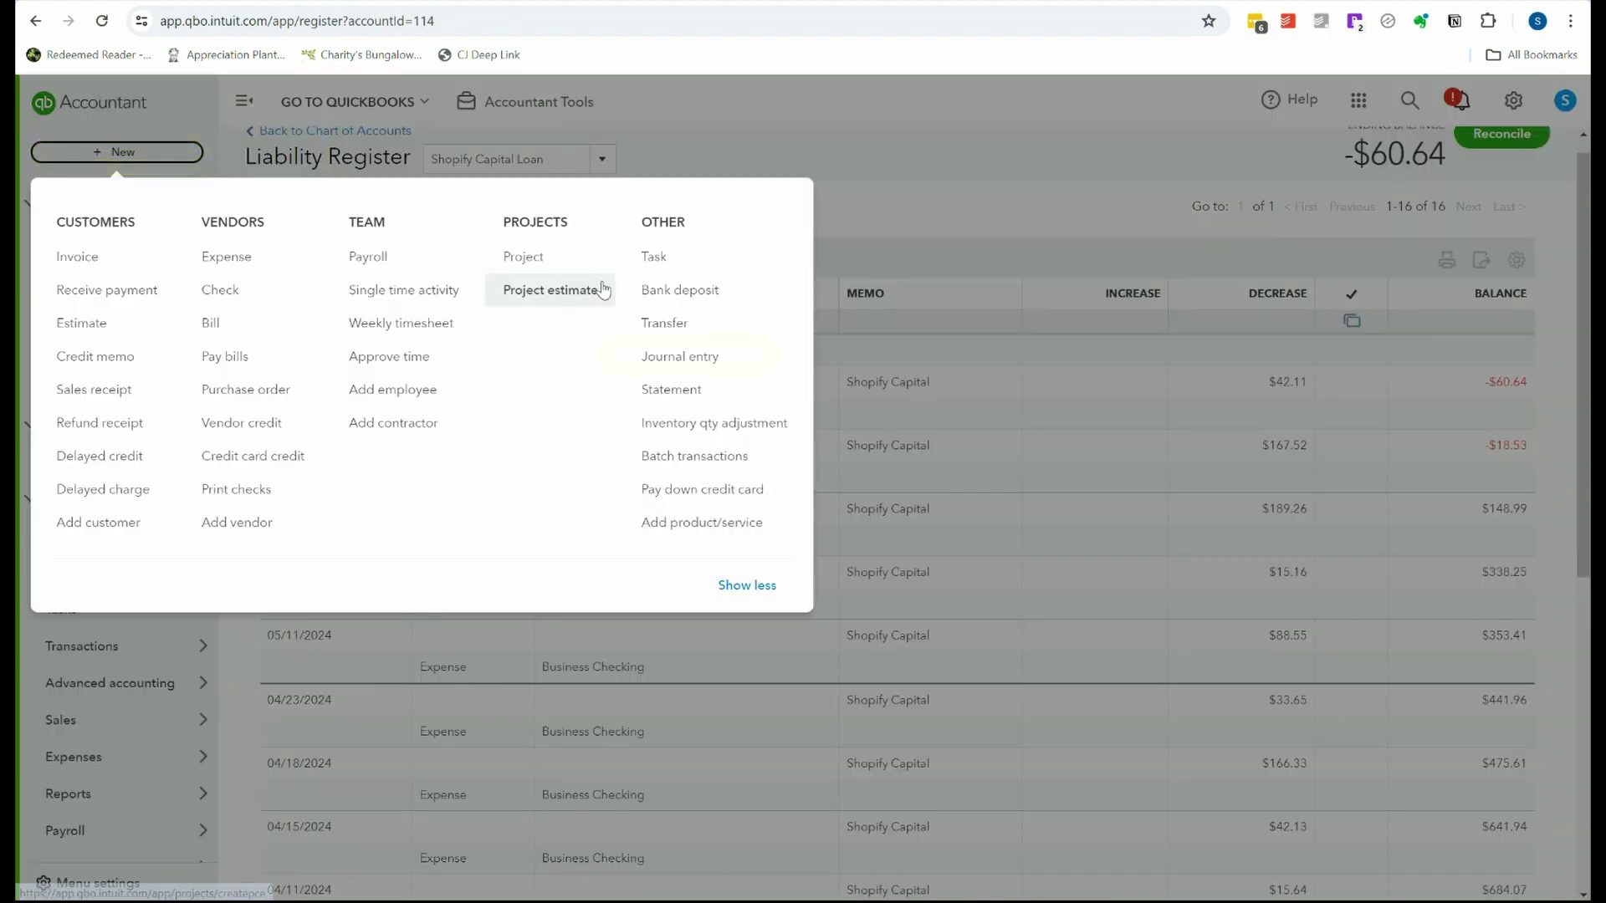
{"action": "left_click", "coordinate": [688, 358]}
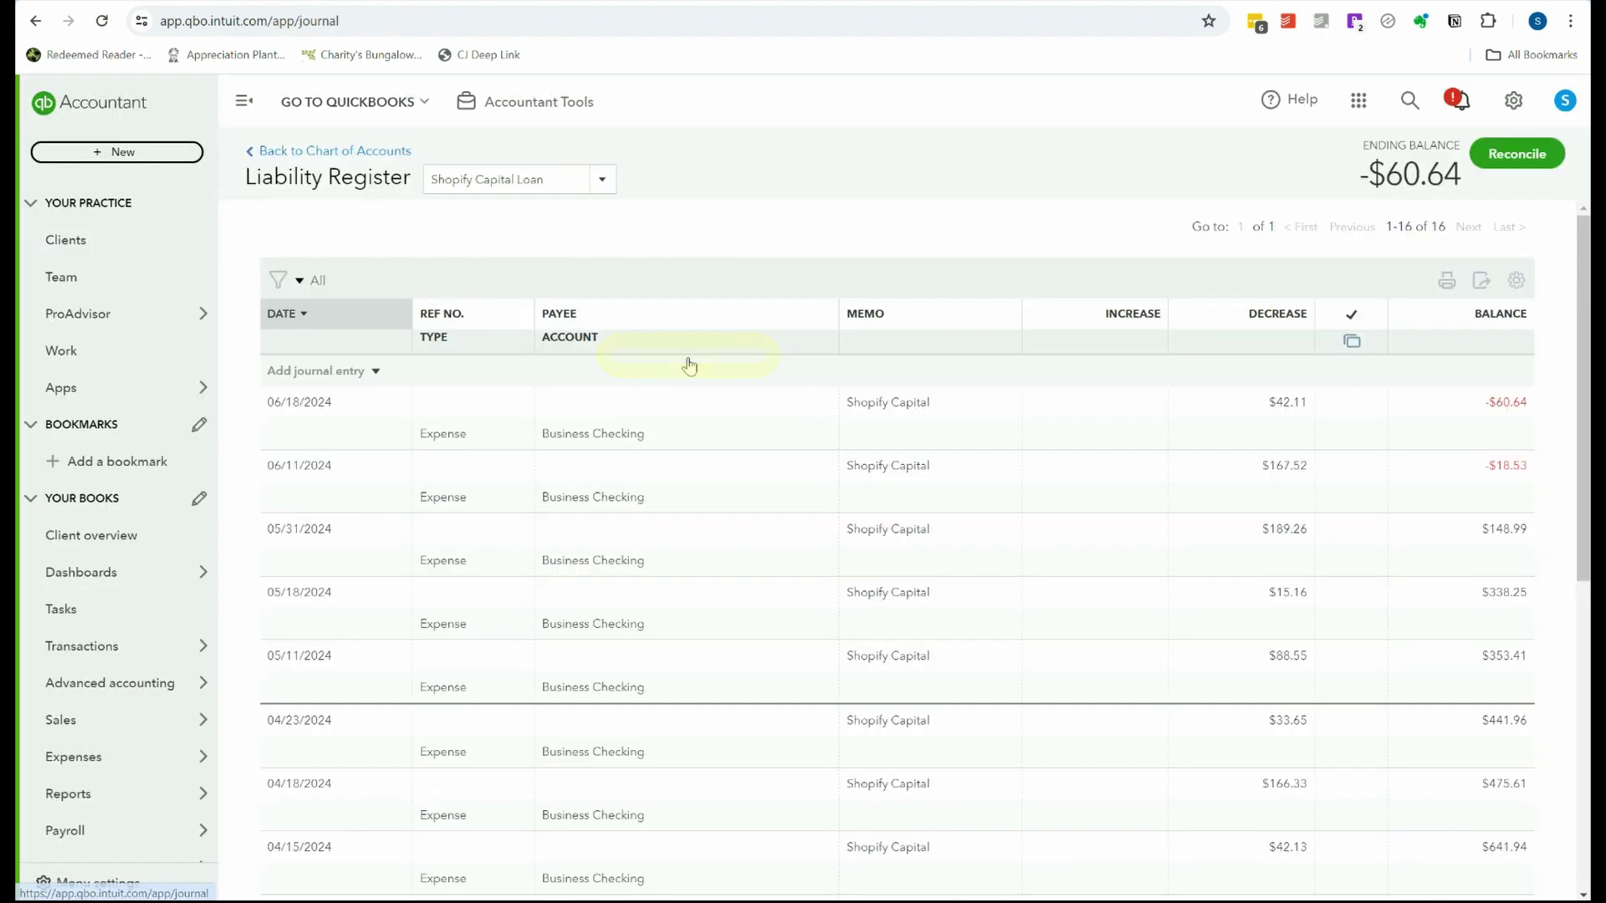
{"action": "left_click", "coordinate": [304, 401]}
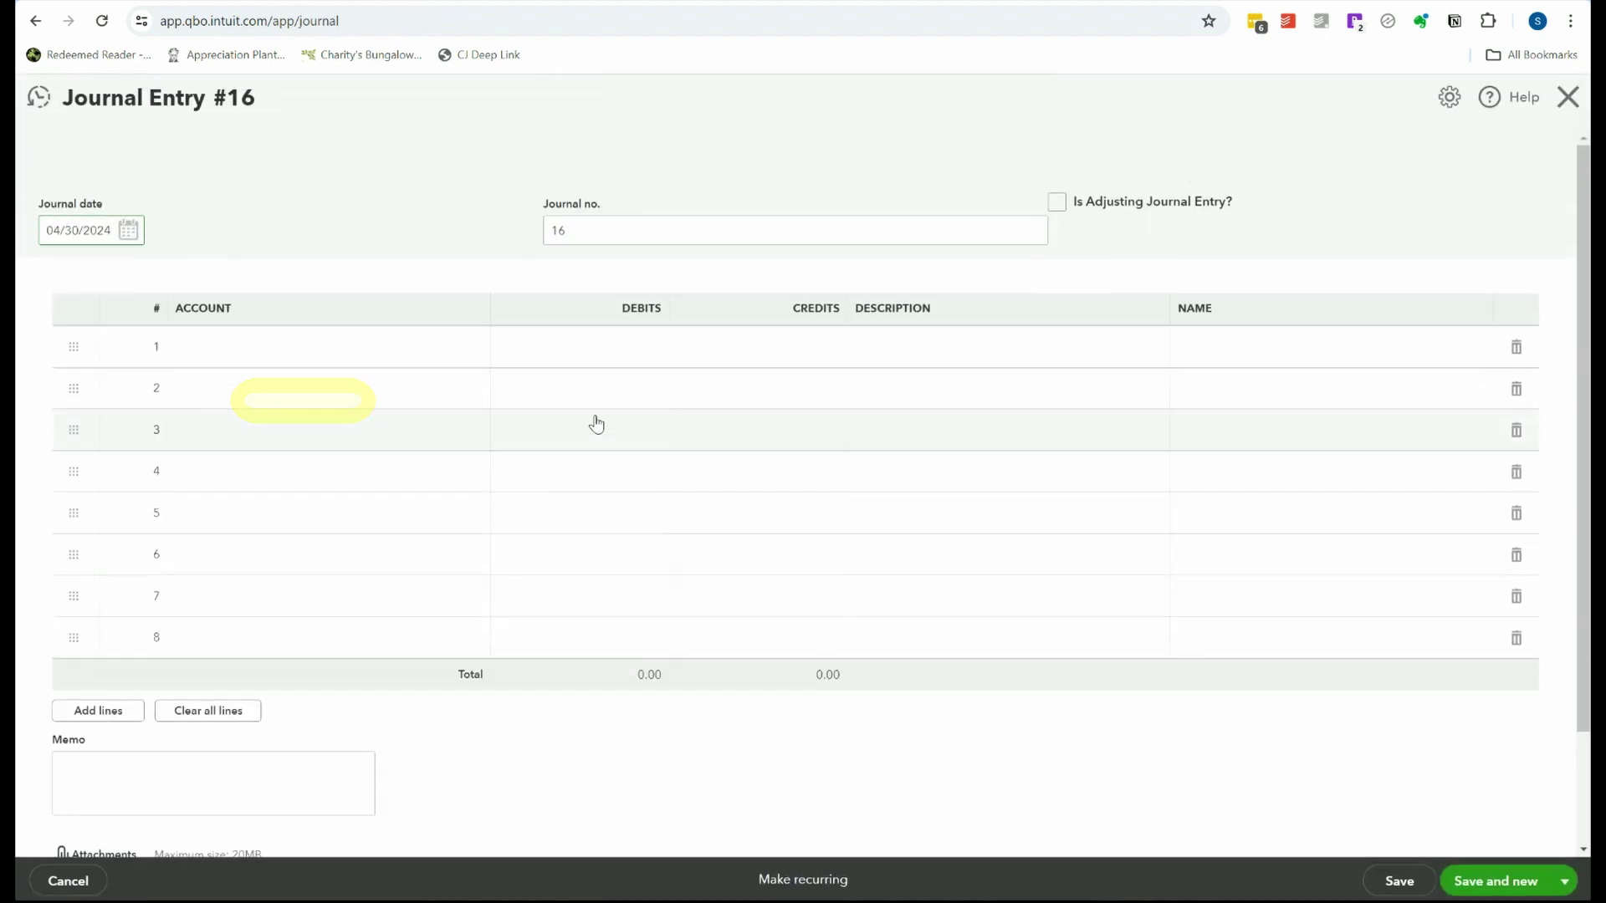
{"action": "left_click", "coordinate": [128, 230]}
{"action": "left_click", "coordinate": [212, 277]}
{"action": "left_click", "coordinate": [212, 277]}
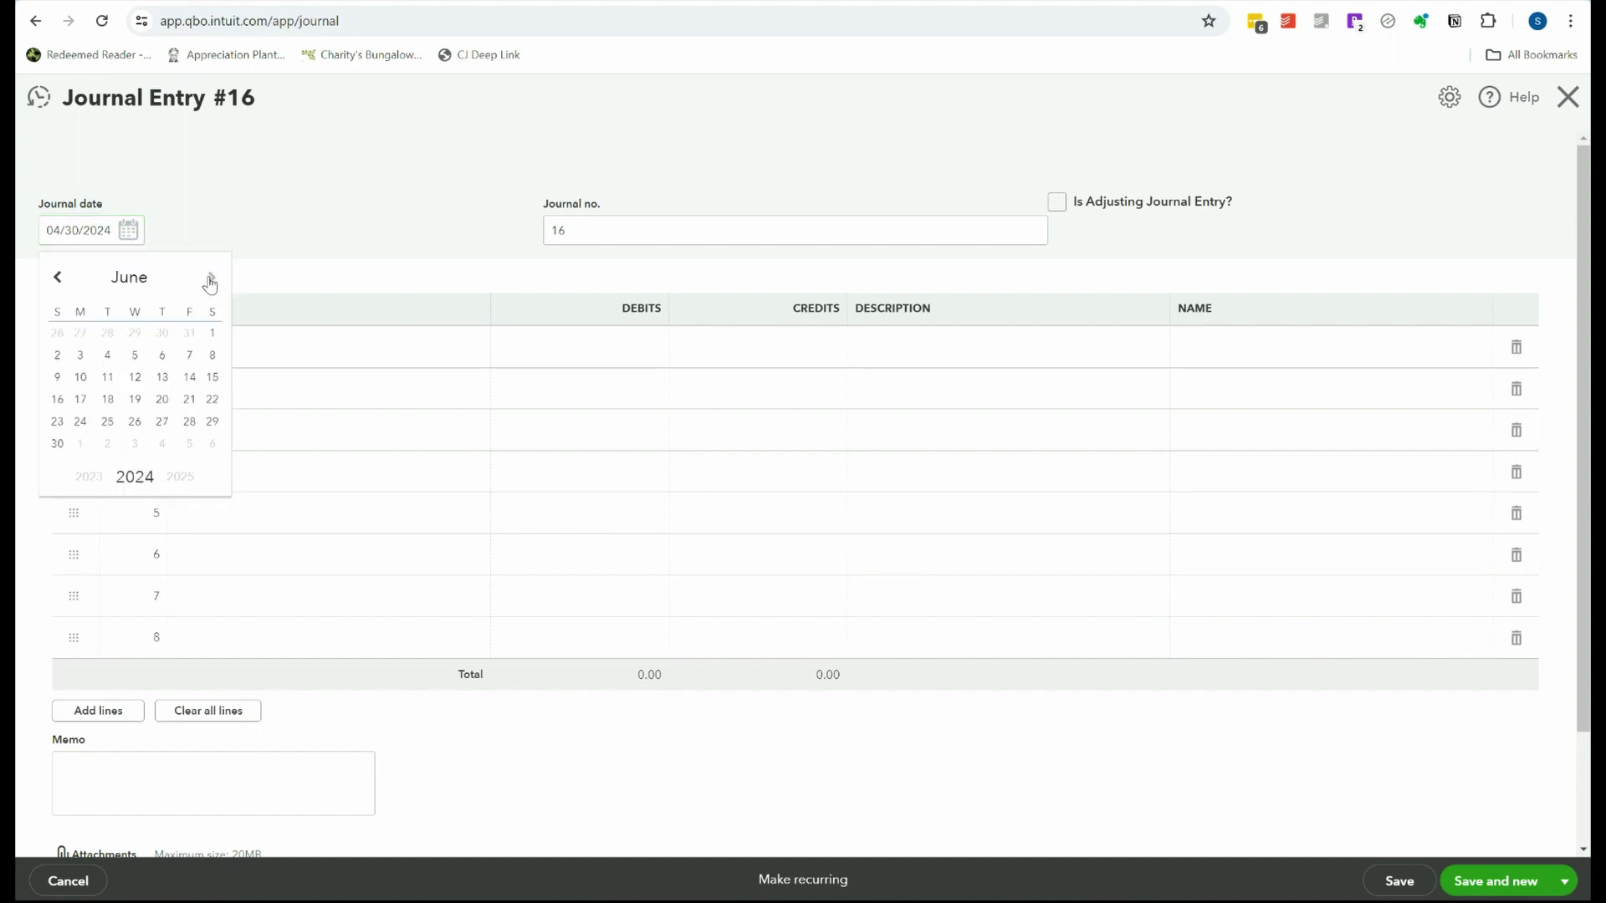
{"action": "left_click", "coordinate": [107, 399]}
- Debit Interest Expense 60.64 on the first journal line
{"action": "left_click", "coordinate": [343, 364]}
{"action": "left_click", "coordinate": [590, 345]}
{"action": "type", "text": "60.64"}
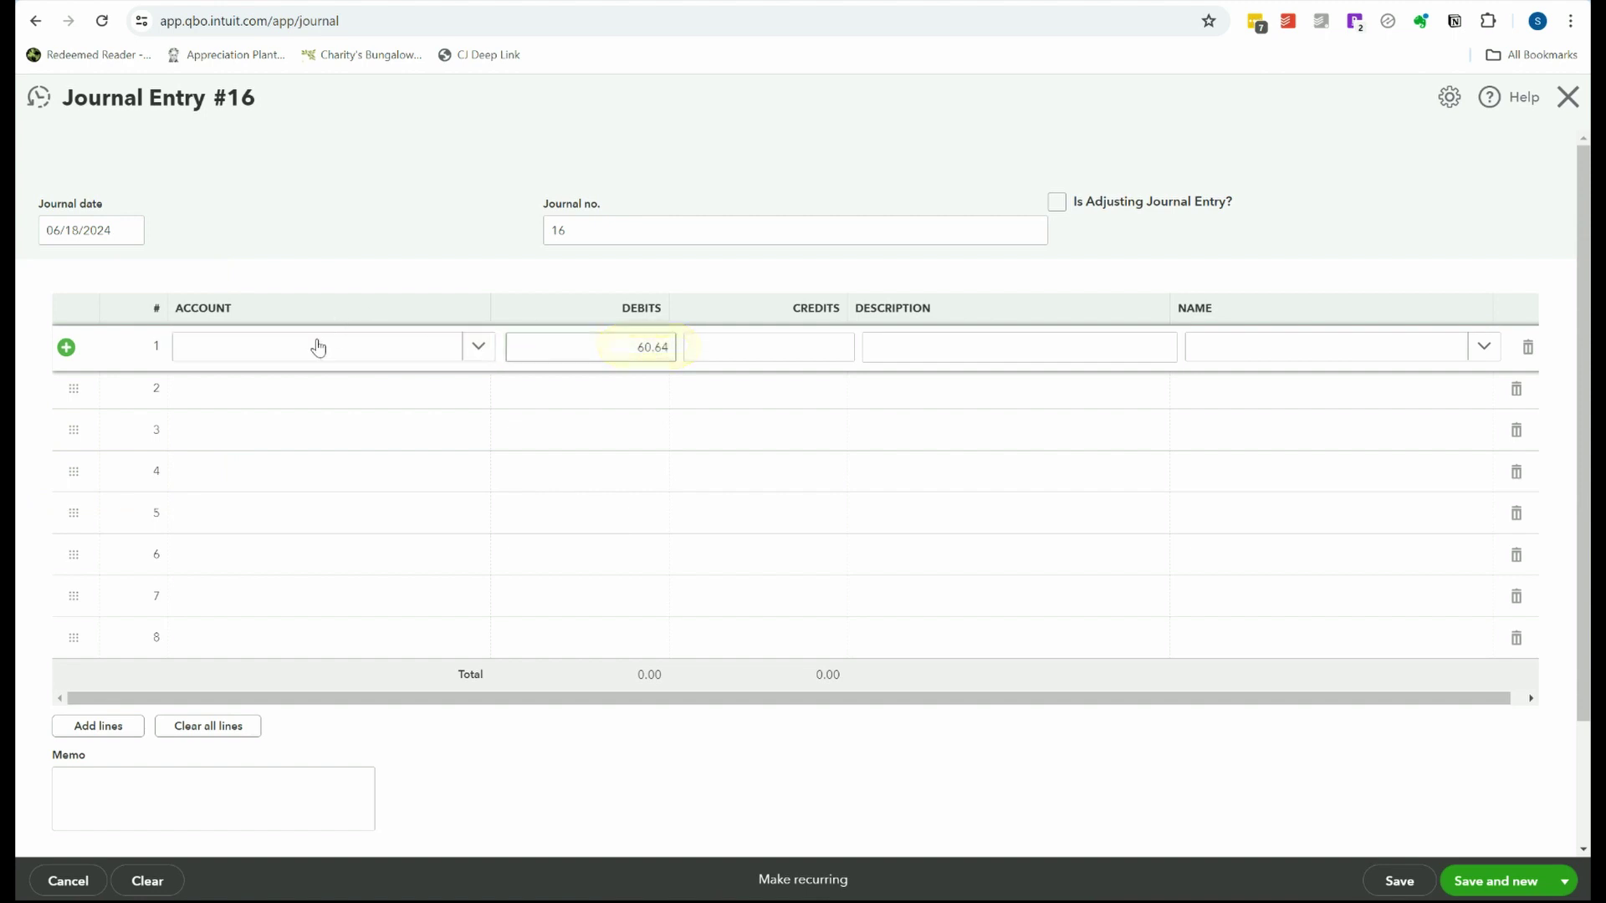
{"action": "left_click", "coordinate": [308, 360]}
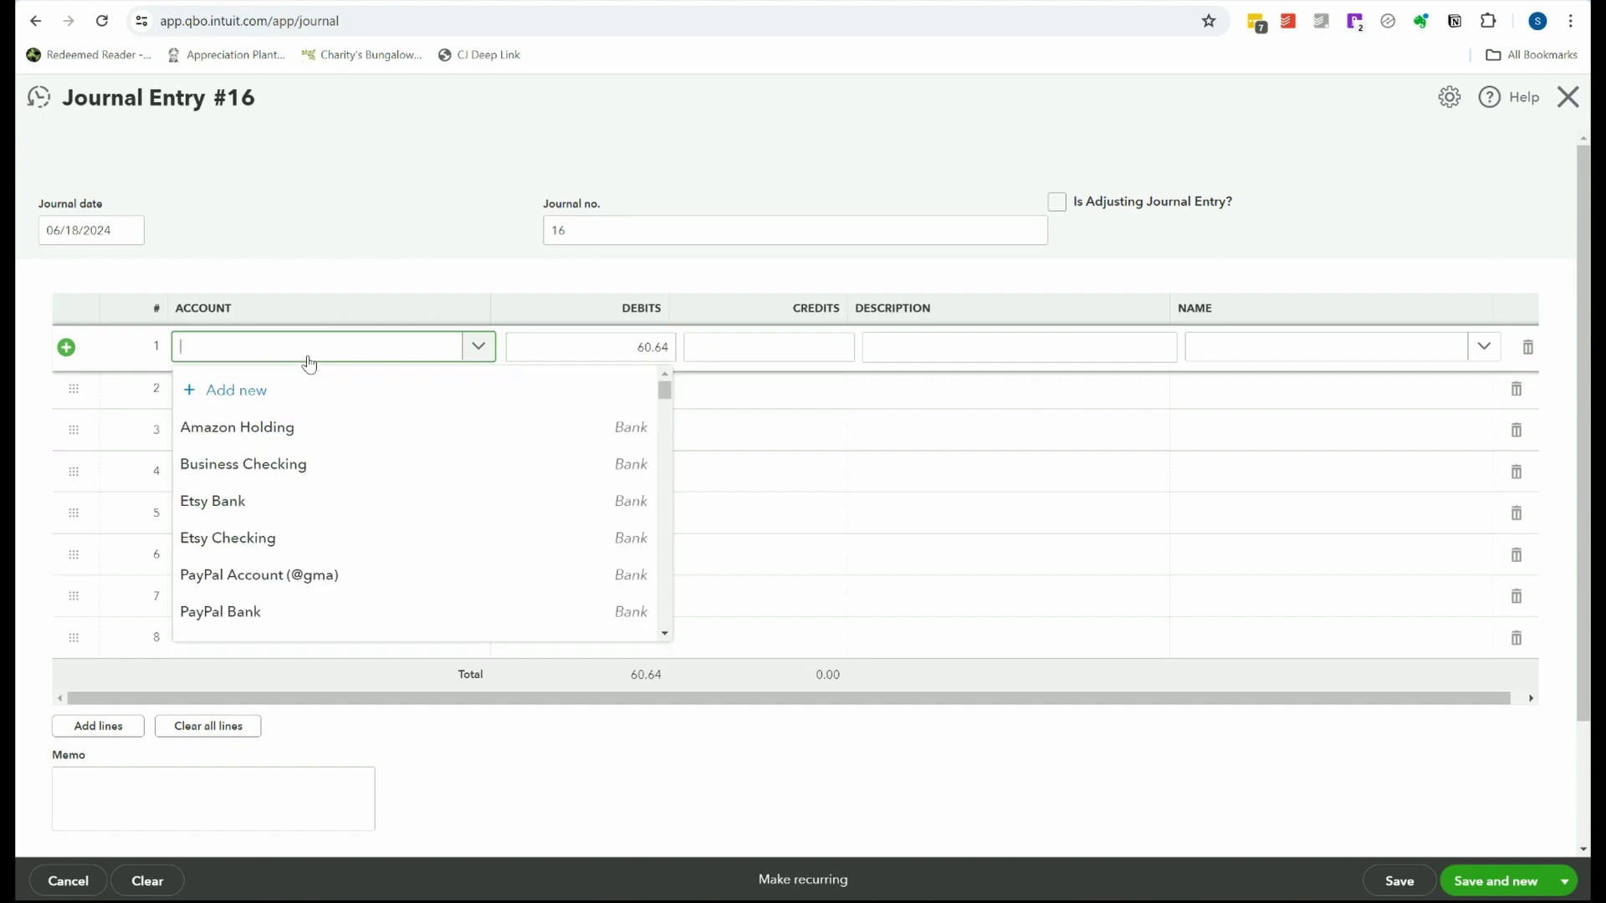
{"action": "type", "text": "int"}
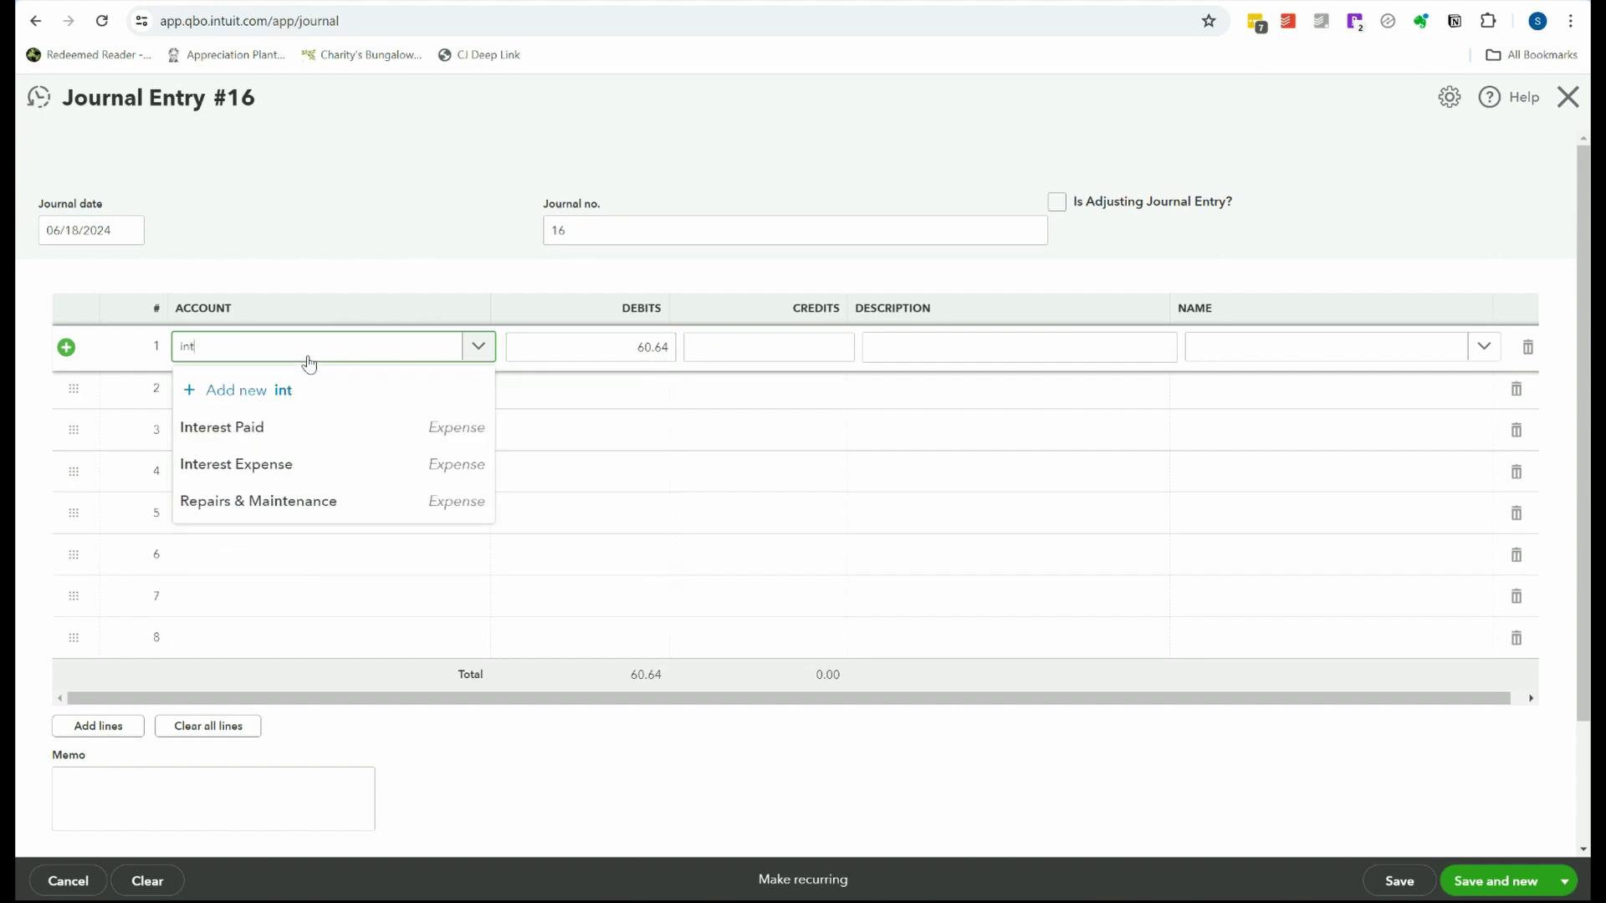
{"action": "left_click", "coordinate": [405, 476]}
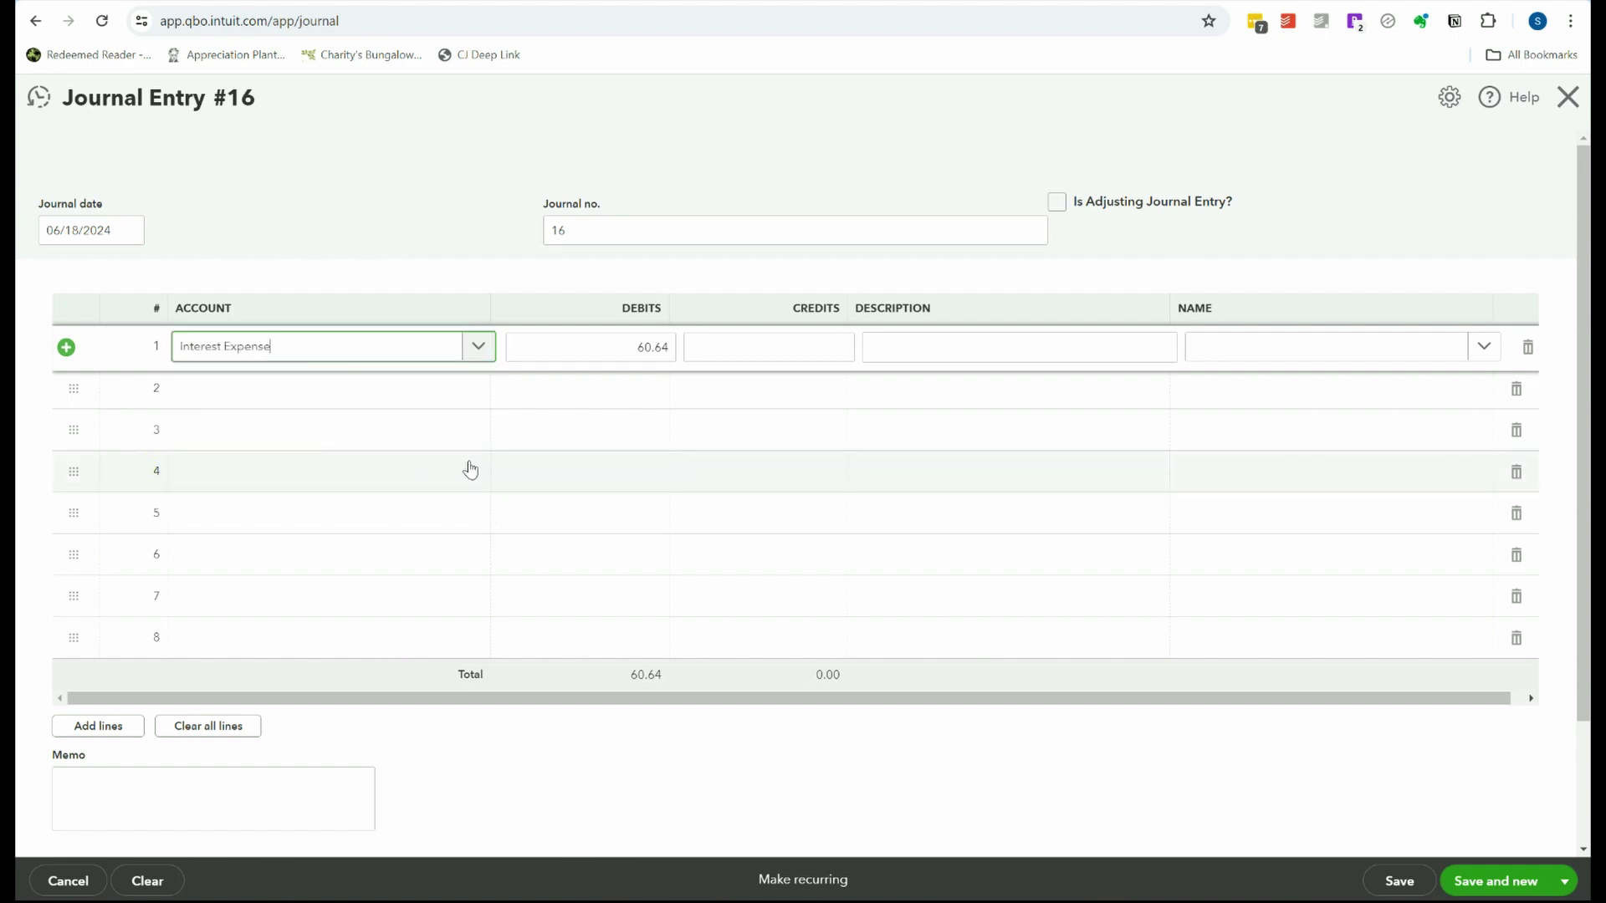
{"action": "left_click", "coordinate": [474, 355]}
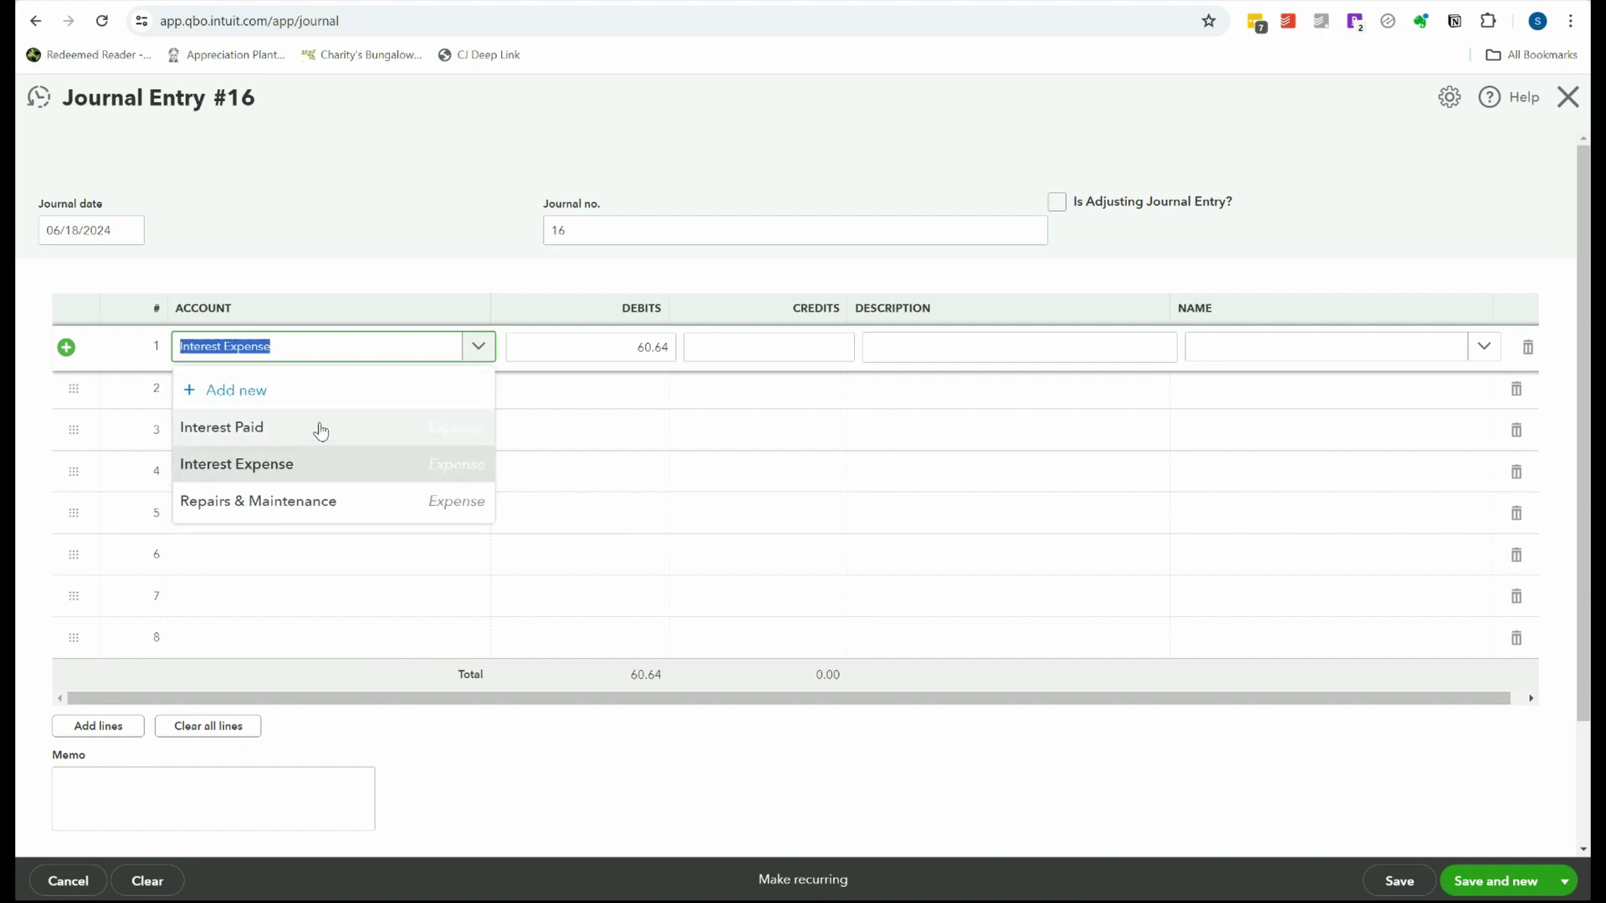
{"action": "left_click", "coordinate": [349, 473]}
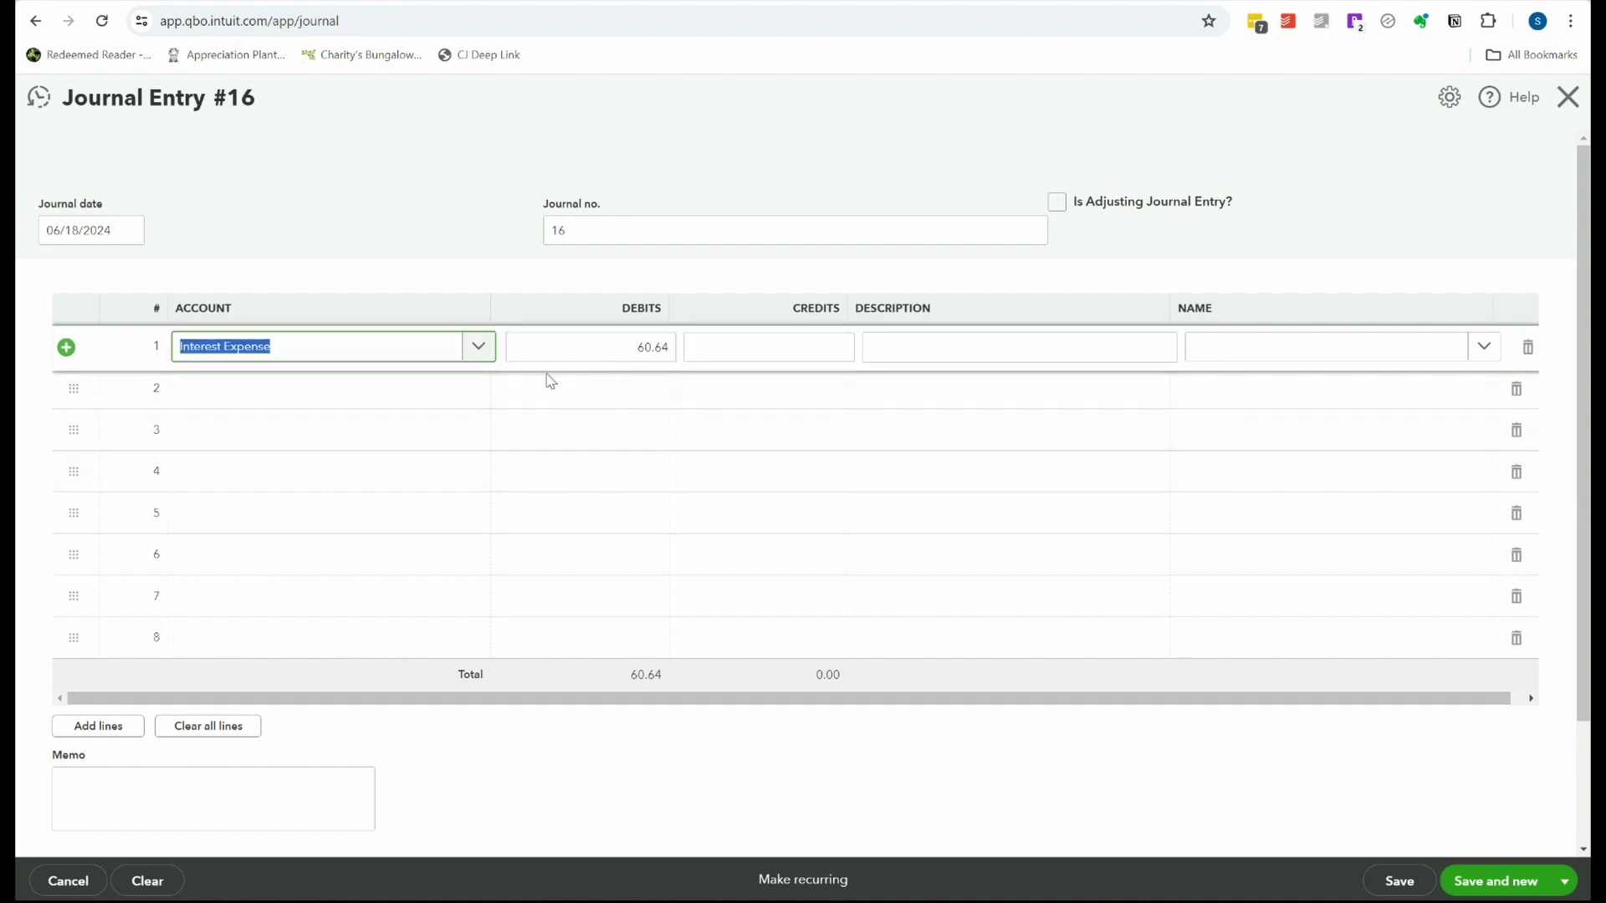
- Credit Shopify Capital Loan 60.64 on line 2, then save and close the entry
{"action": "left_click", "coordinate": [471, 393]}
{"action": "type", "text": "s"}
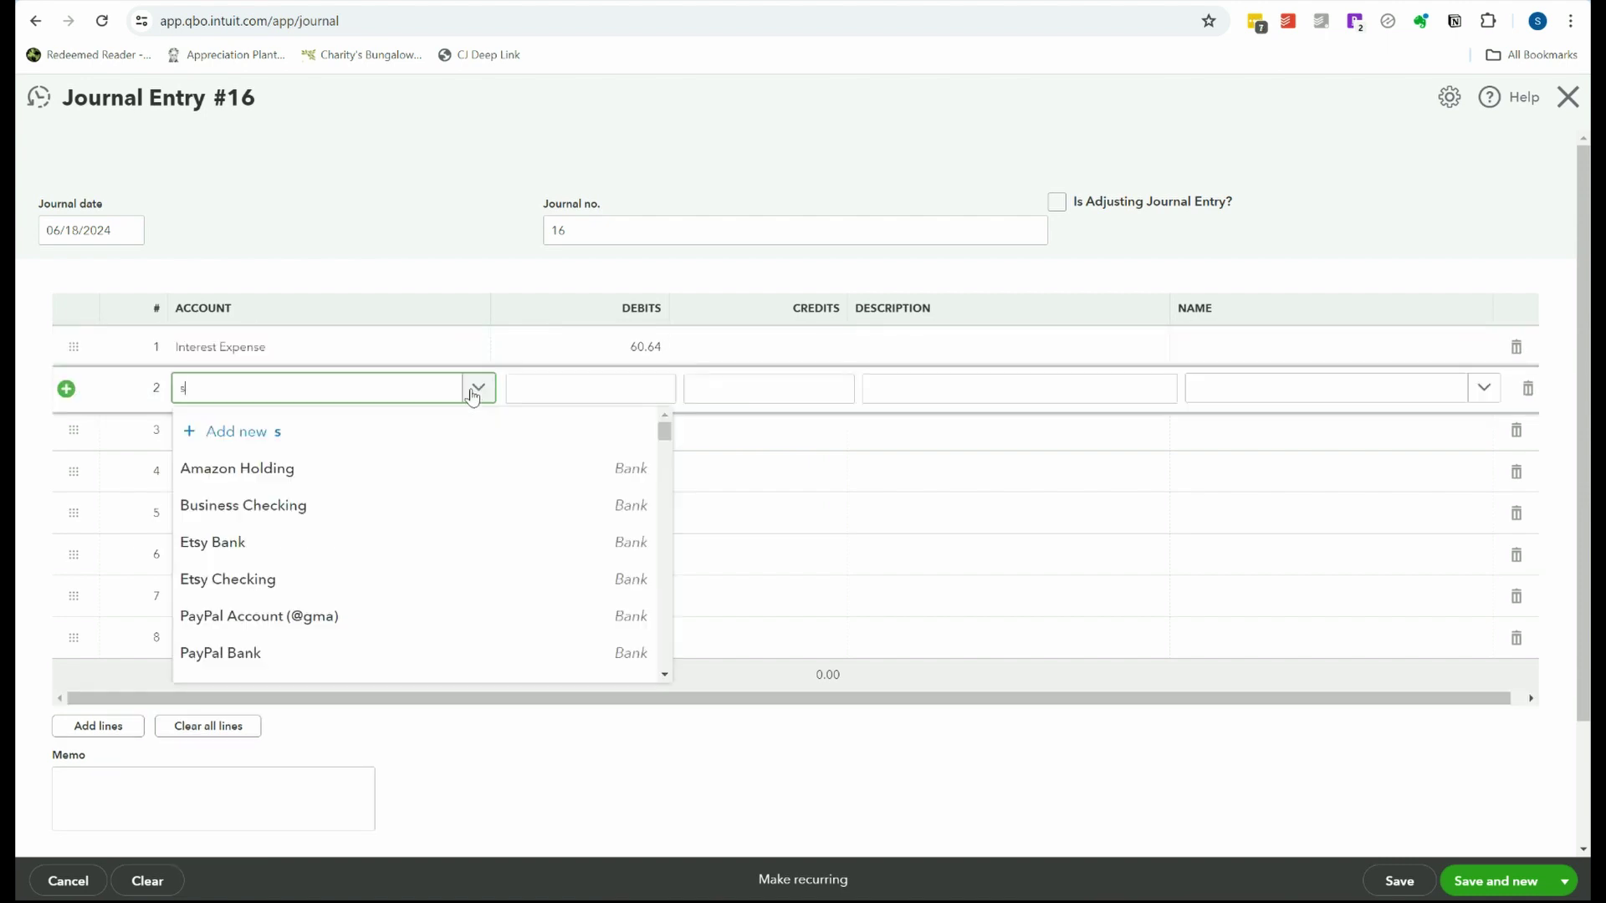
{"action": "type", "text": "hop"}
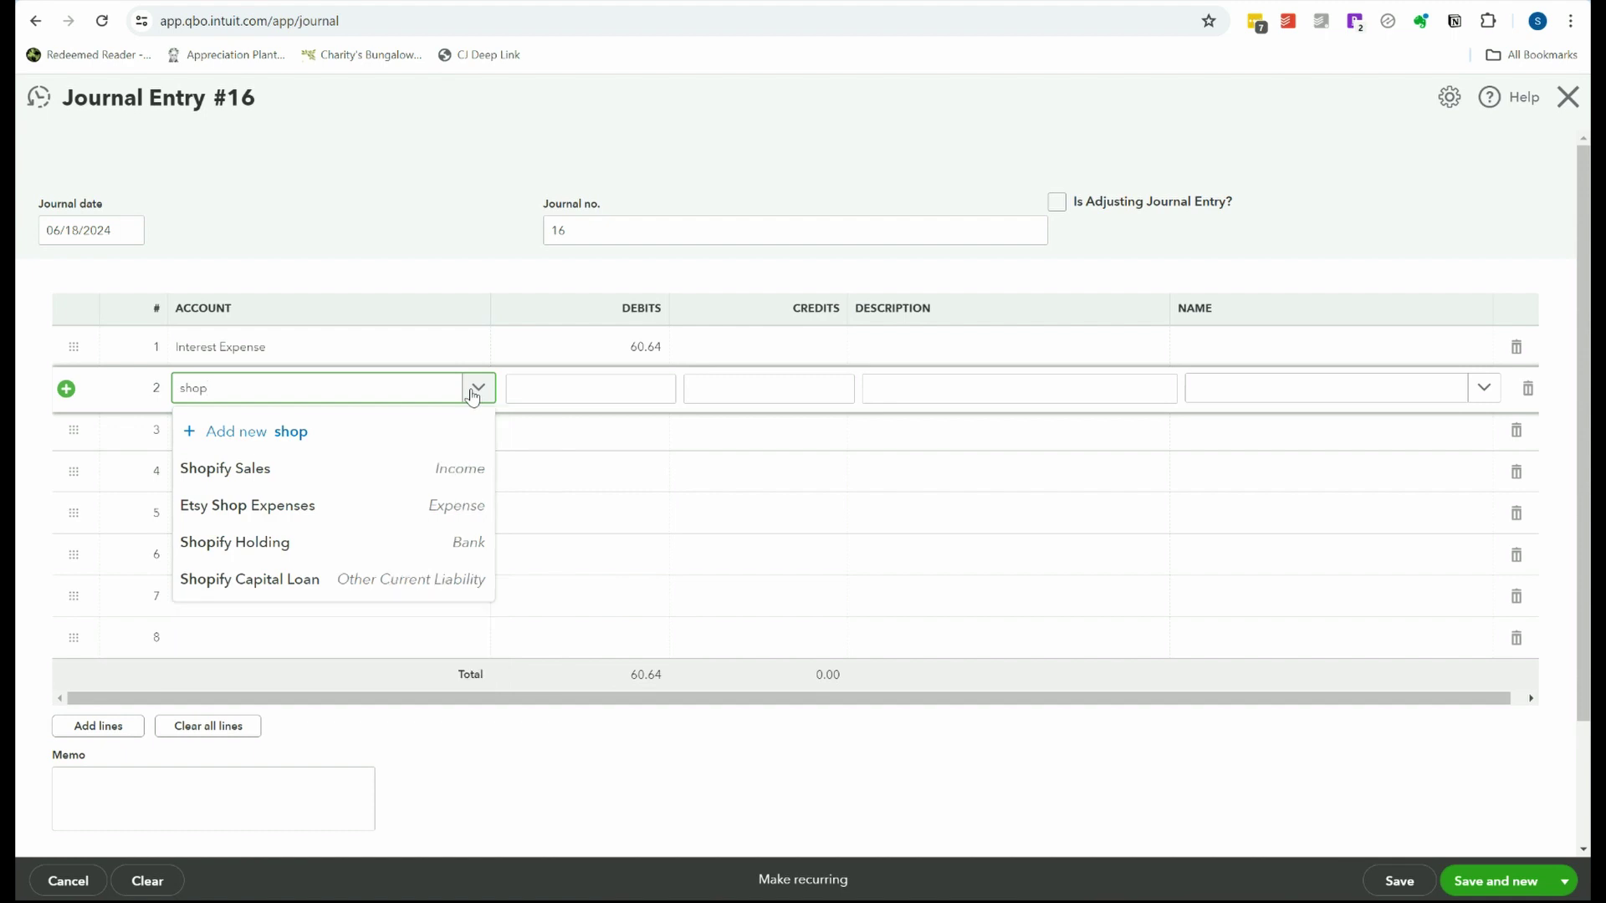
{"action": "left_click", "coordinate": [416, 594]}
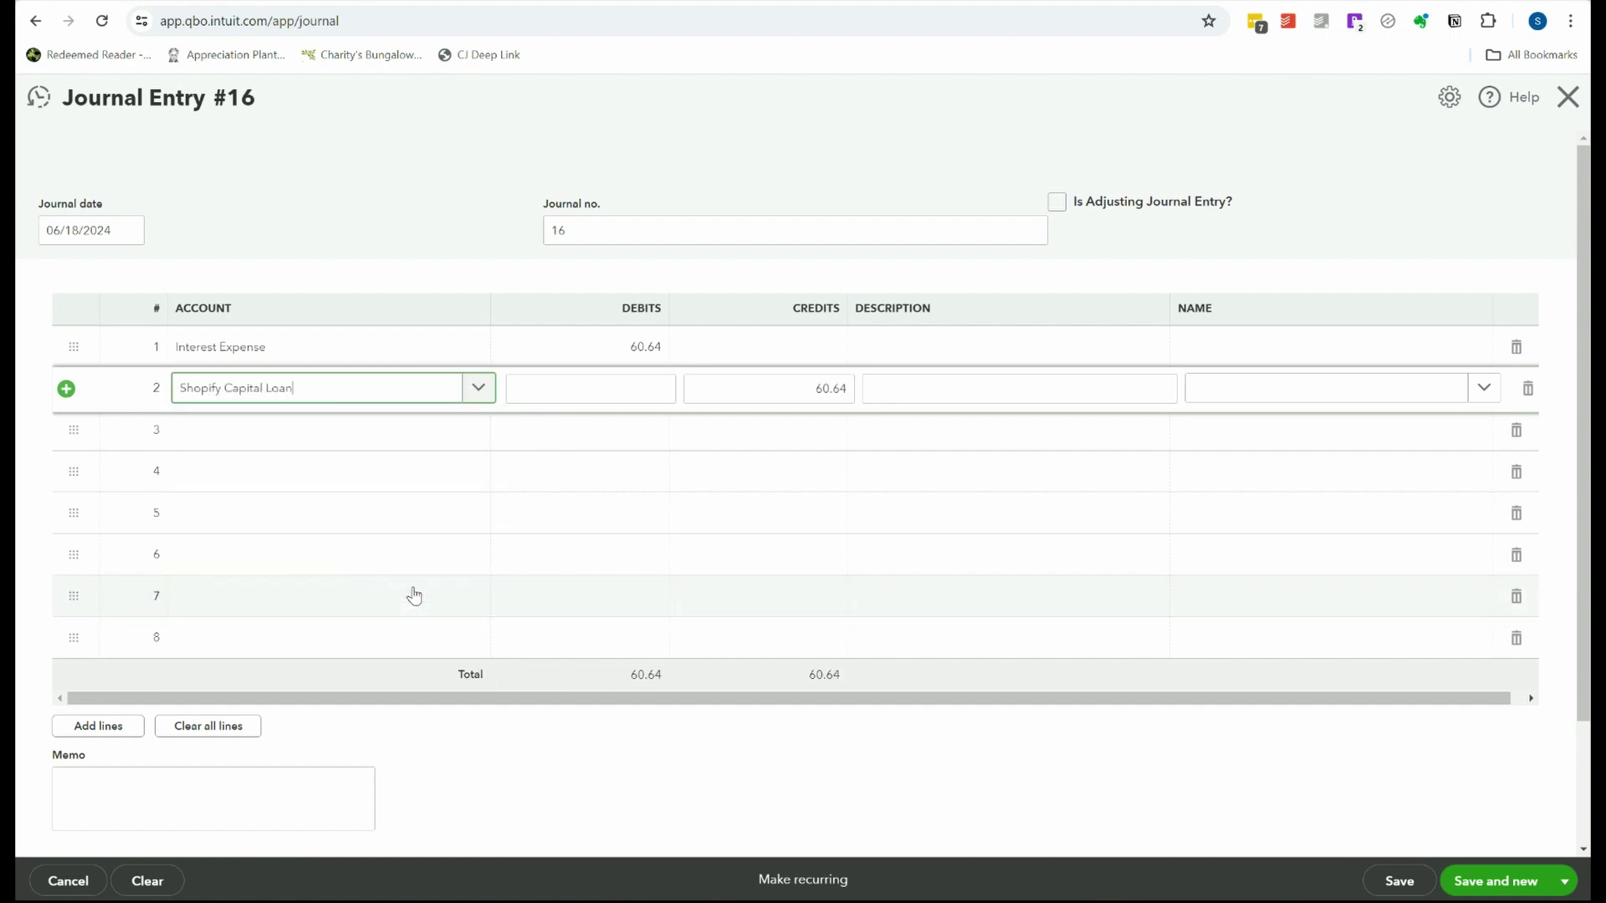
{"action": "left_click", "coordinate": [834, 389]}
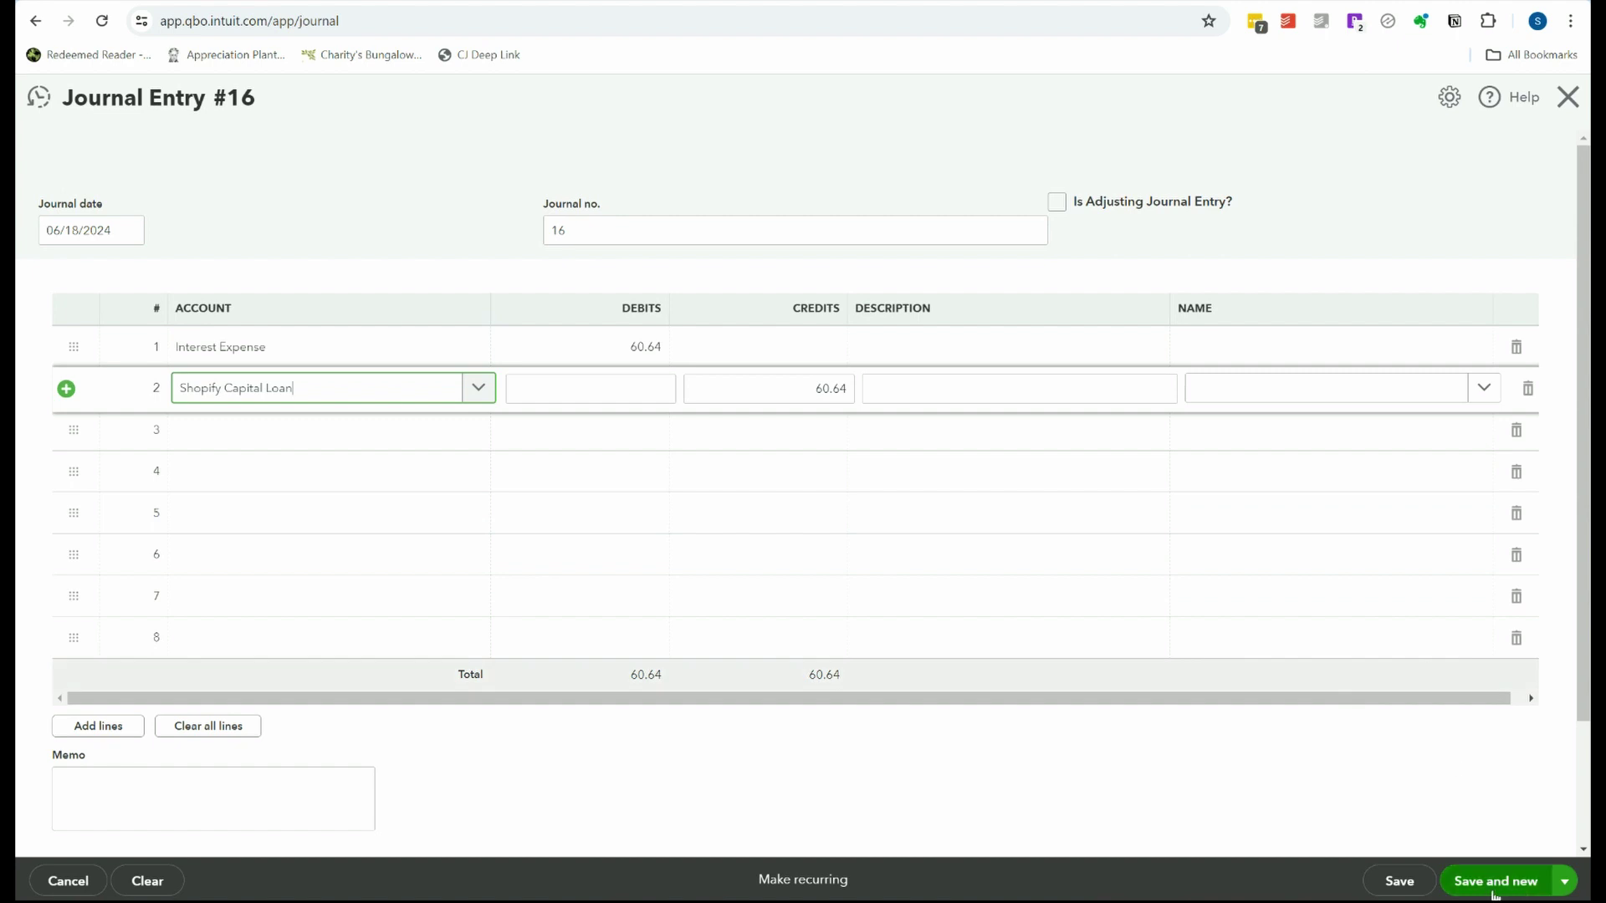
{"action": "left_click", "coordinate": [1563, 882]}
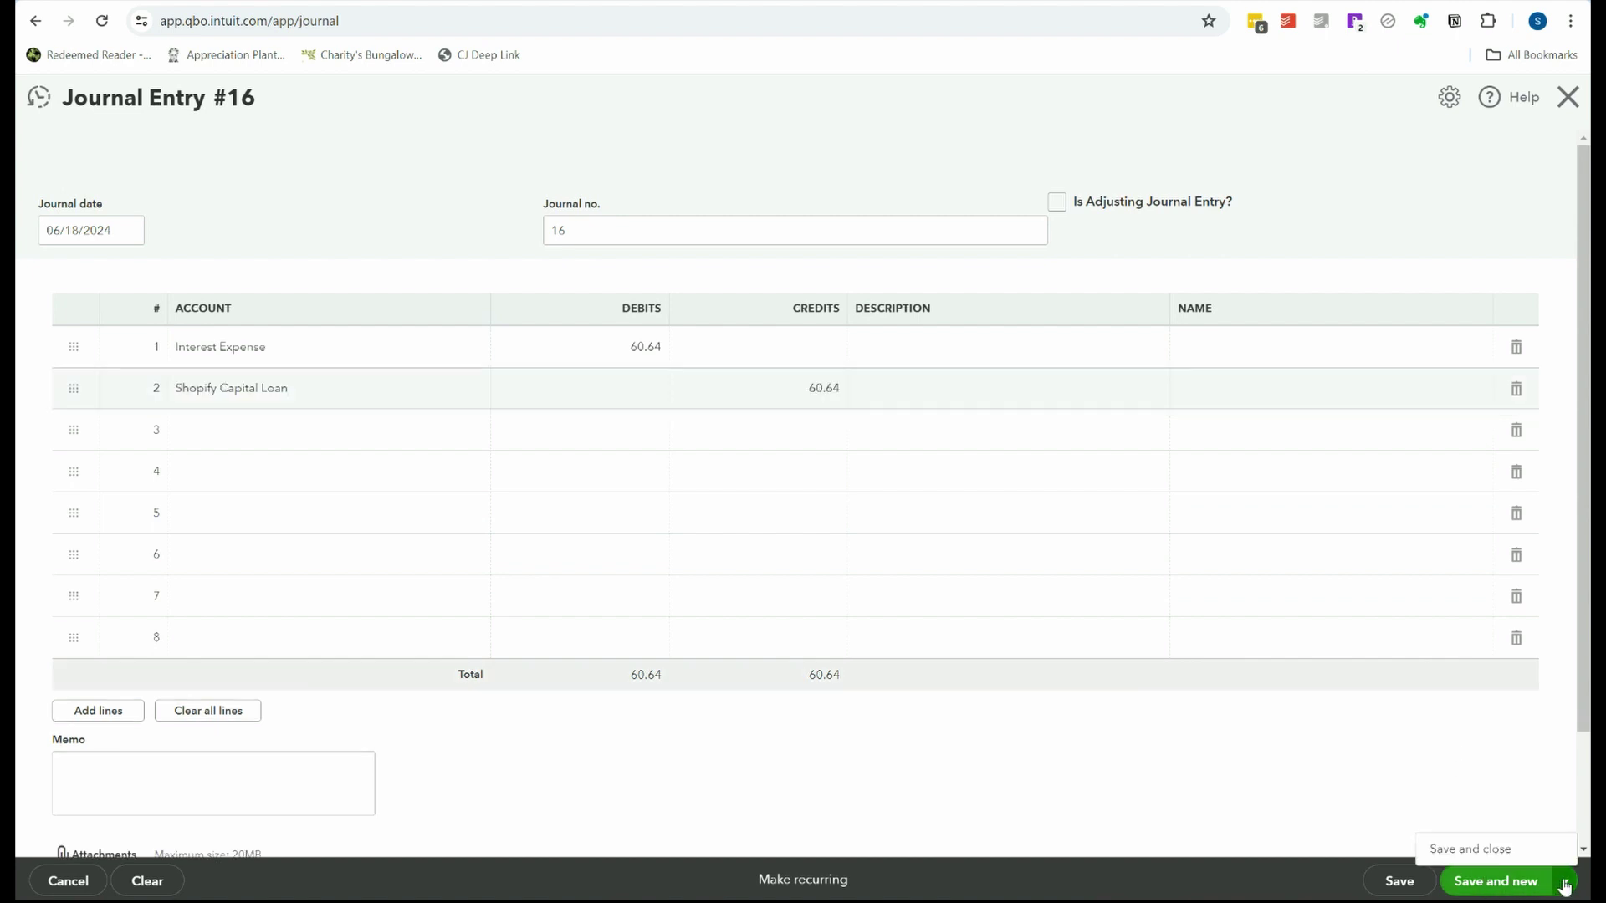
{"action": "left_click", "coordinate": [1456, 849]}
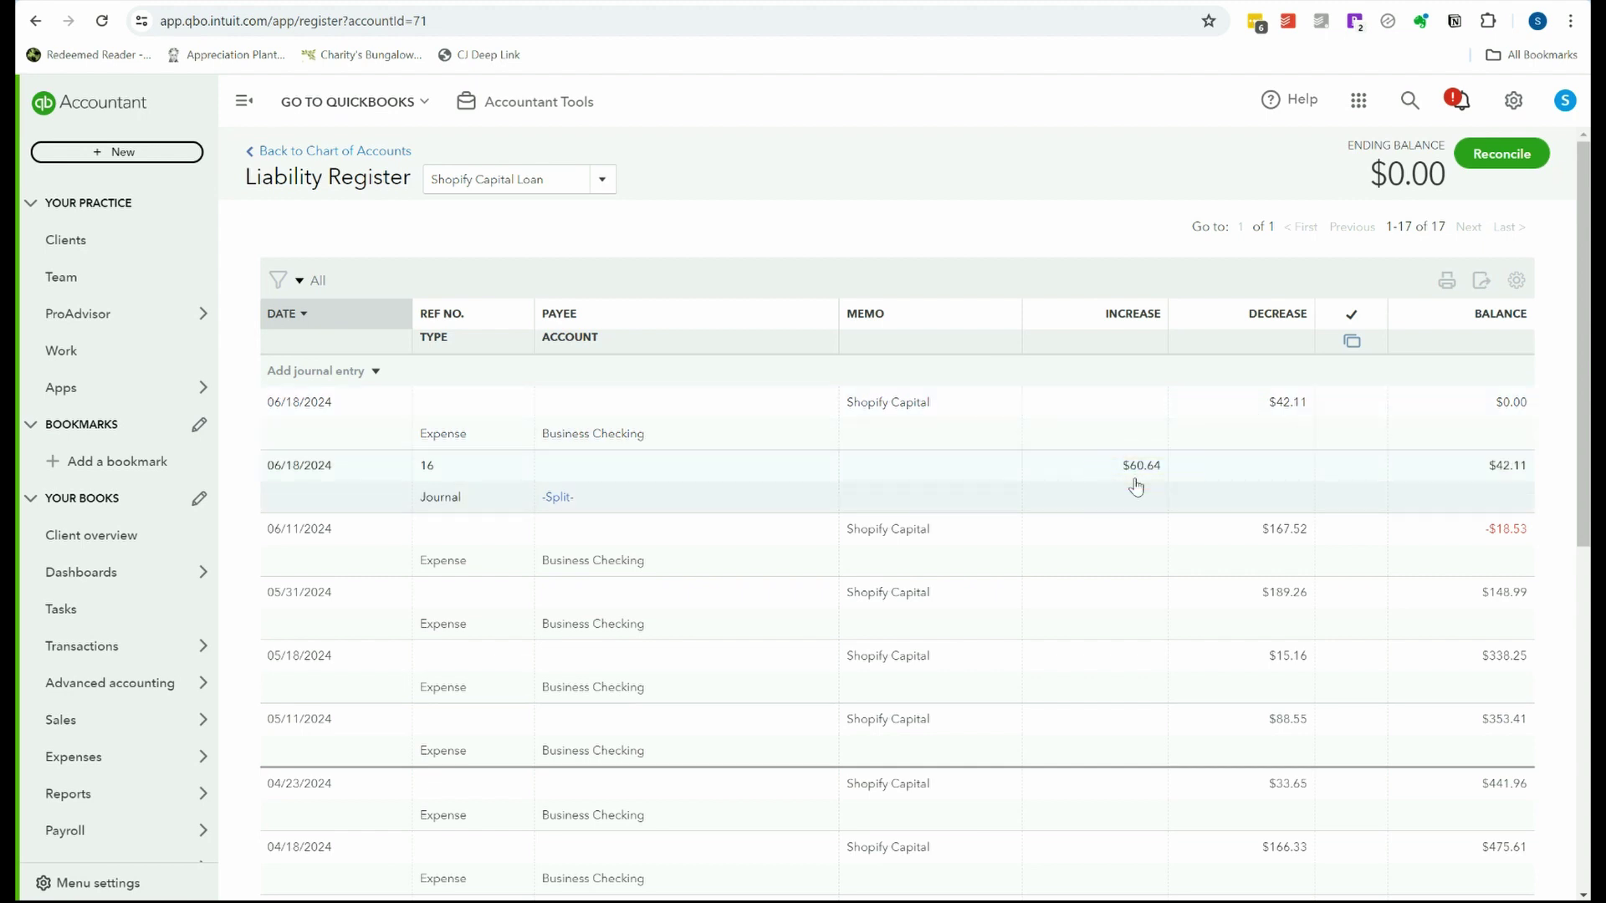
- Open the Profit and Loss report for March 1 – July 1, 2024 from Reports
{"action": "mouse_move", "coordinate": [133, 794]}
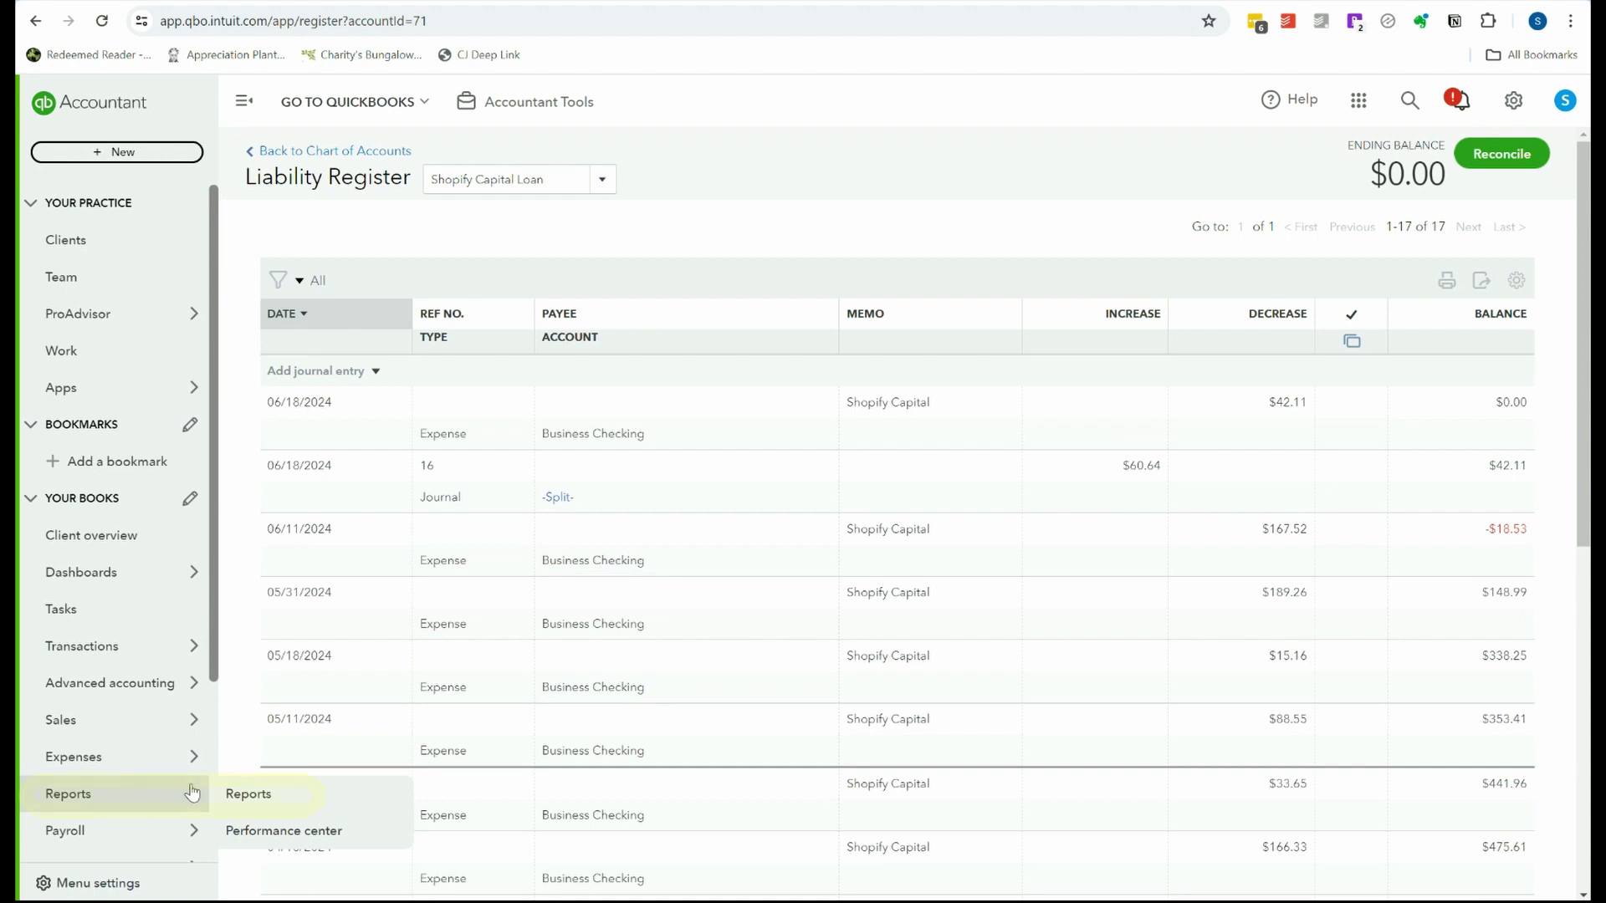
{"action": "left_click", "coordinate": [249, 796]}
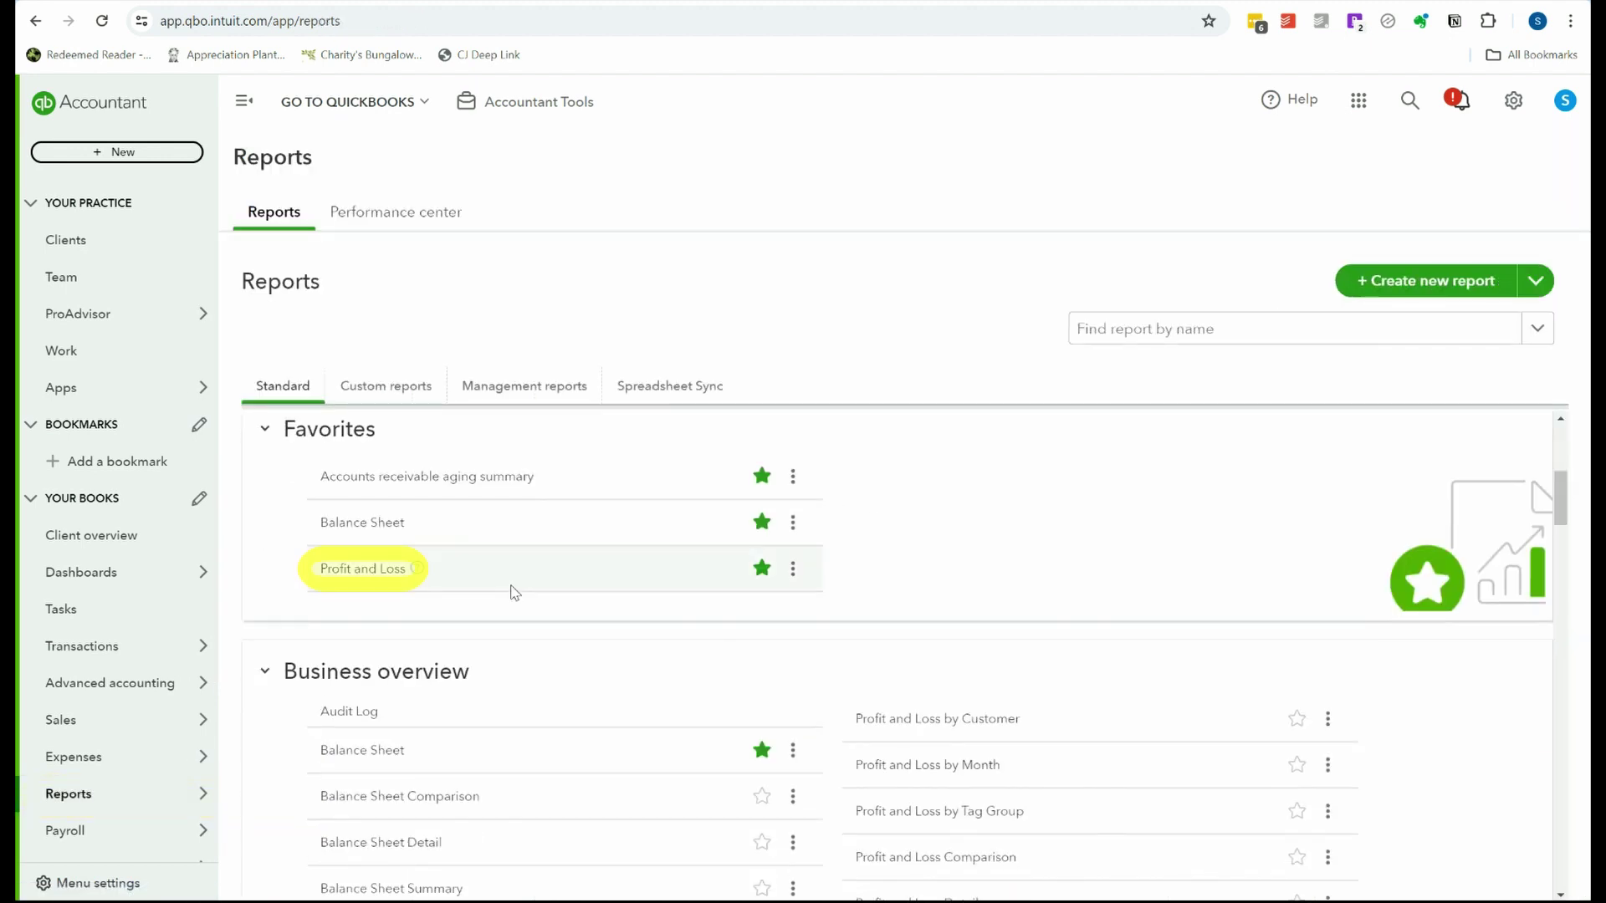
{"action": "left_click", "coordinate": [361, 573]}
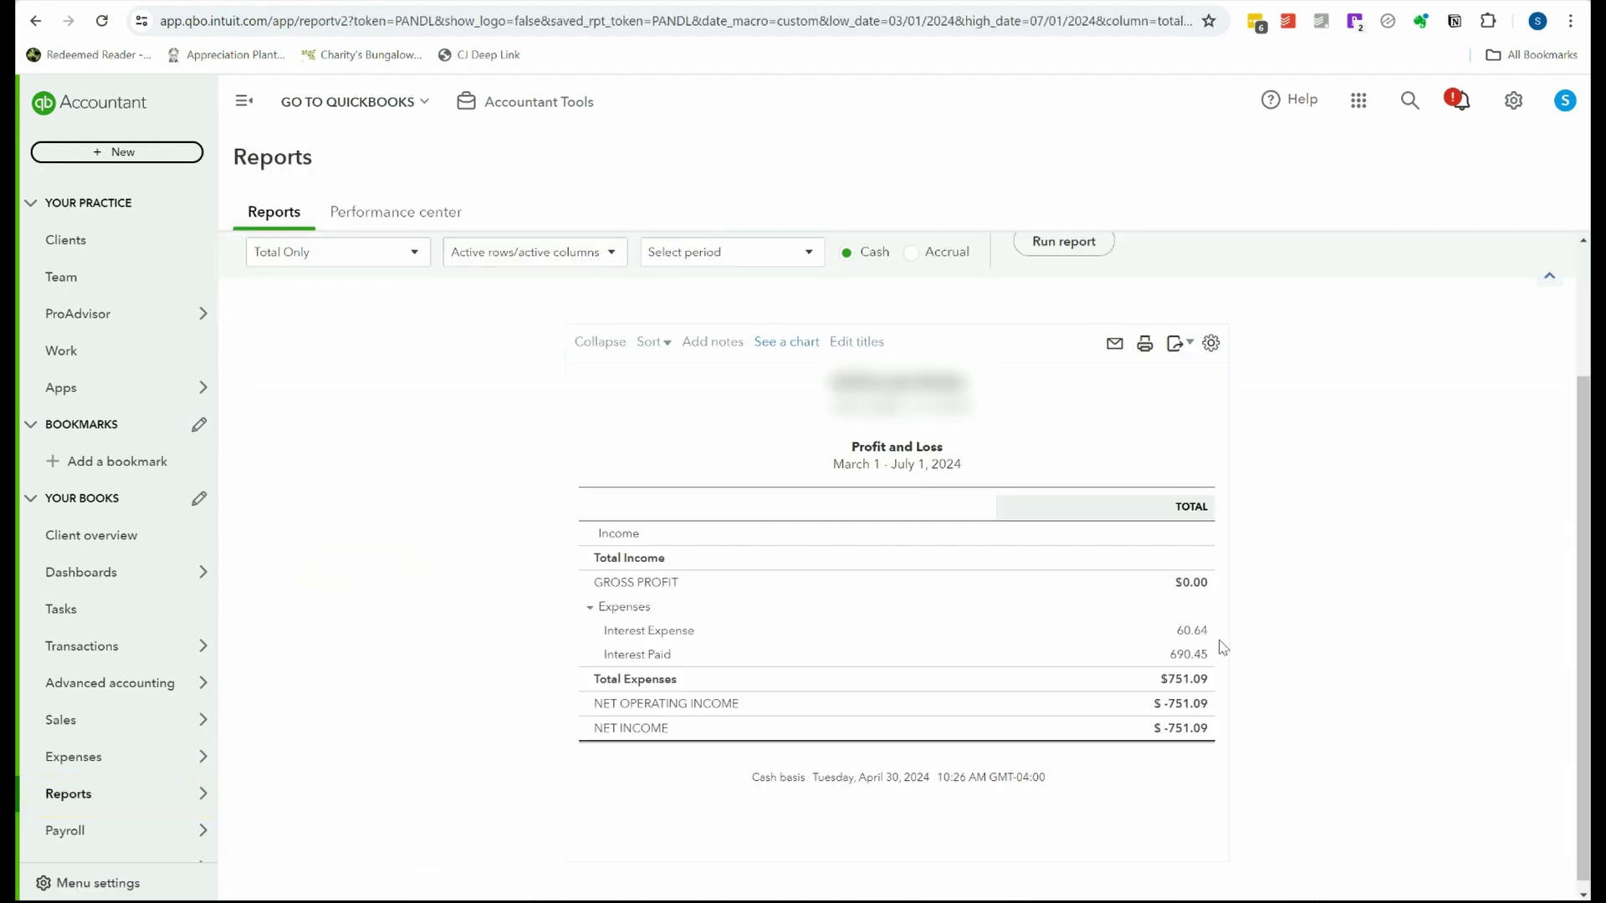